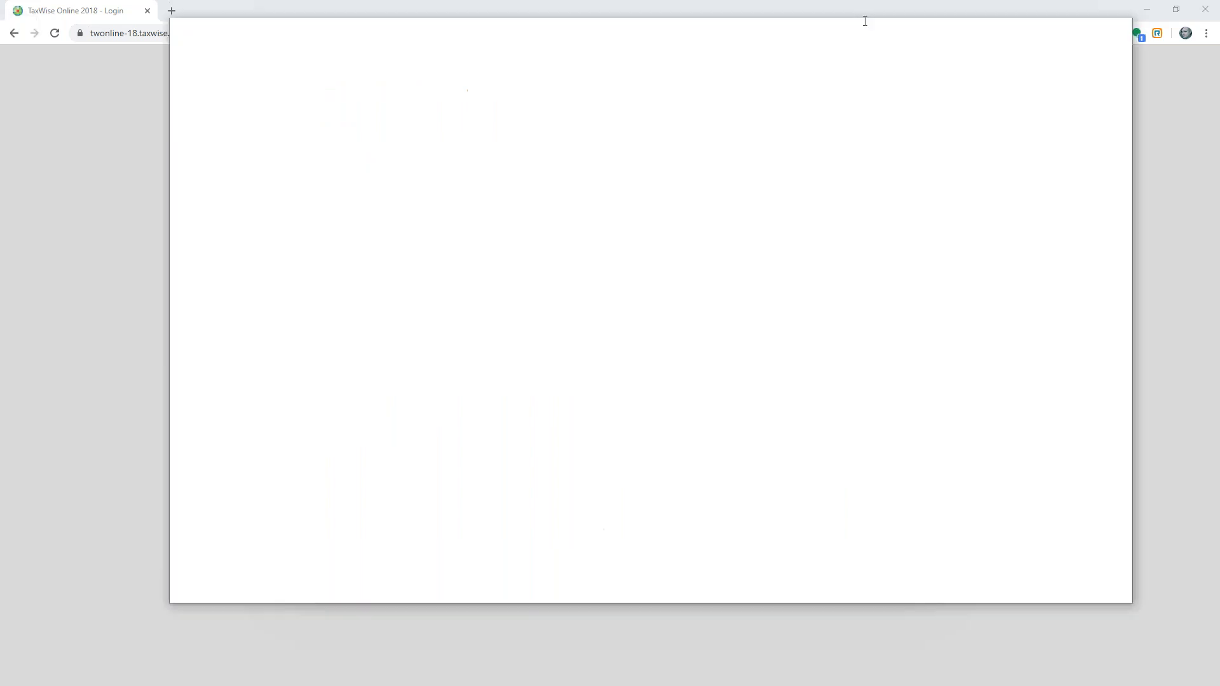
- Bring the Gmail reset email into the browser and select the temporary password
drag(864, 22, 788, 11)
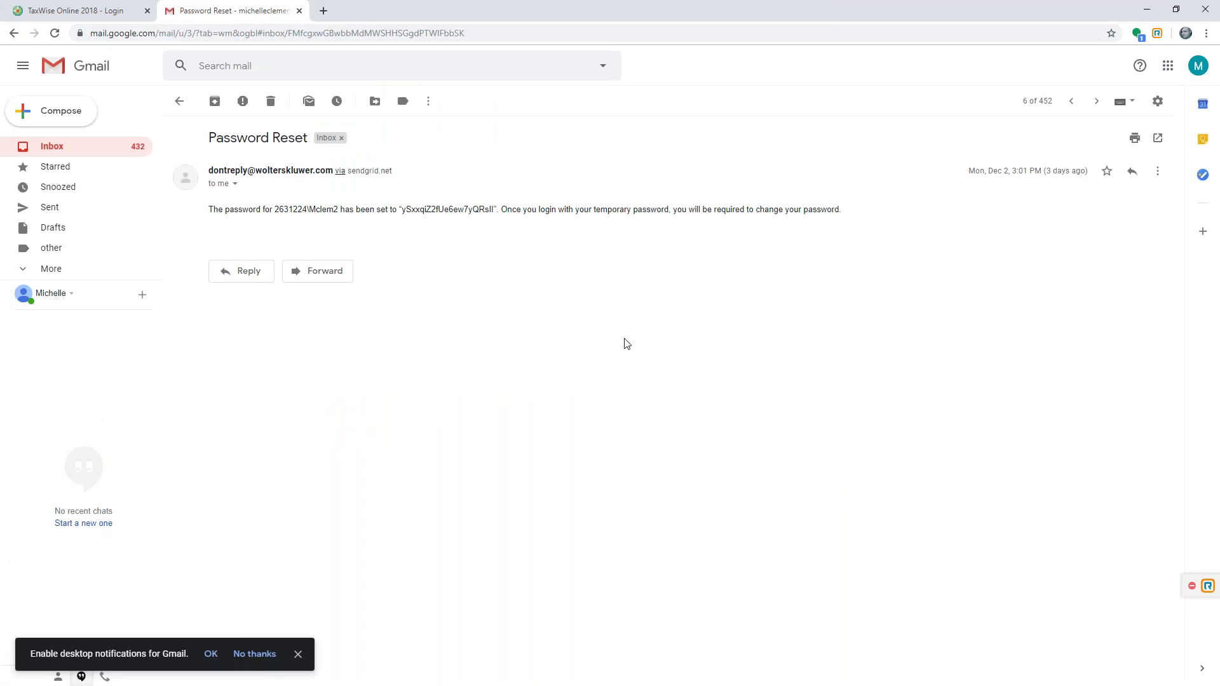
mouse_move(292, 210)
drag(405, 211, 455, 211)
triple_click(453, 213)
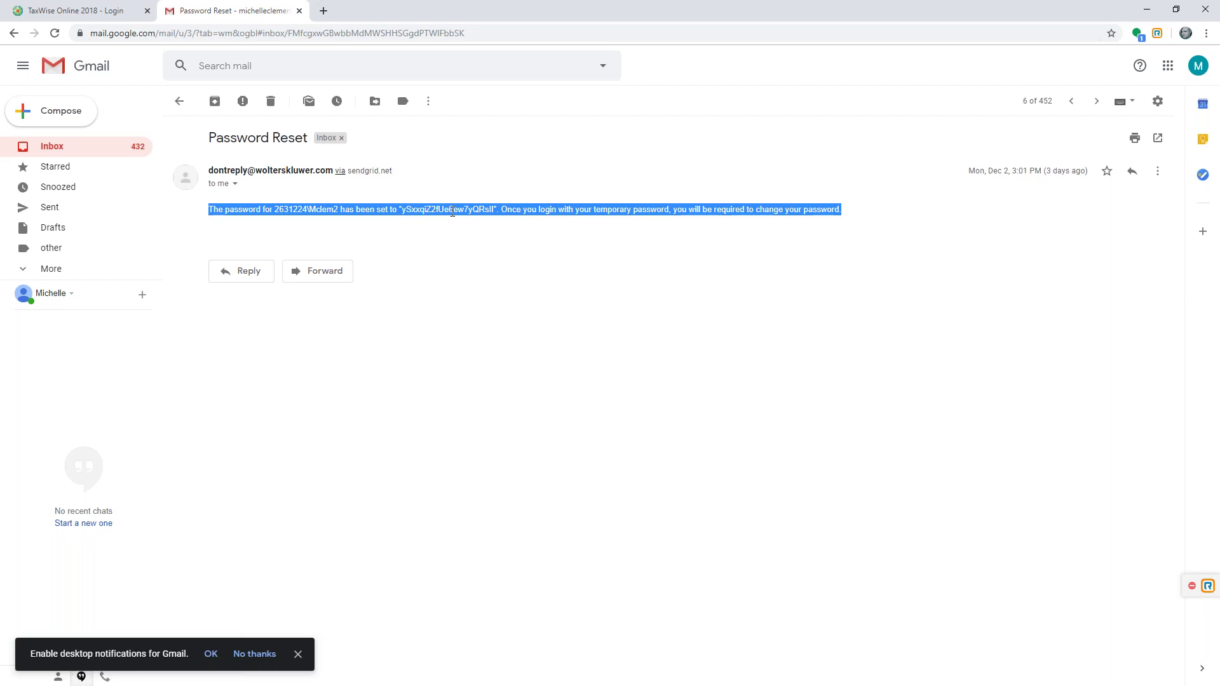
- Enter the temporary password into the TaxWise Online login Password field
click(112, 9)
text(••)
text(•••)
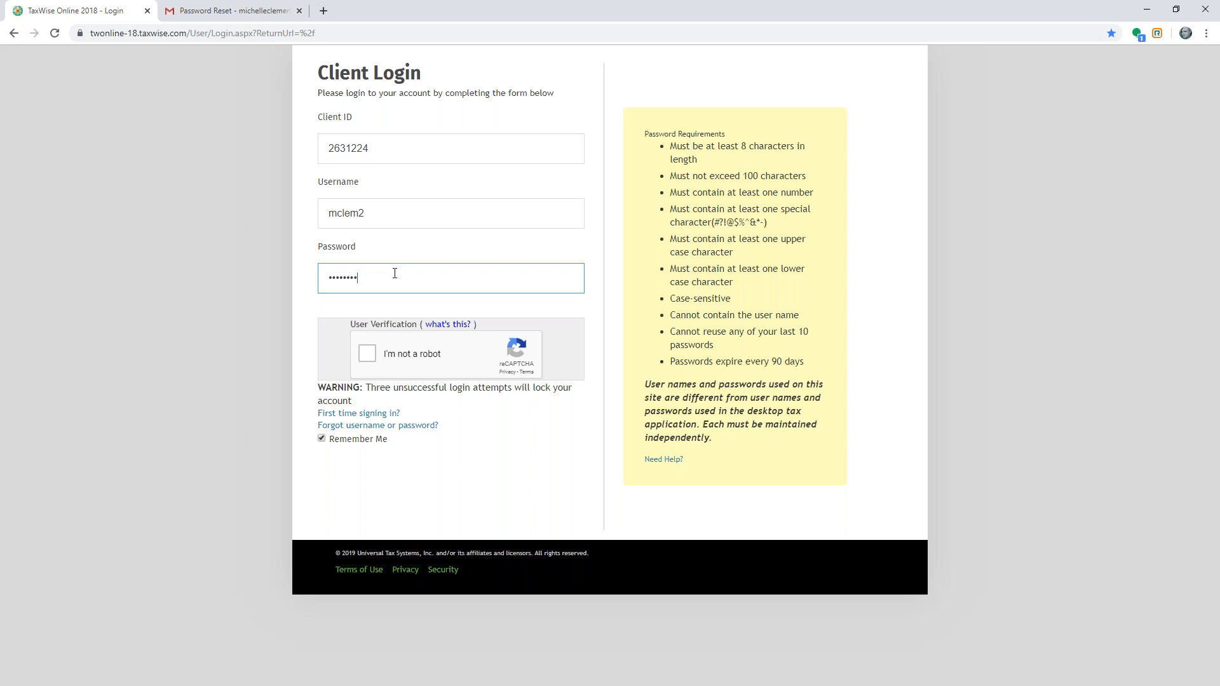
- Tick the 'I'm not a robot' reCAPTCHA checkbox on the Client Login page
click(367, 353)
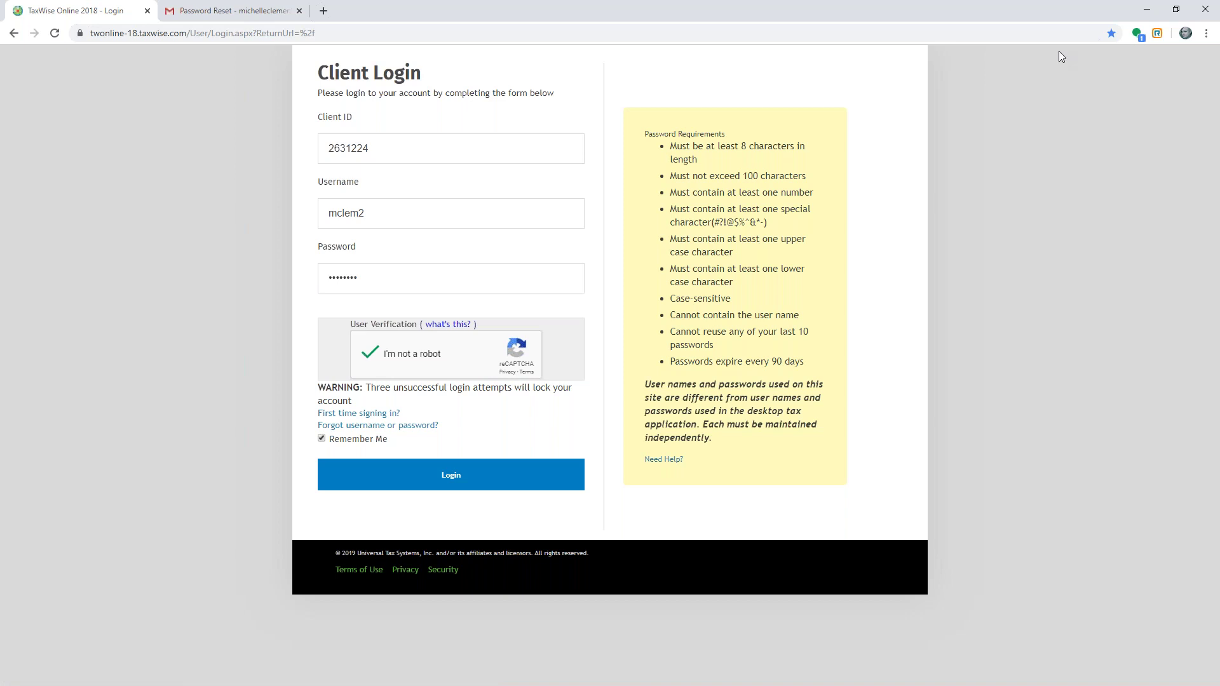
- Start and cancel a Chrome shortcut for the login page, then minimize the browser
click(1208, 33)
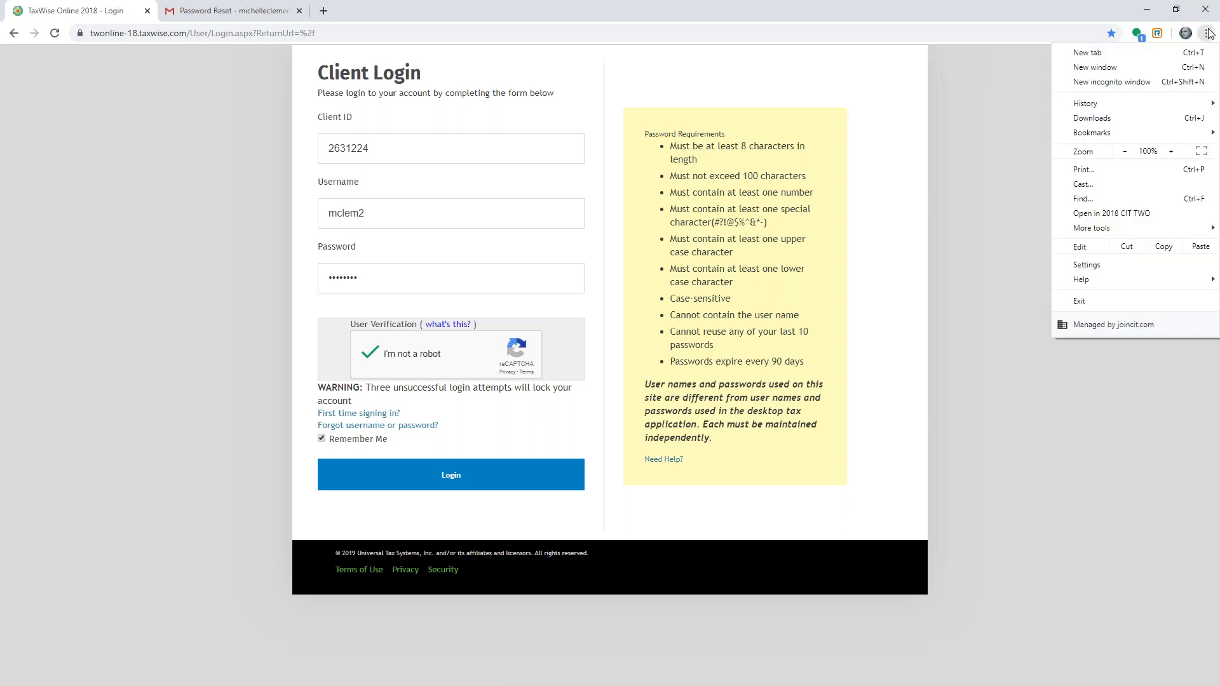
mouse_move(1128, 235)
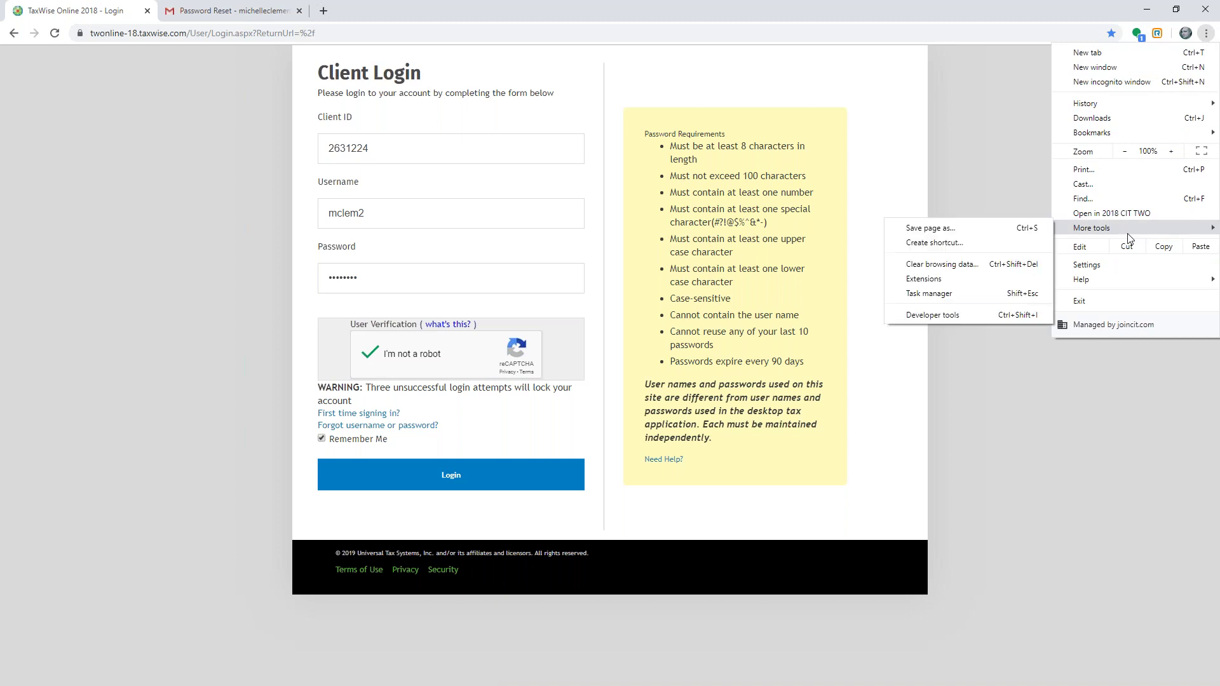
click(934, 243)
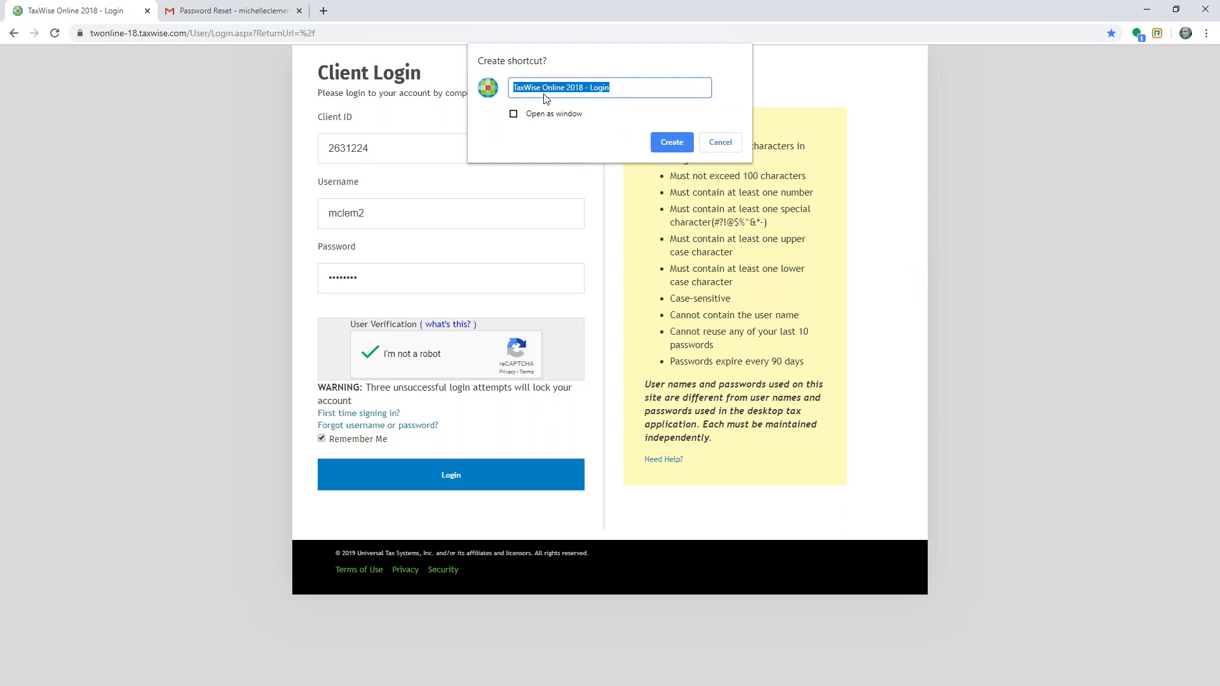
click(716, 144)
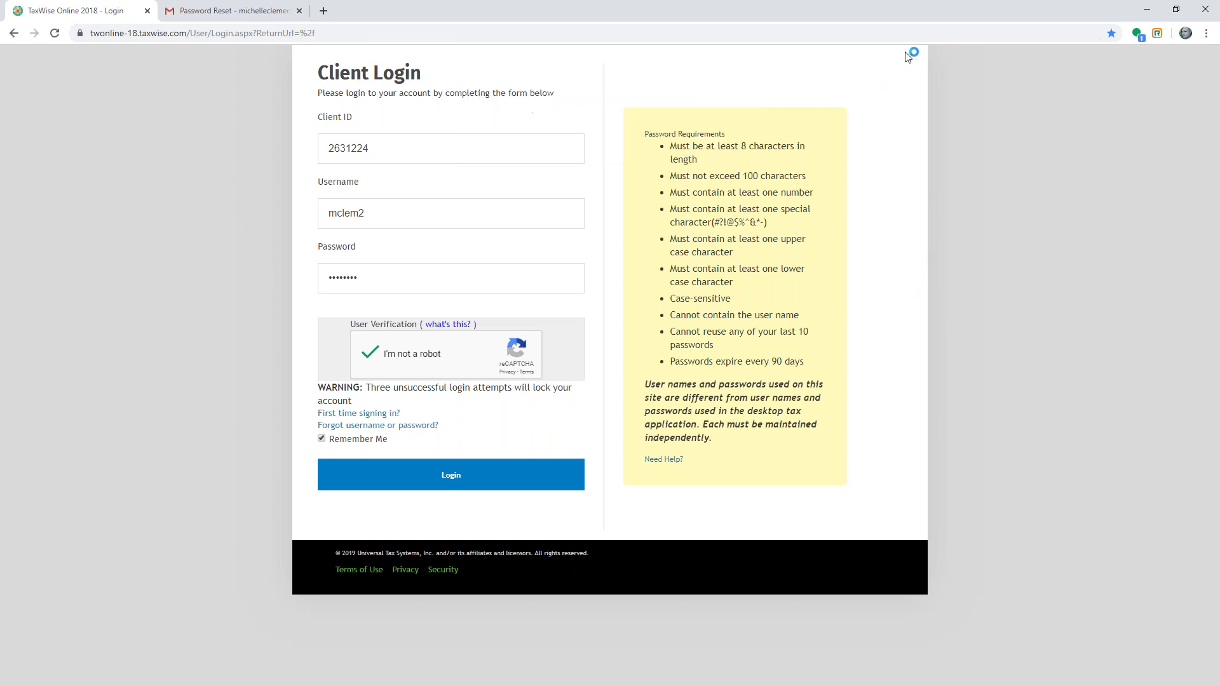
click(1147, 9)
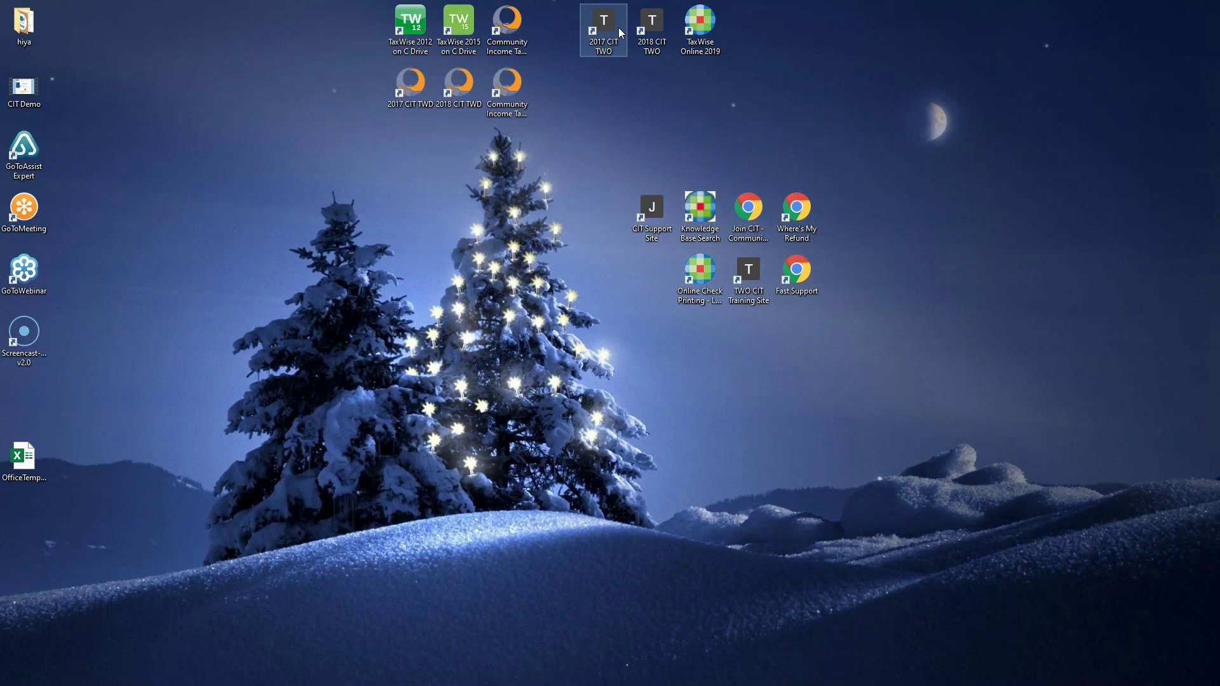
- Pin the TaxWise Online 2019 desktop shortcut to the temporarily widened taskbar
click(651, 25)
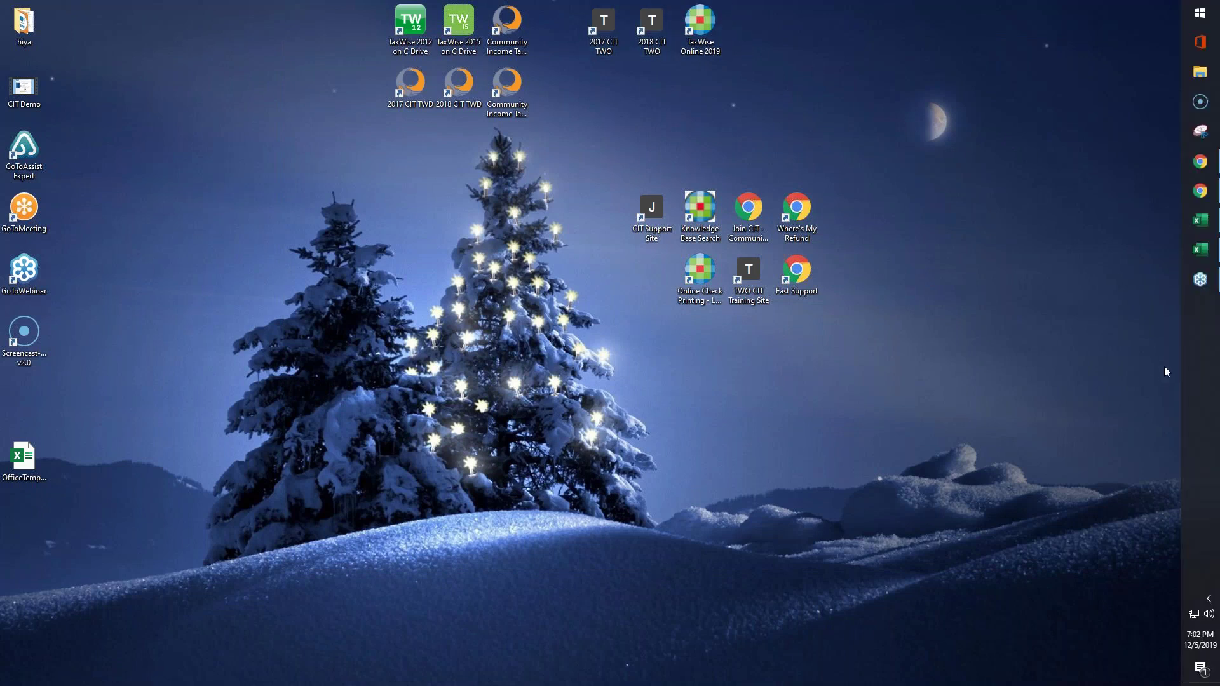
drag(1181, 364, 1123, 358)
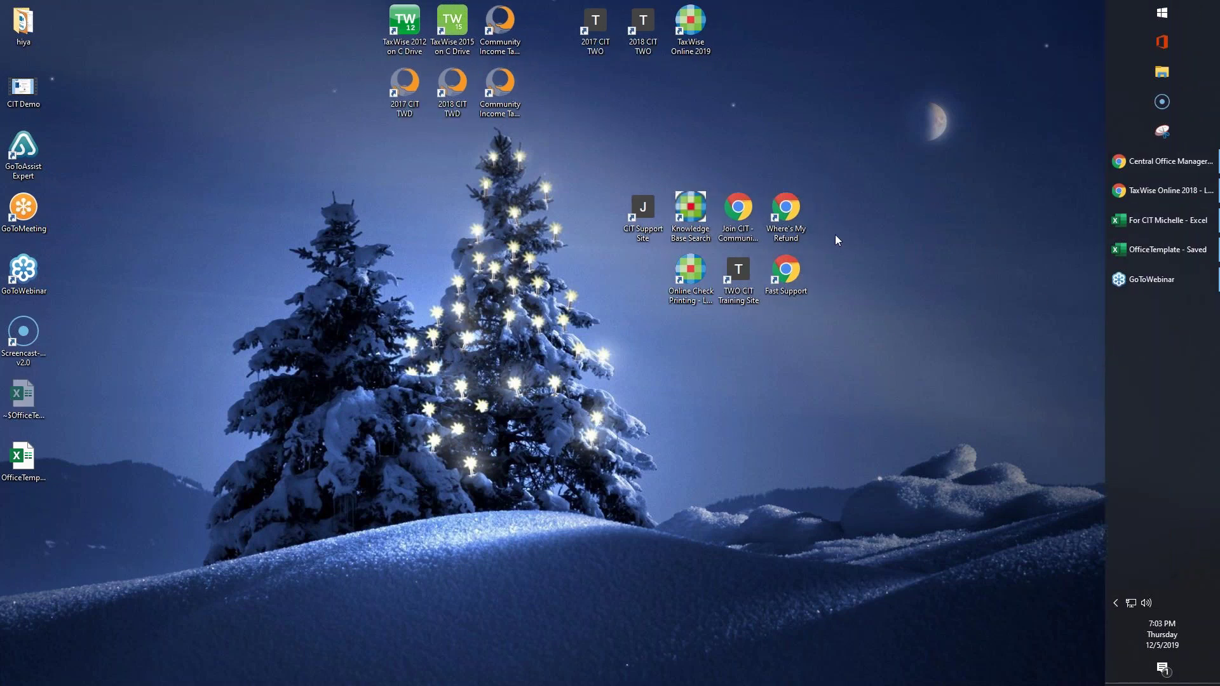
right_click(691, 30)
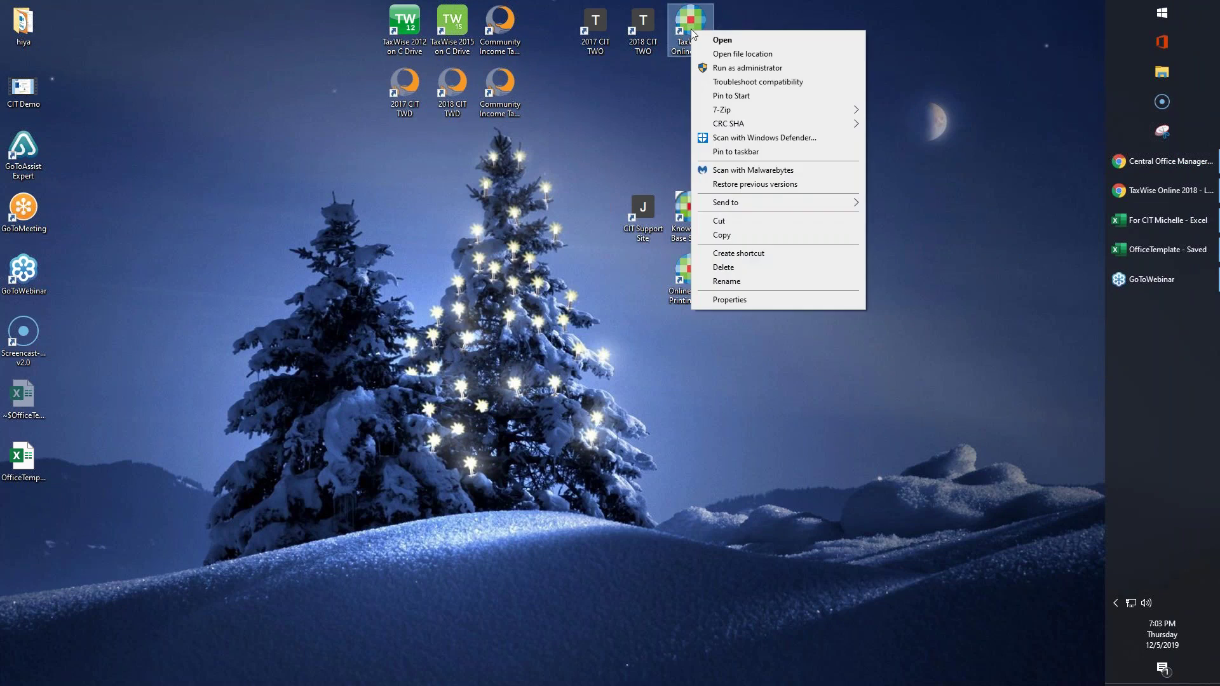
click(760, 155)
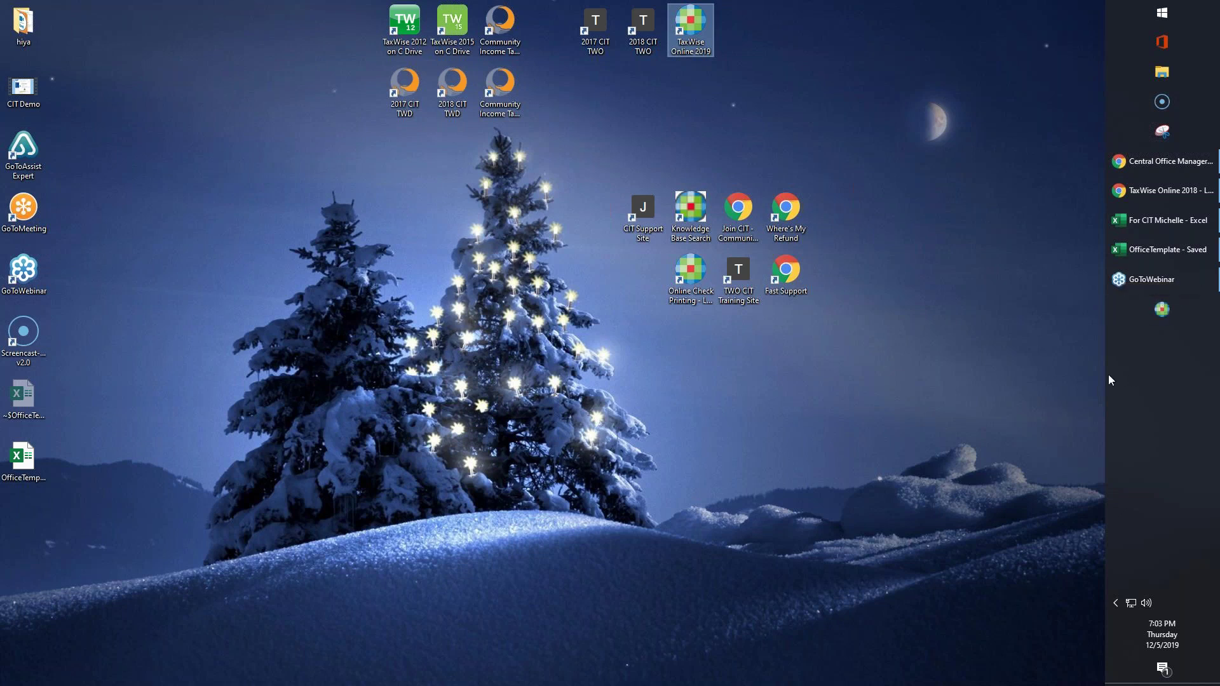
drag(1109, 380, 1187, 384)
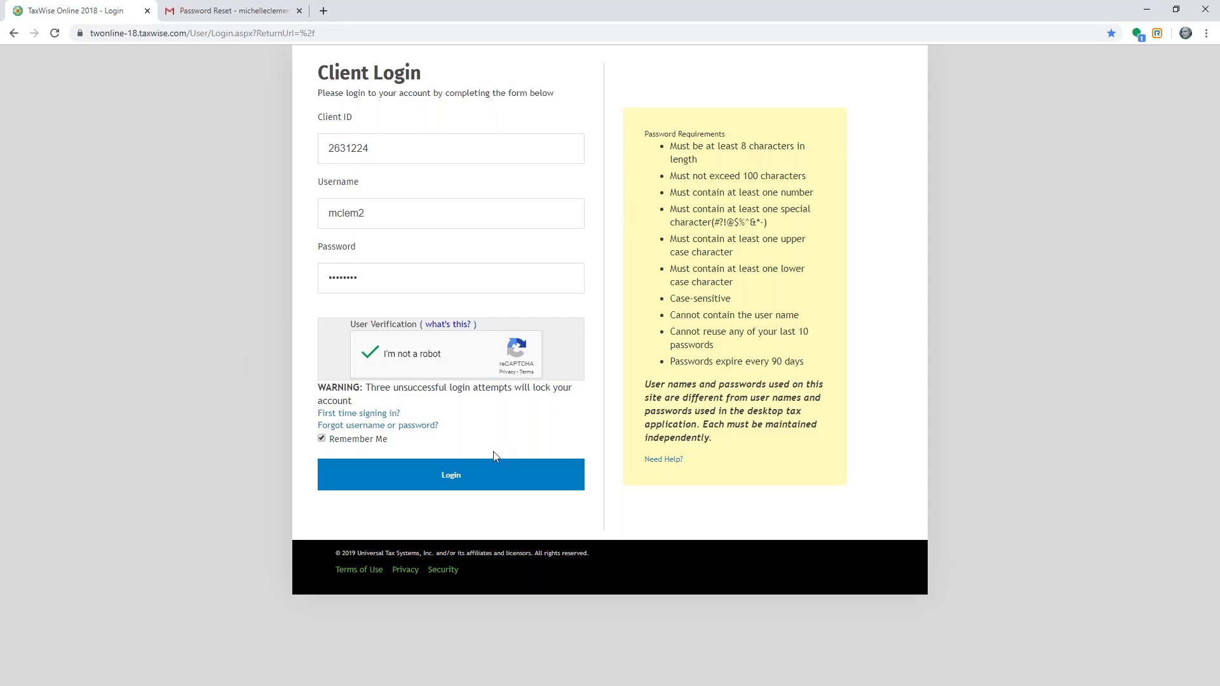
- Log in, open twonline.taxwise.com in a tab next to the 2018 dashboard, and view 2019
click(466, 475)
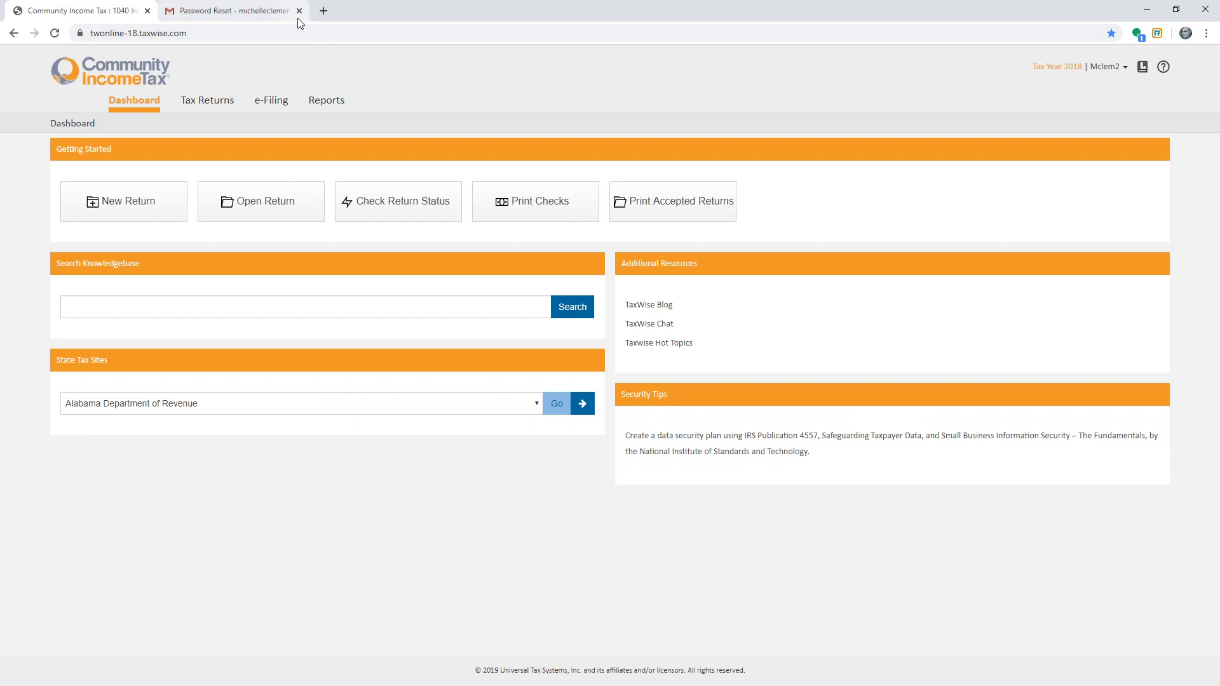
double_click(139, 35)
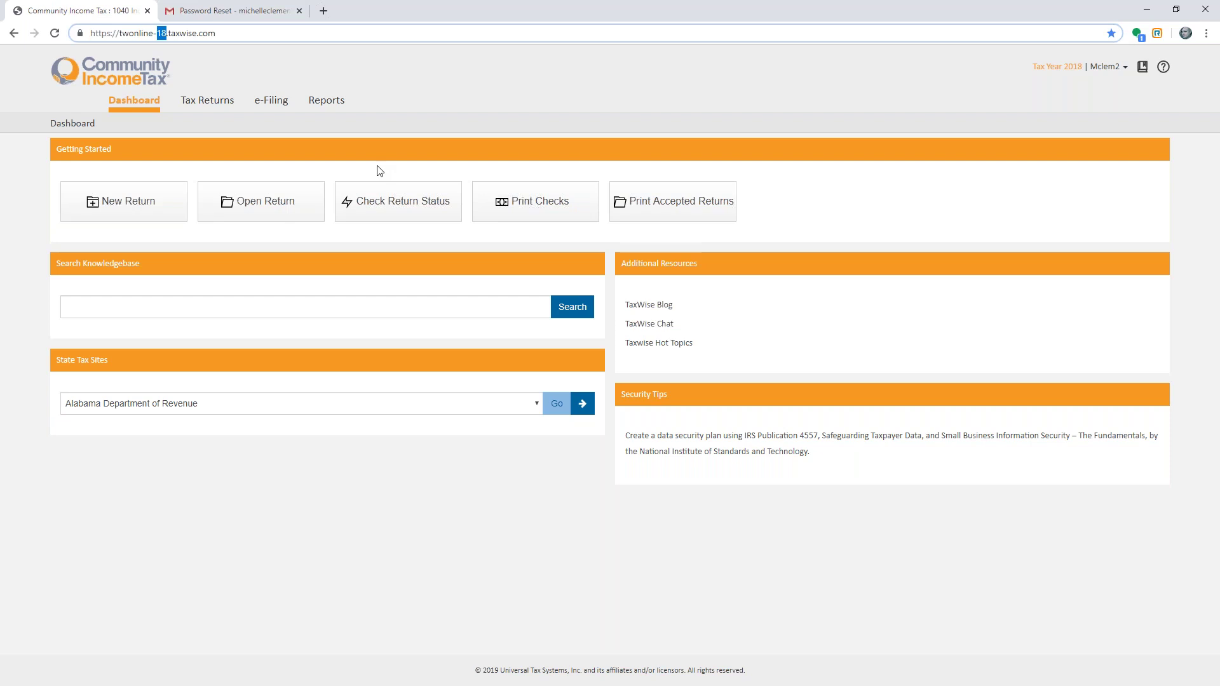
click(323, 11)
text(two)
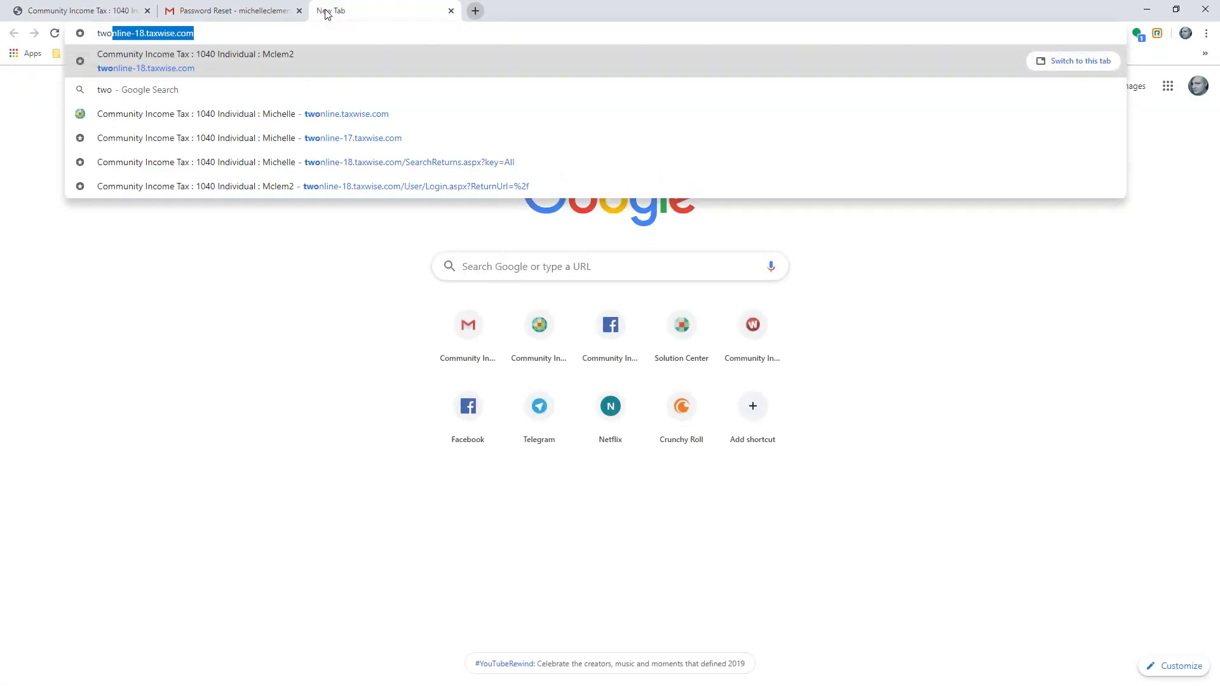
click(295, 109)
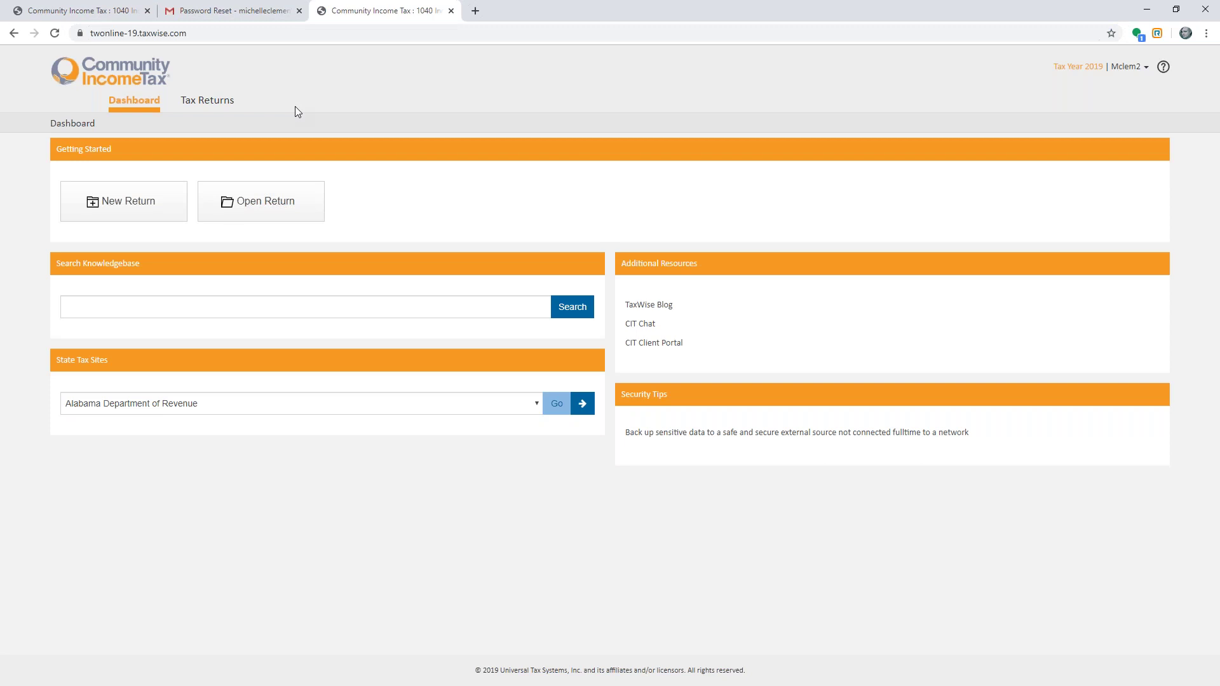
click(128, 11)
drag(224, 14, 267, 10)
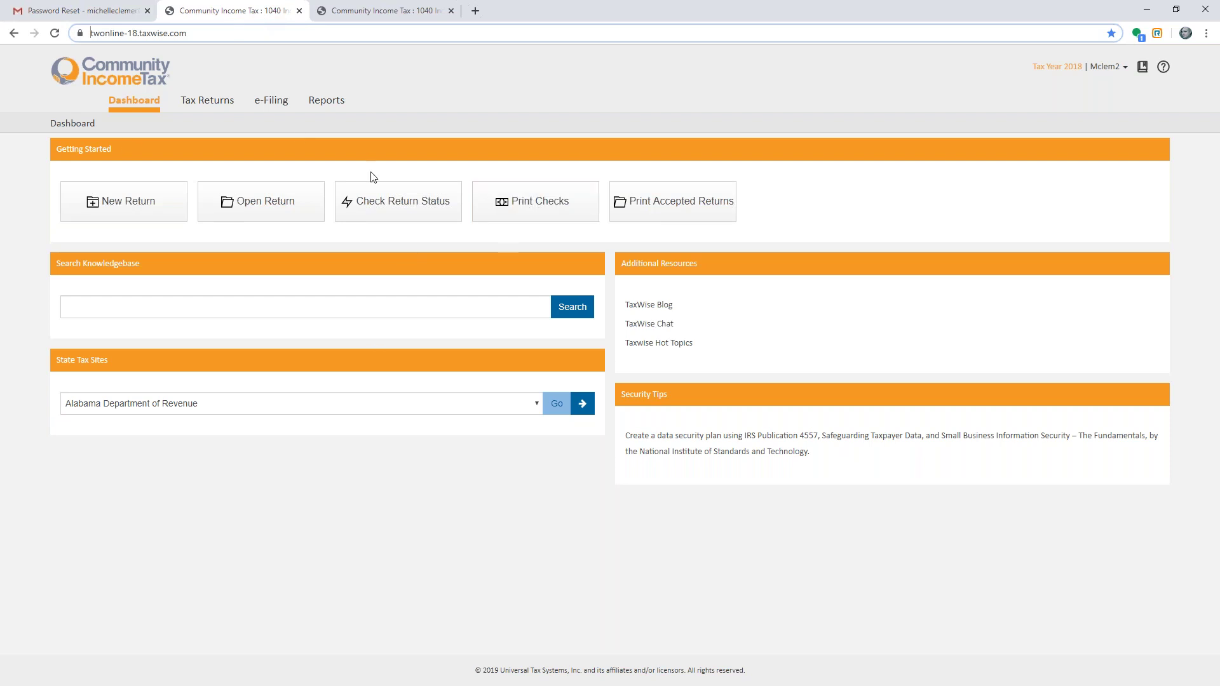
click(386, 12)
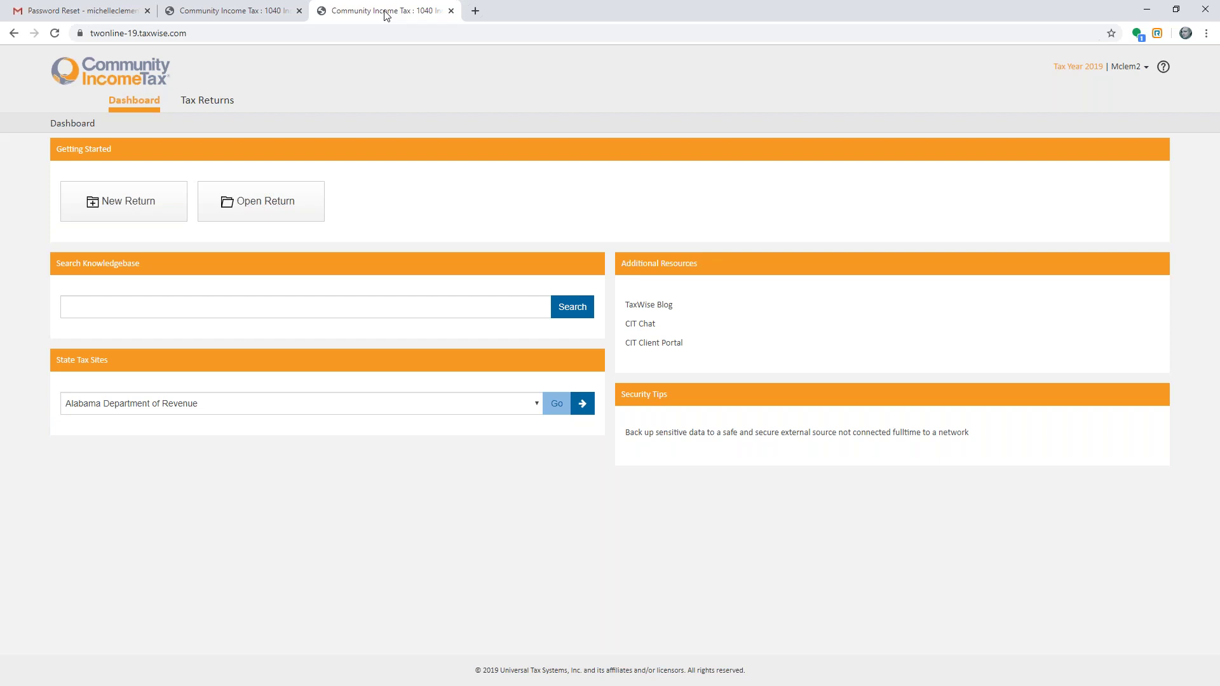
- Start a new return with the taxpayer's SSN entered and confirmed, then go to the interview
click(162, 206)
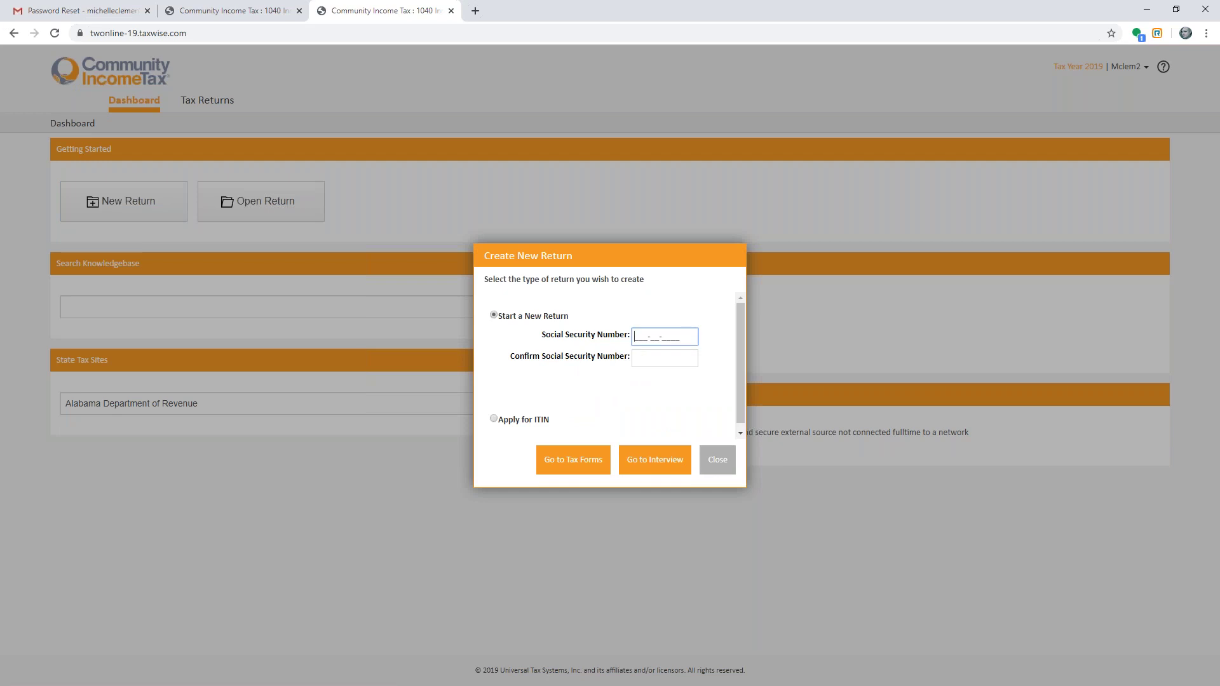
key(Tab)
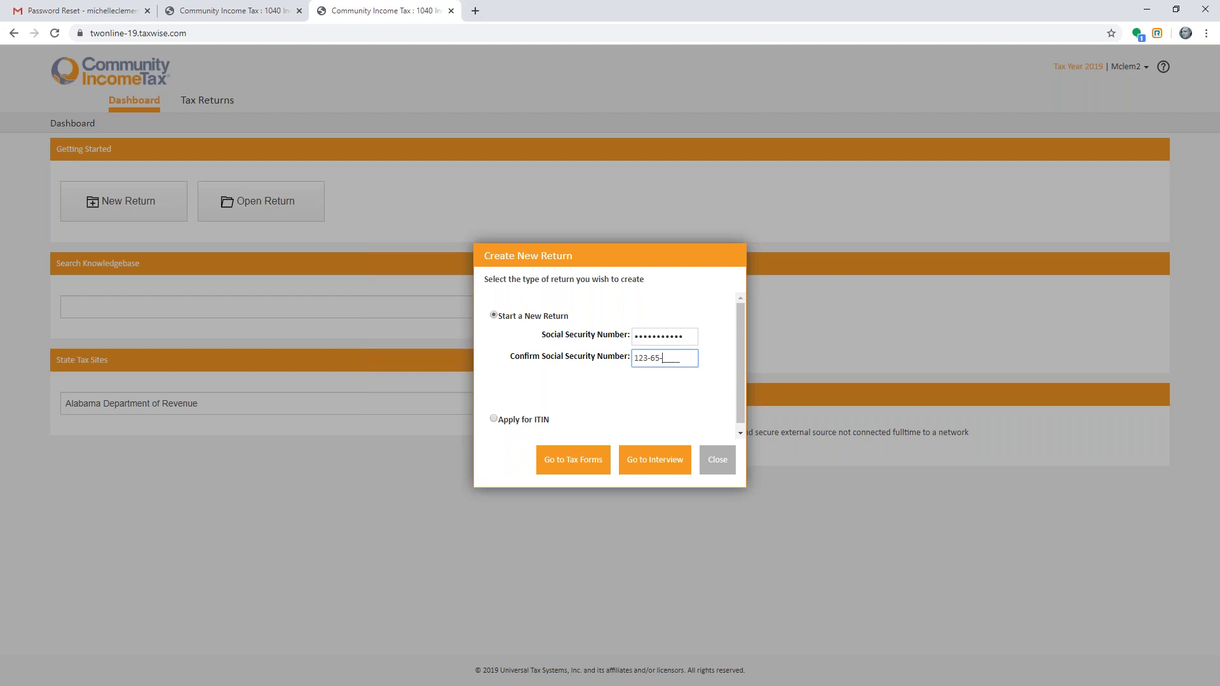
click(635, 467)
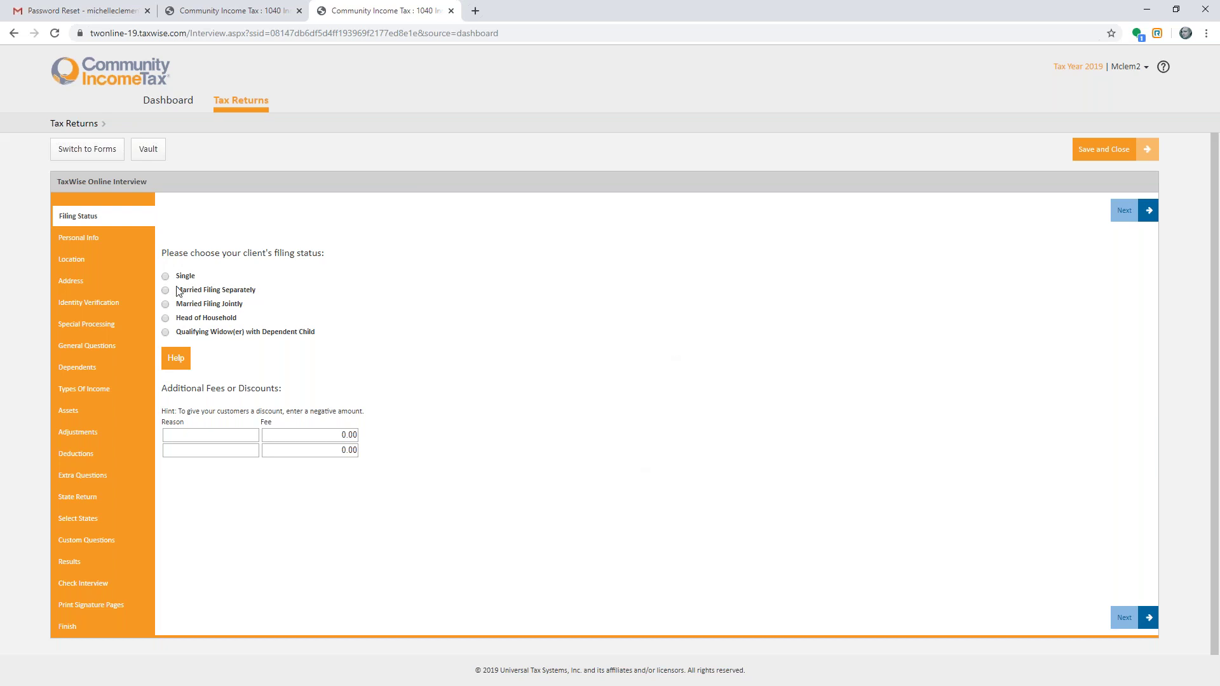
- Choose Single filing status and enter the taxpayer's first and last name
click(166, 276)
click(1124, 211)
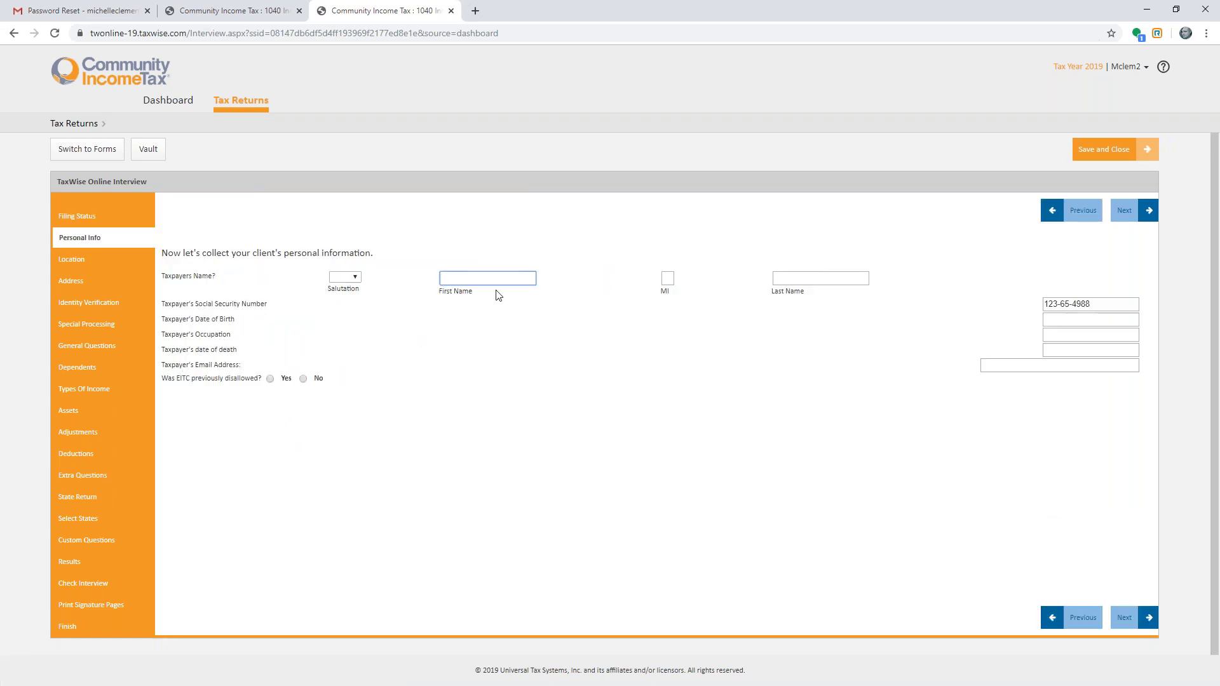
text(M)
key(BackSpace)
key(Tab)
key(Tab)
click(482, 283)
text(MANDY)
key(Tab)
key(Tab)
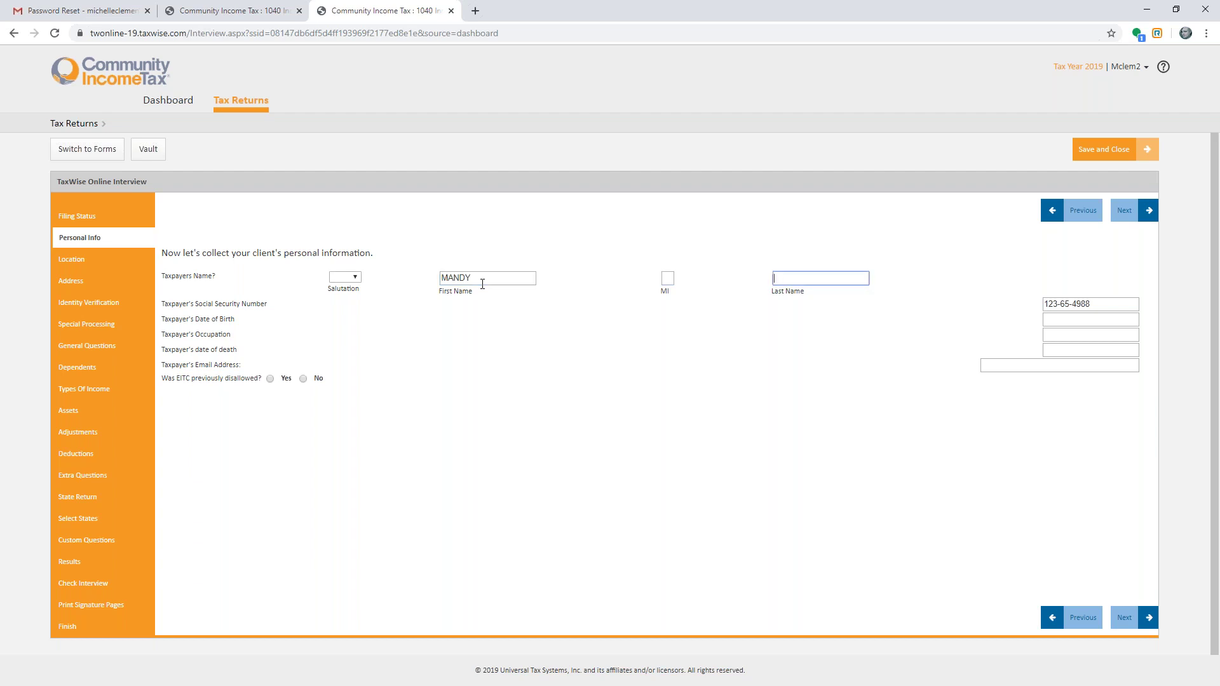
text(SMITH)
- Fill in the taxpayer's date of birth, occupation SALES and e-mail address, then continue
click(1070, 318)
text(10/01/19)
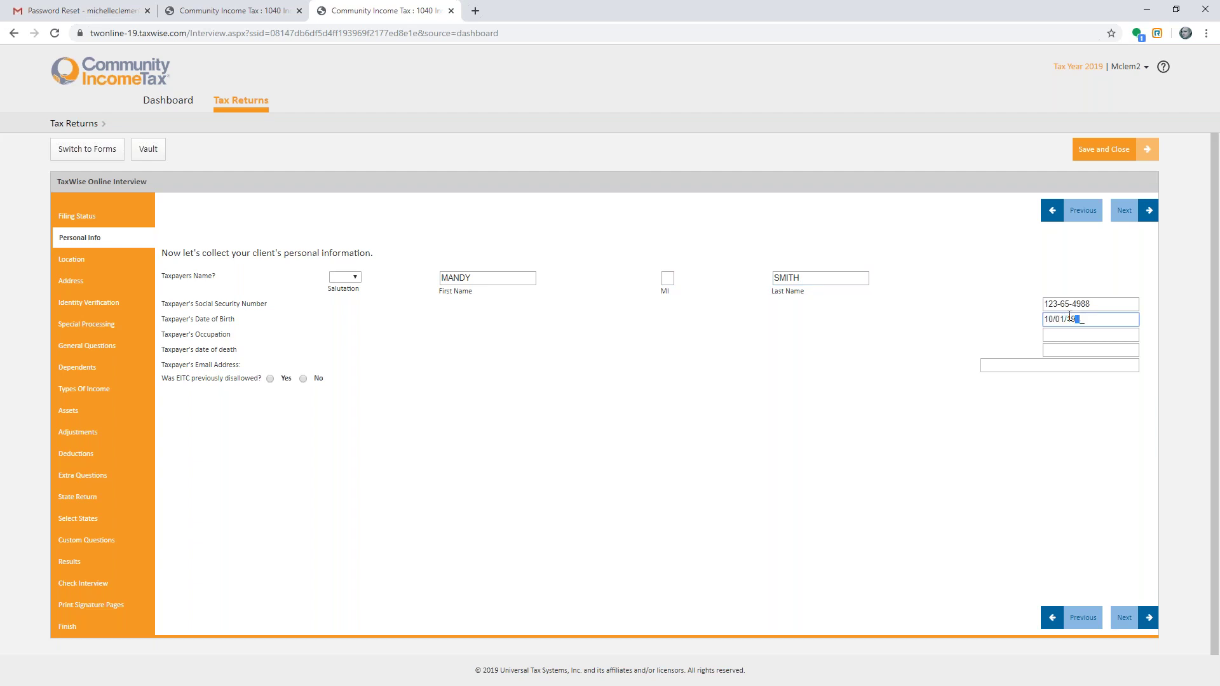
text(79)
click(1083, 335)
text(SALES)
click(1034, 367)
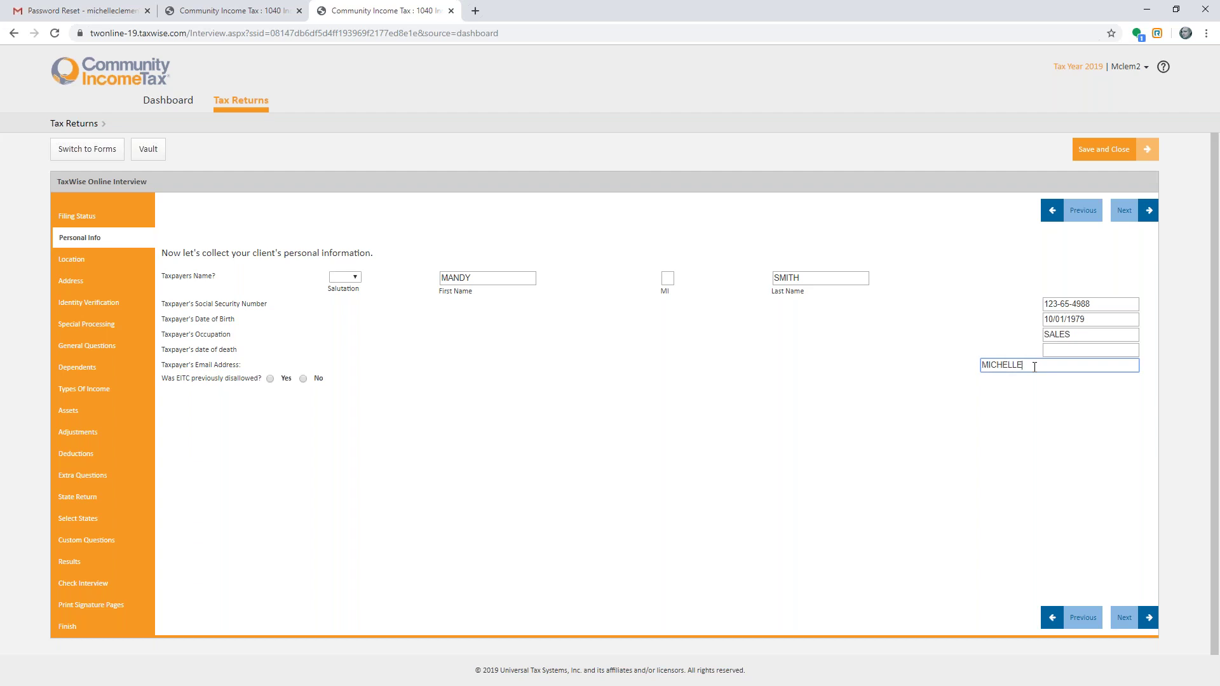
click(1125, 211)
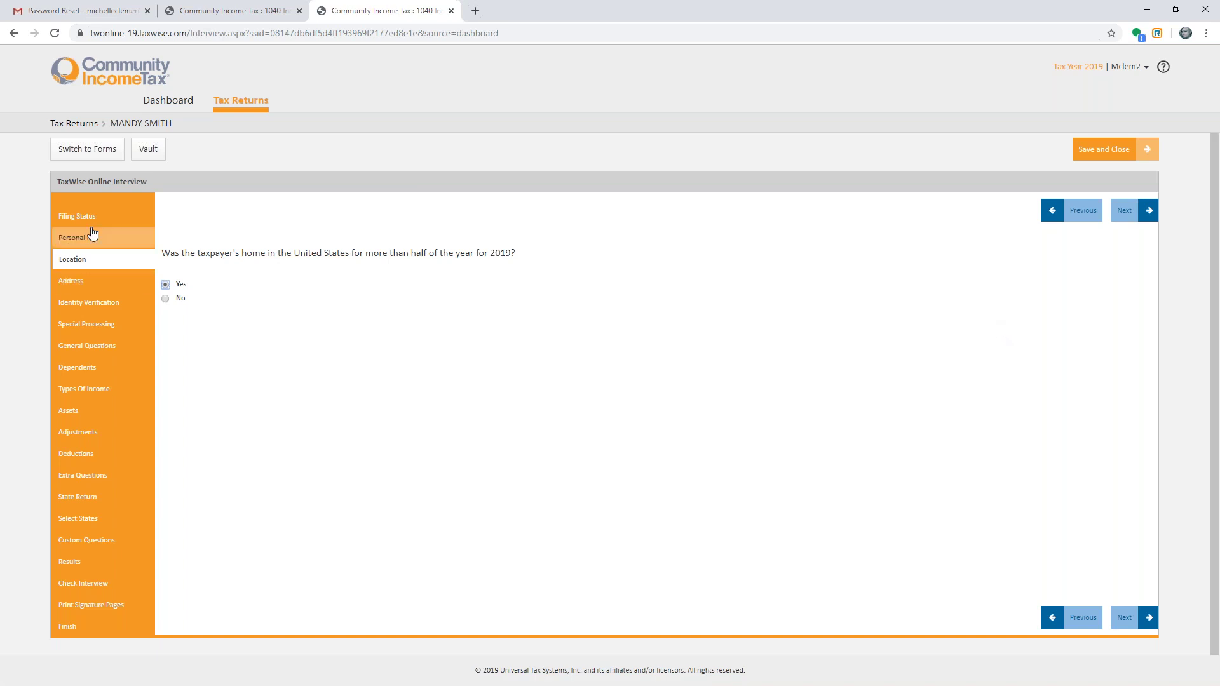
- In forms view, enter the taxpayer's street address and zip code on the Main Info sheet
click(88, 153)
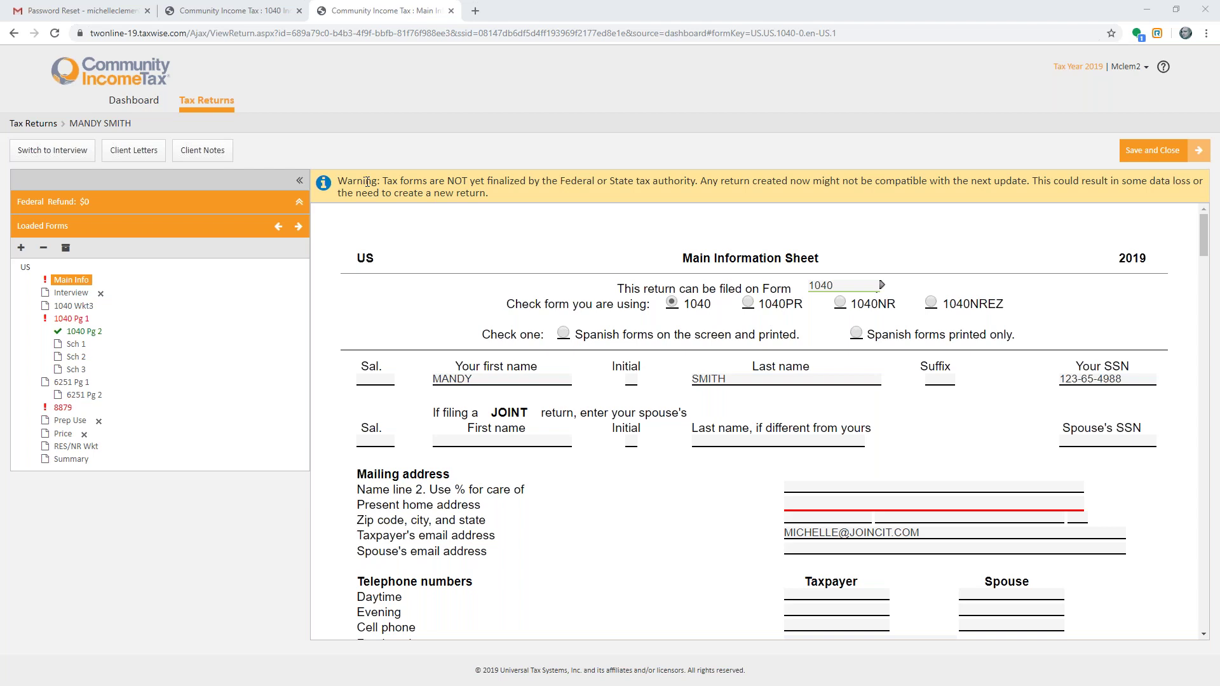
click(913, 505)
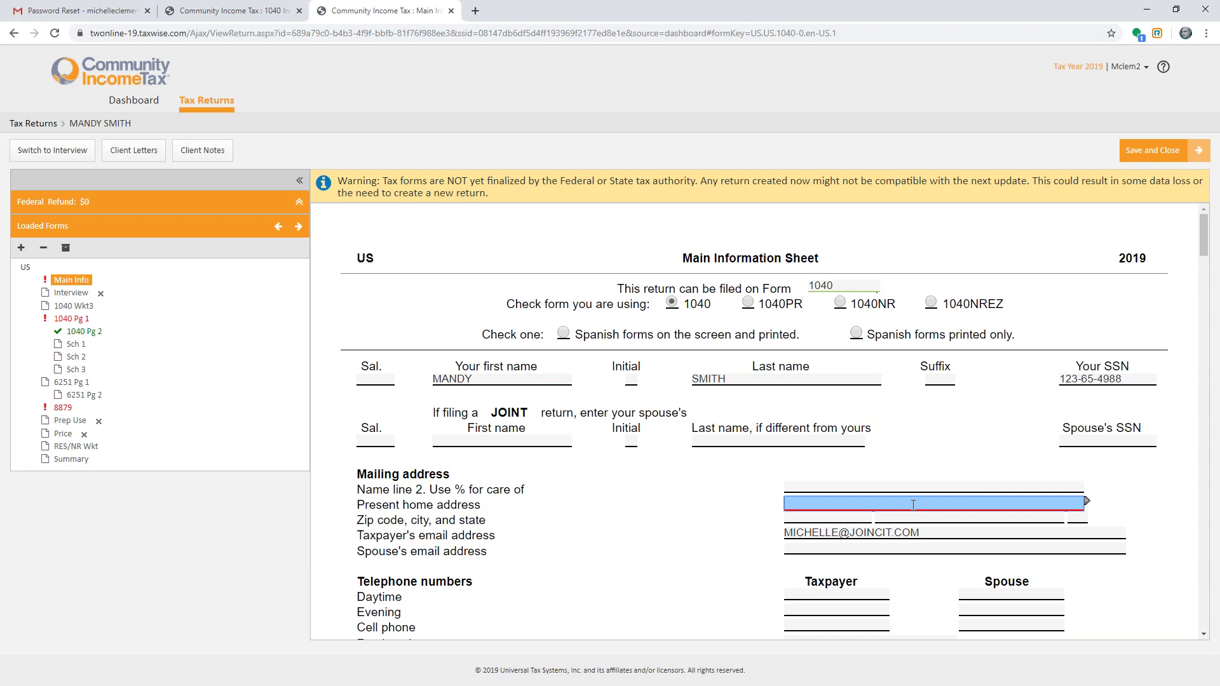
text(123 MAIN ST)
key(Tab)
text(32218)
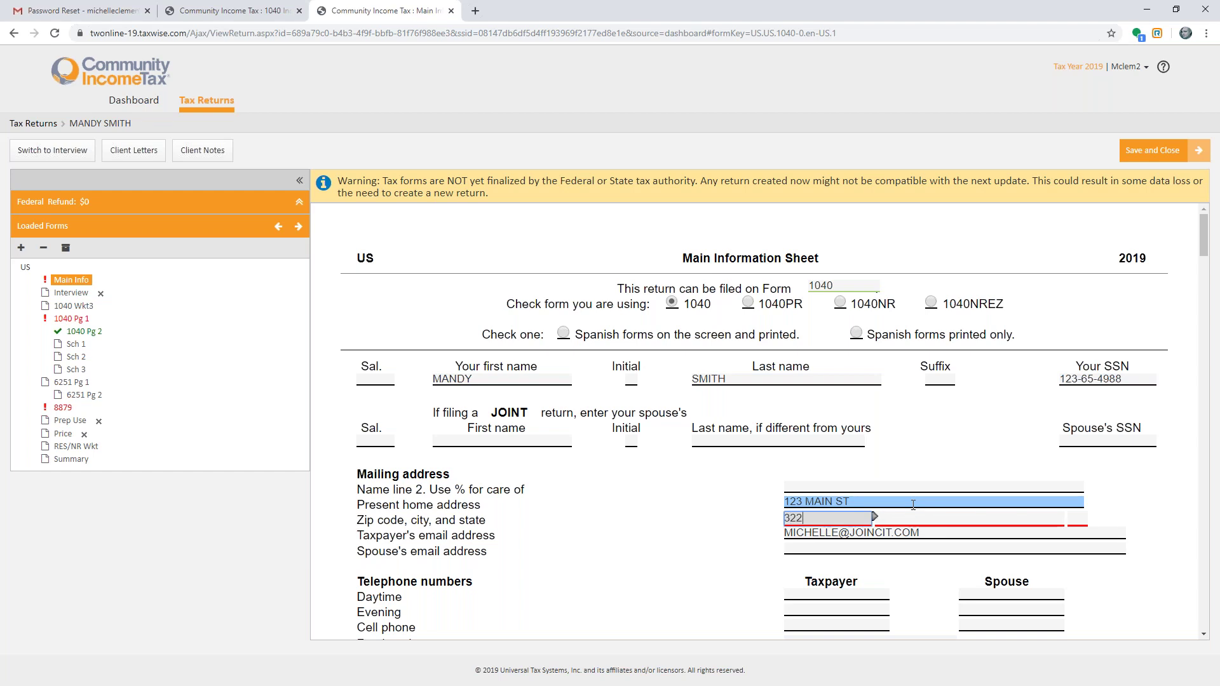
key(Tab)
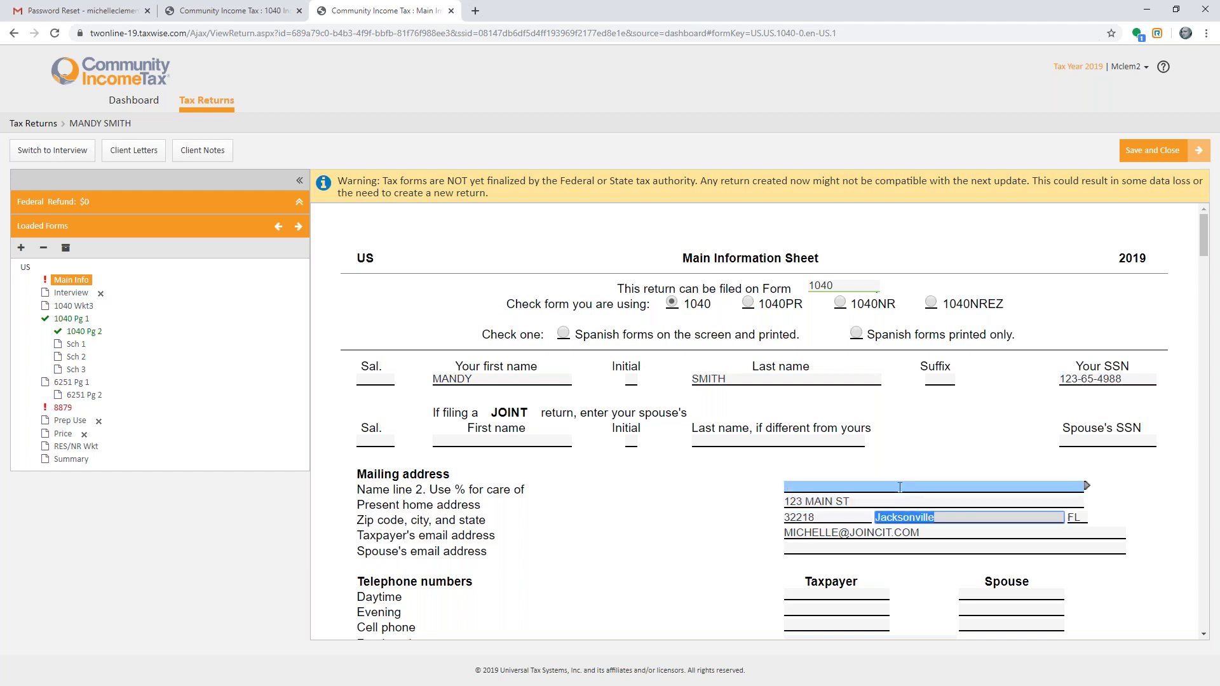
- Answer No to Puerto Rico income and Yes to virtual currency, then open 1040 Pg 1
scroll(905, 499, down, 3)
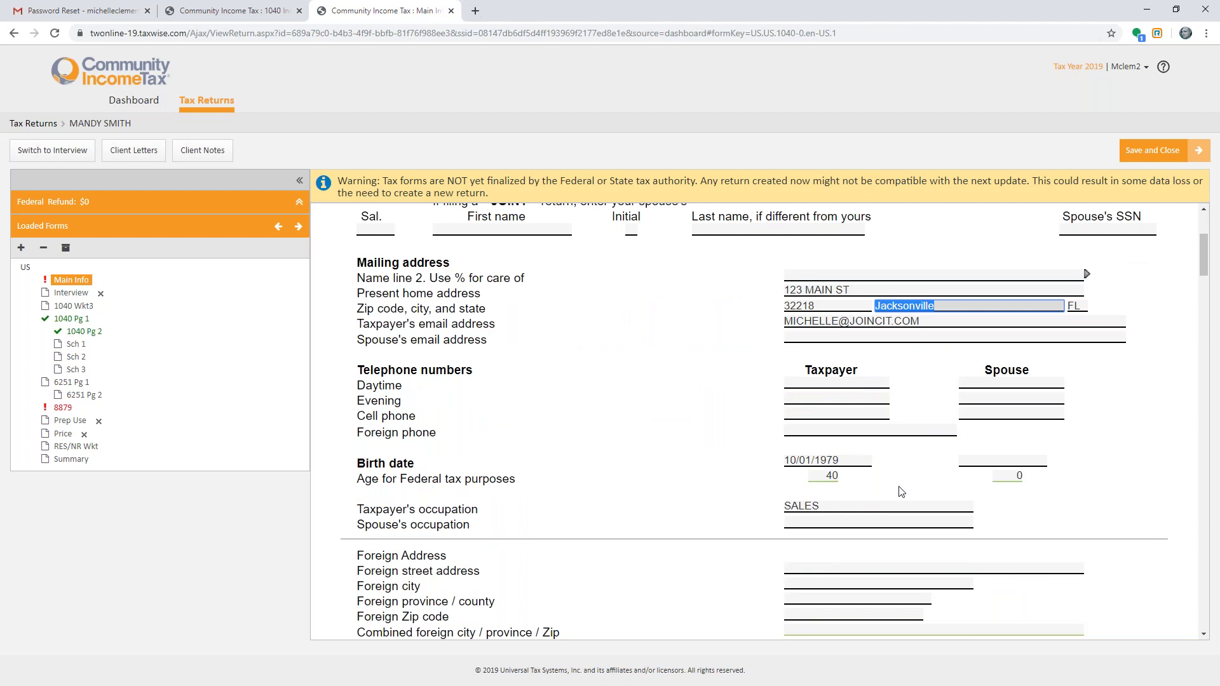
scroll(858, 487, down, 6)
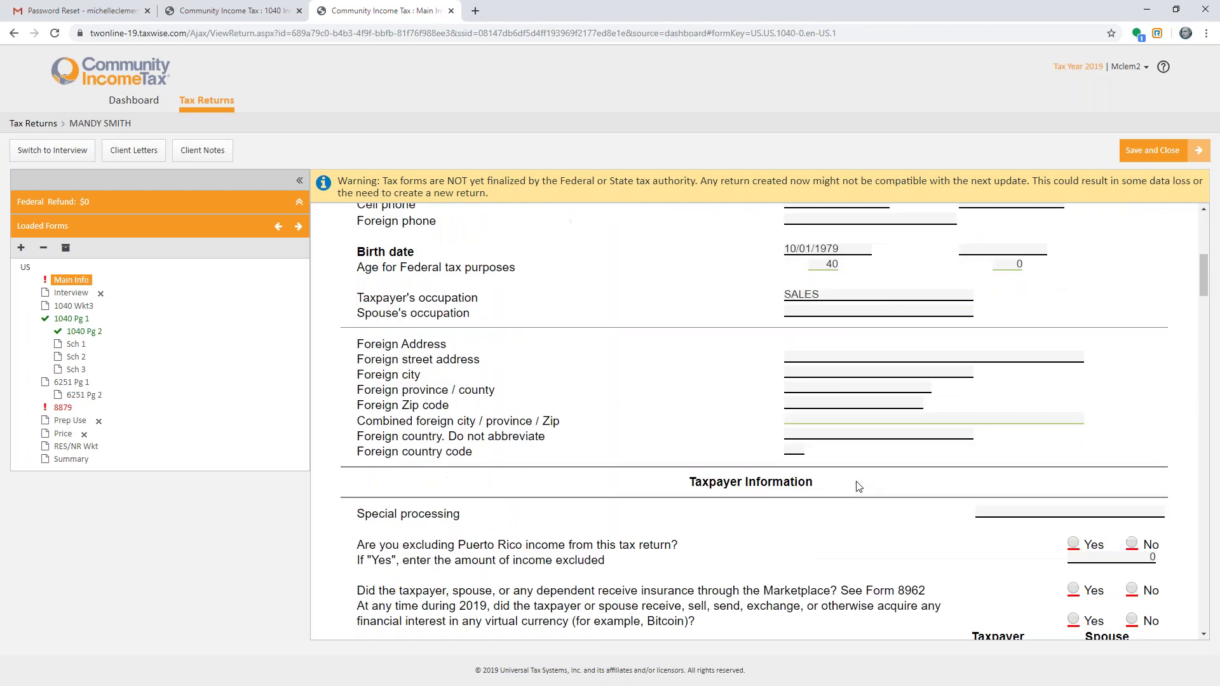
click(1131, 331)
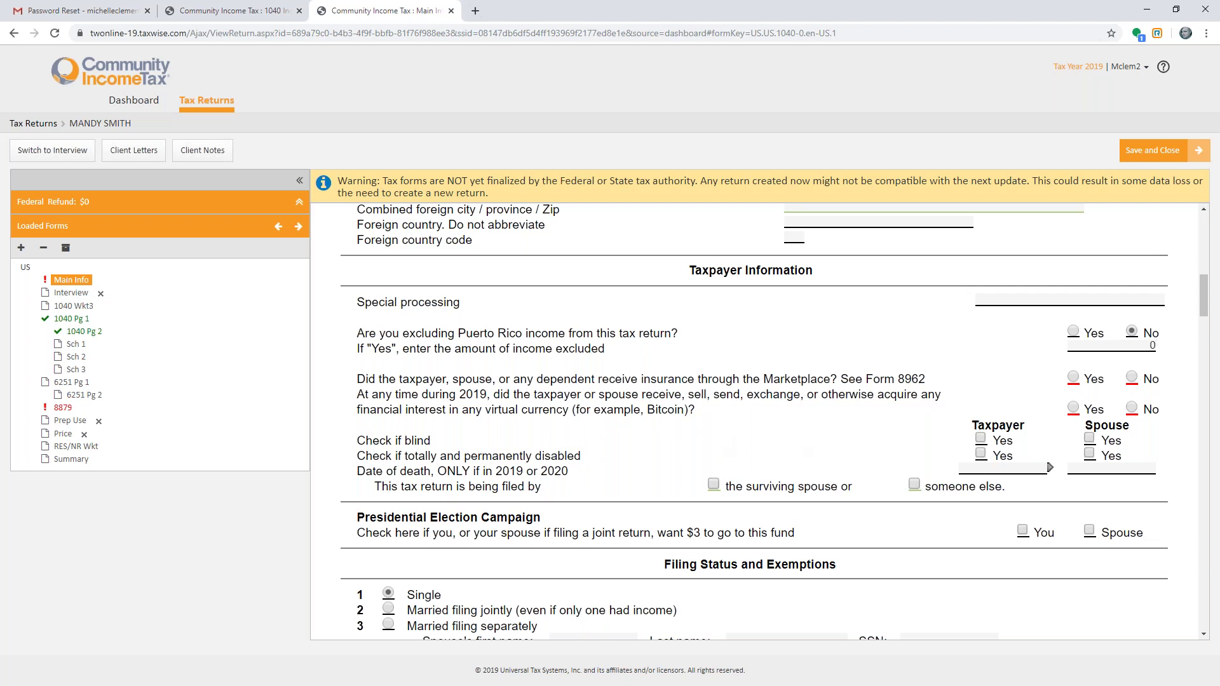
click(1074, 408)
key(Tab)
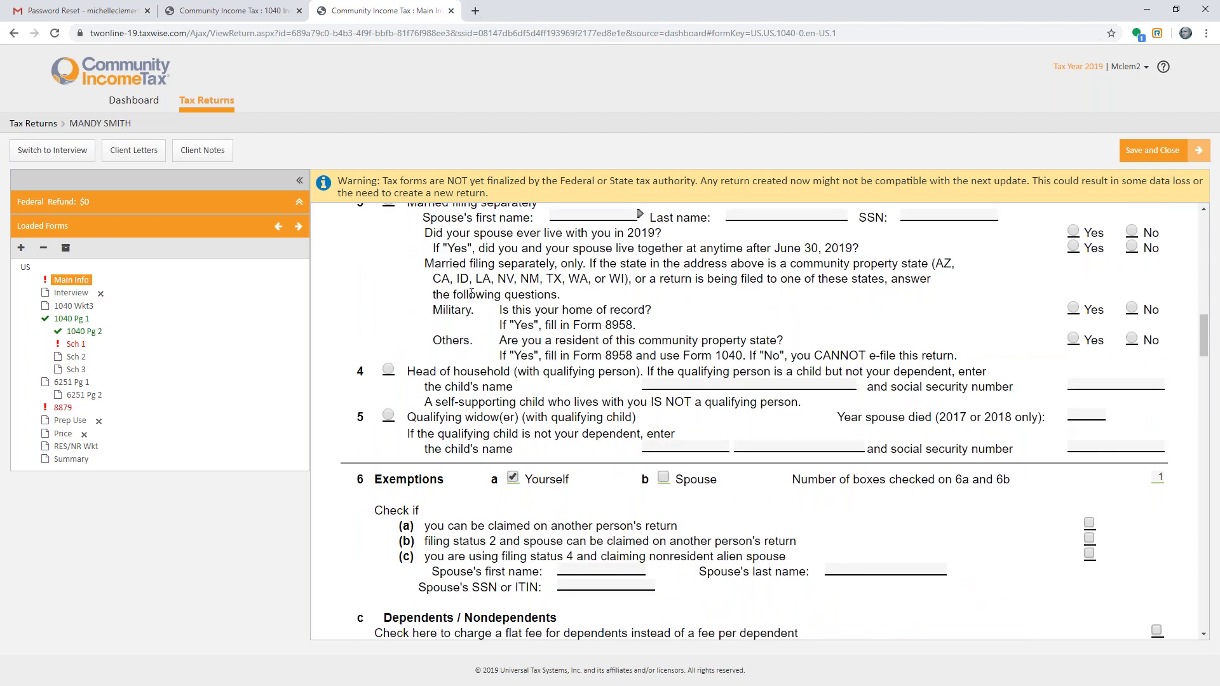
click(601, 389)
scroll(601, 389, down, 7)
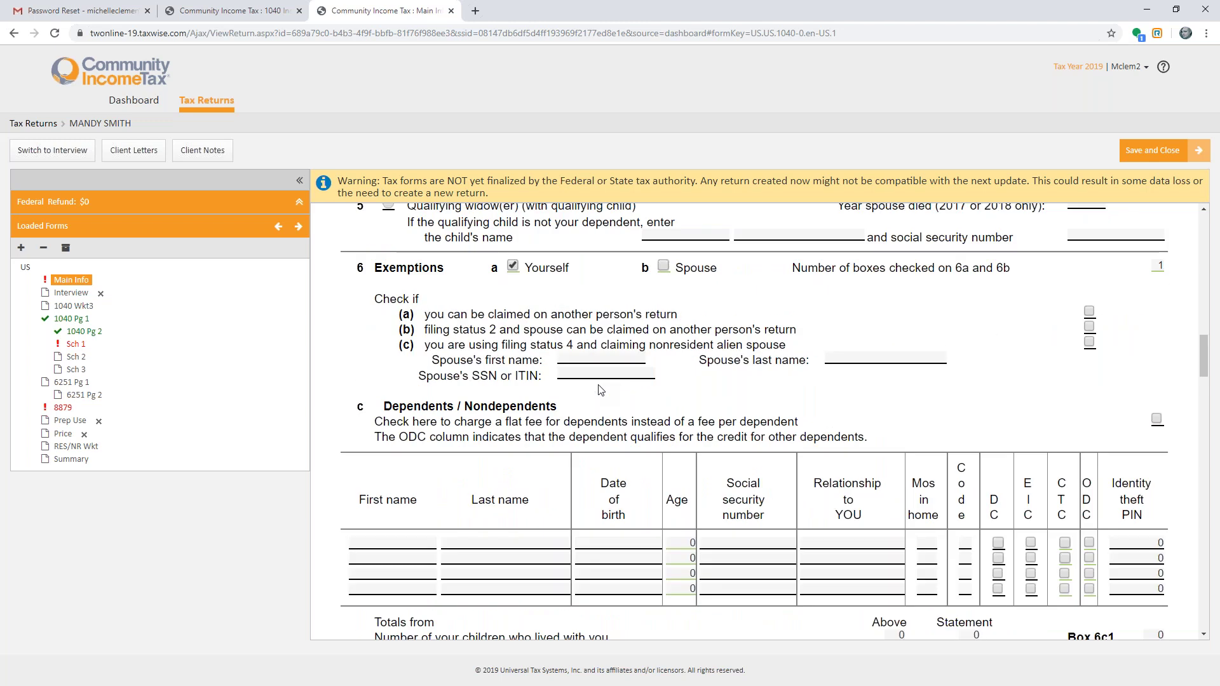
scroll(407, 366, down, 3)
click(392, 344)
click(387, 332)
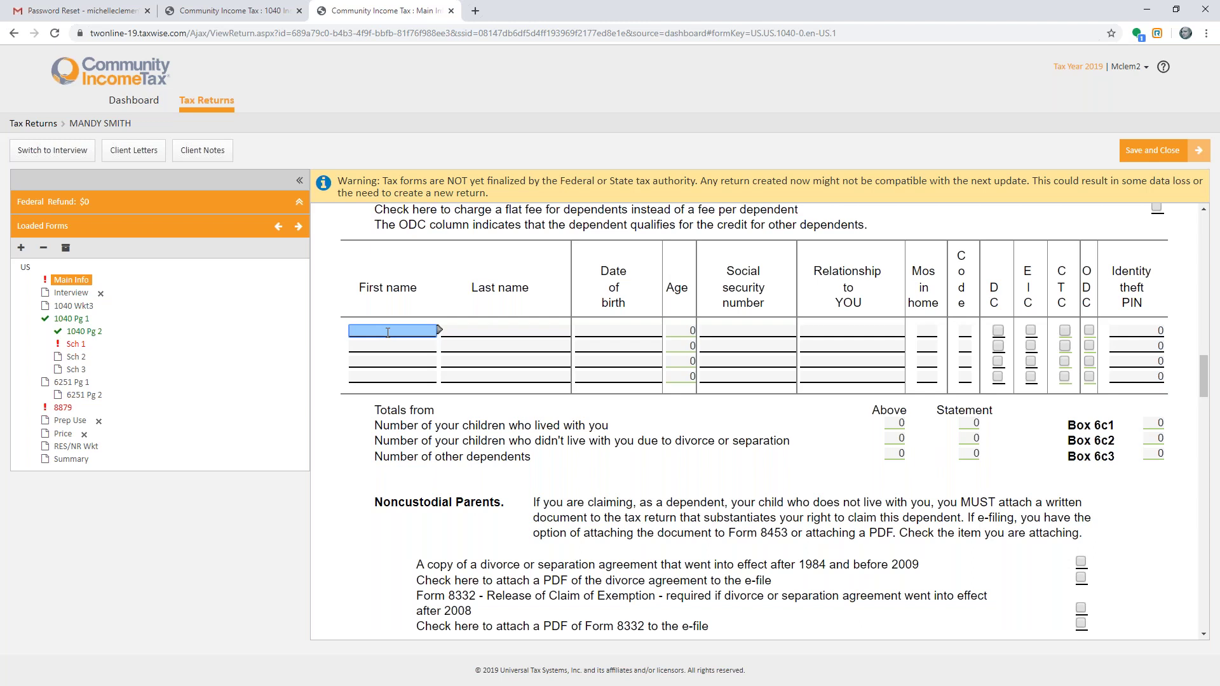
click(70, 319)
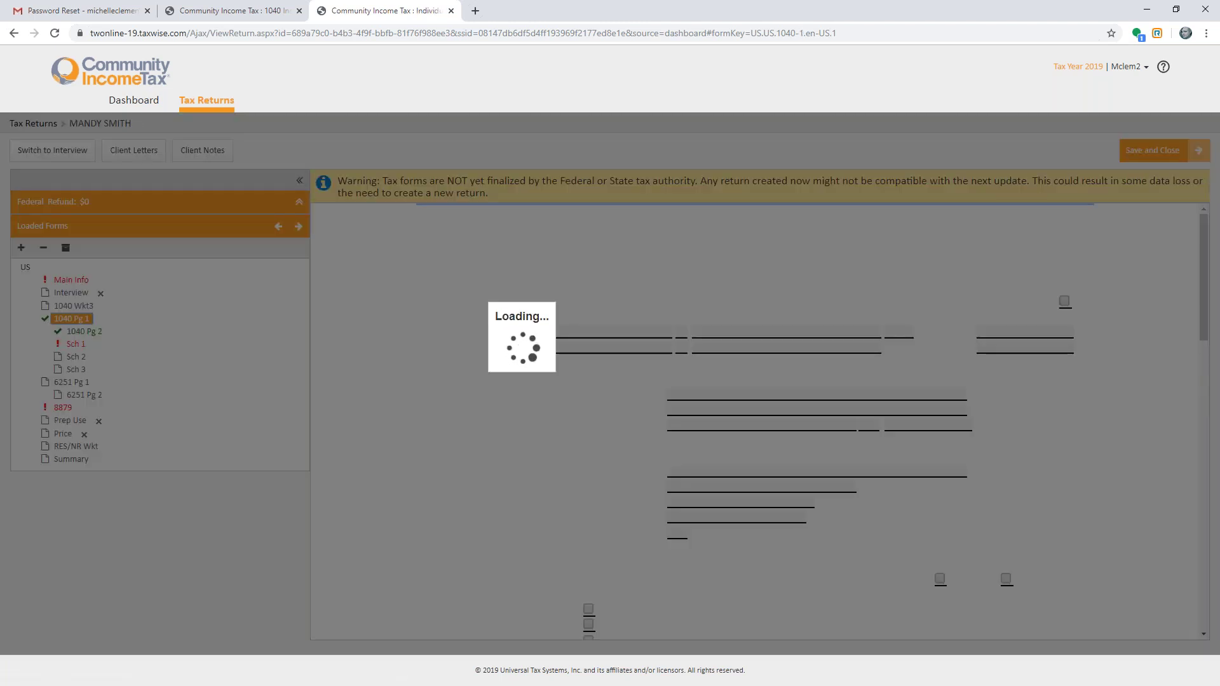
- Link the 1040 Pg 1 first dependent name field to a new Addl Deps form via F9
scroll(512, 460, down, 10)
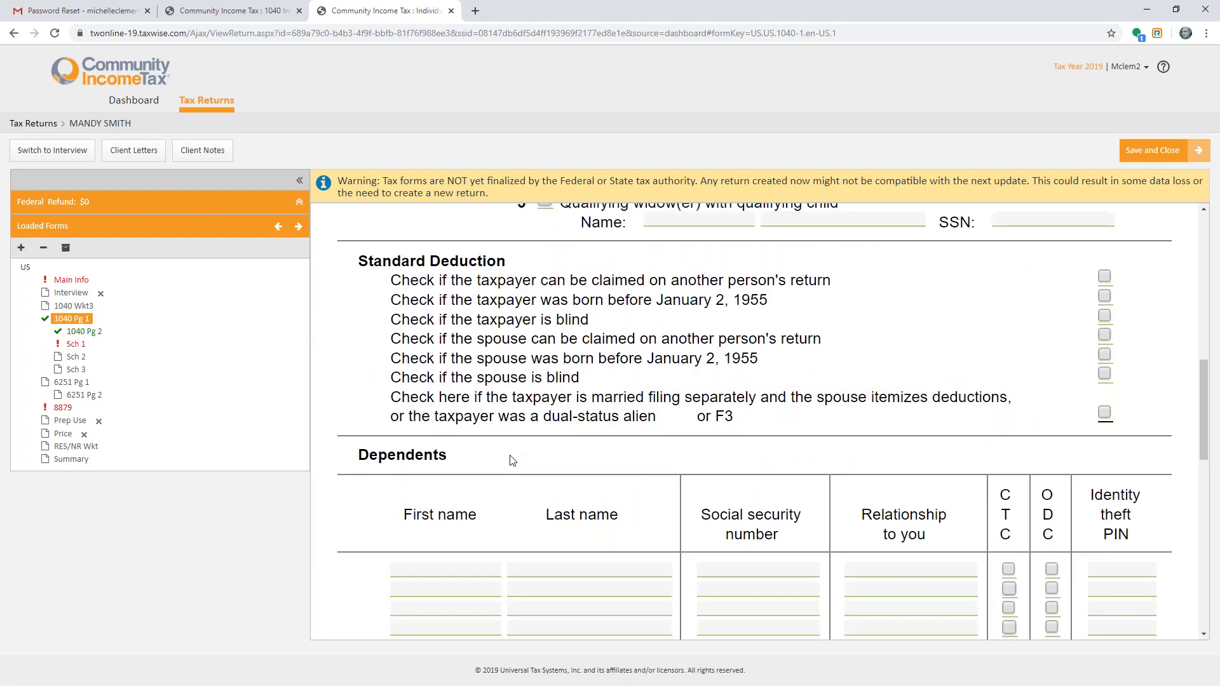
scroll(512, 460, down, 3)
click(459, 355)
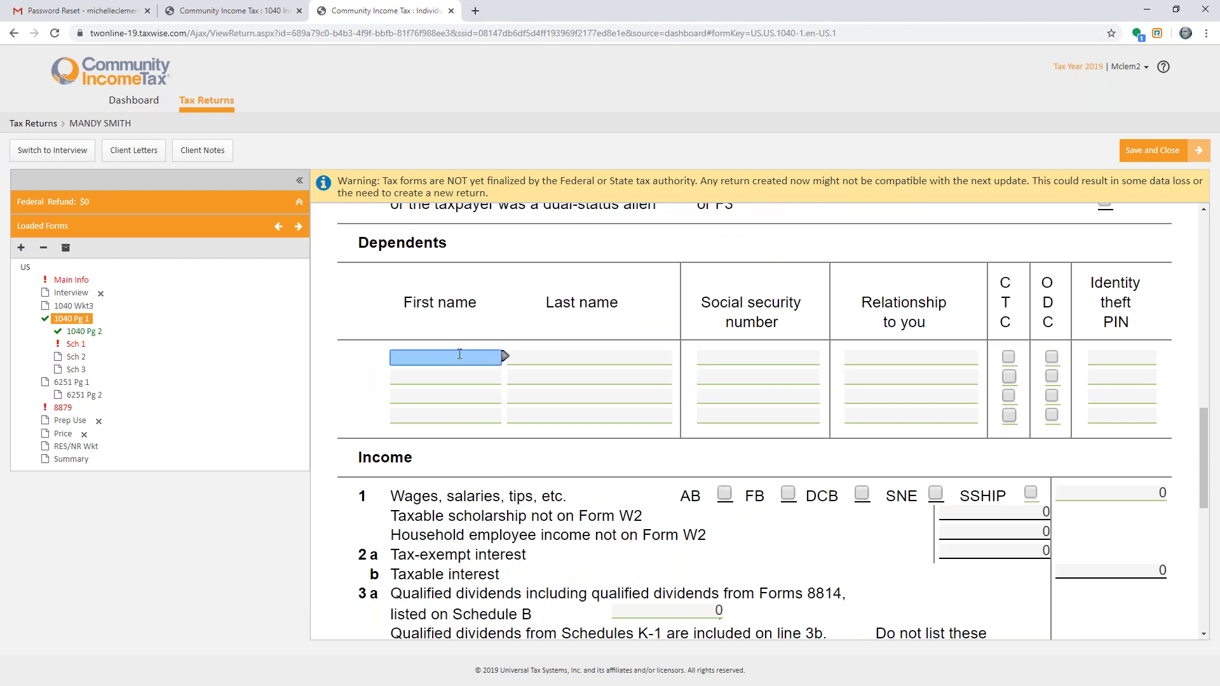
key(F9)
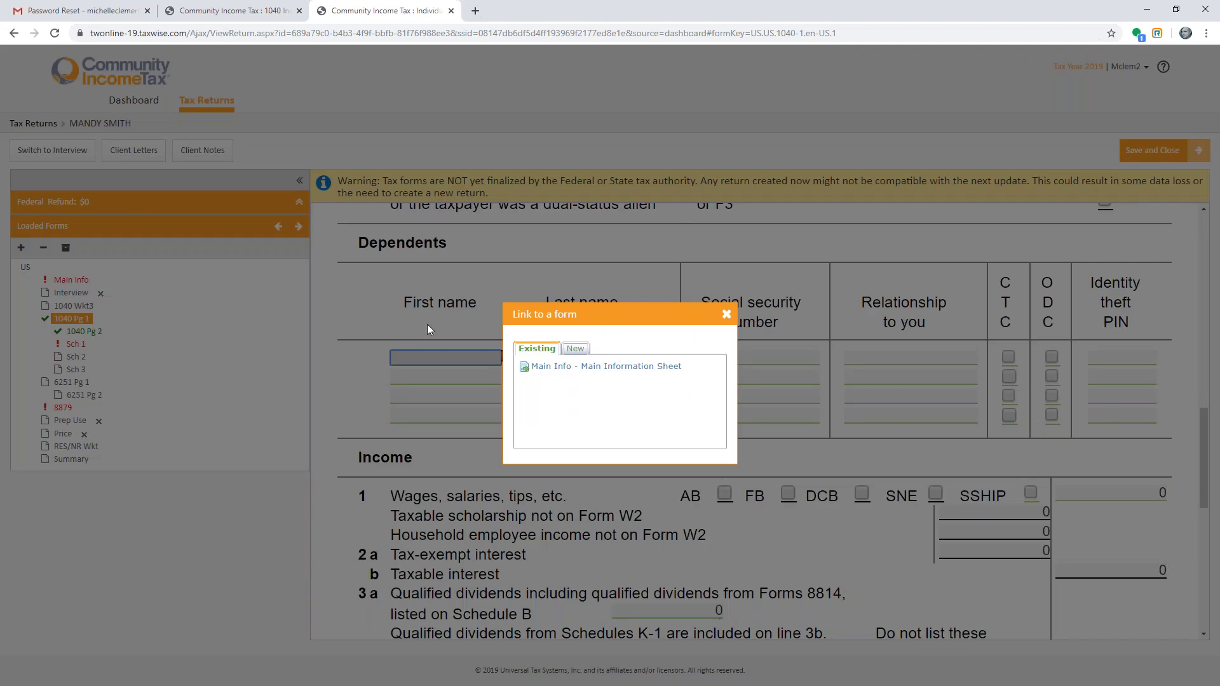
click(570, 349)
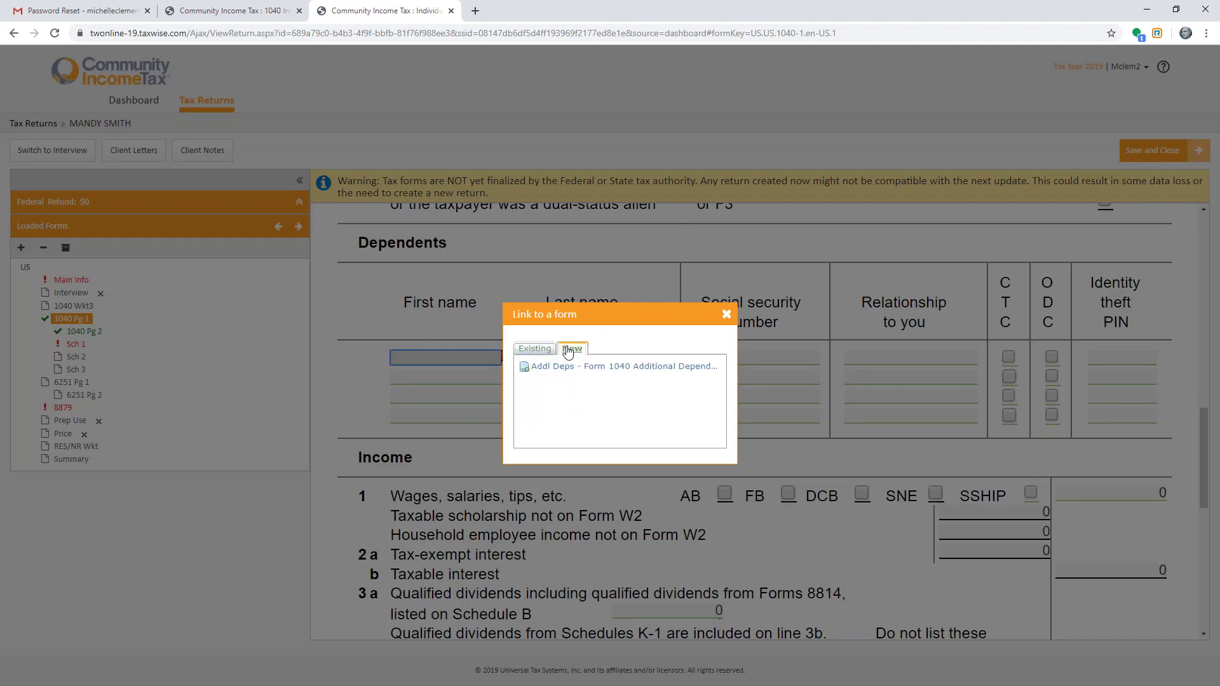
click(582, 367)
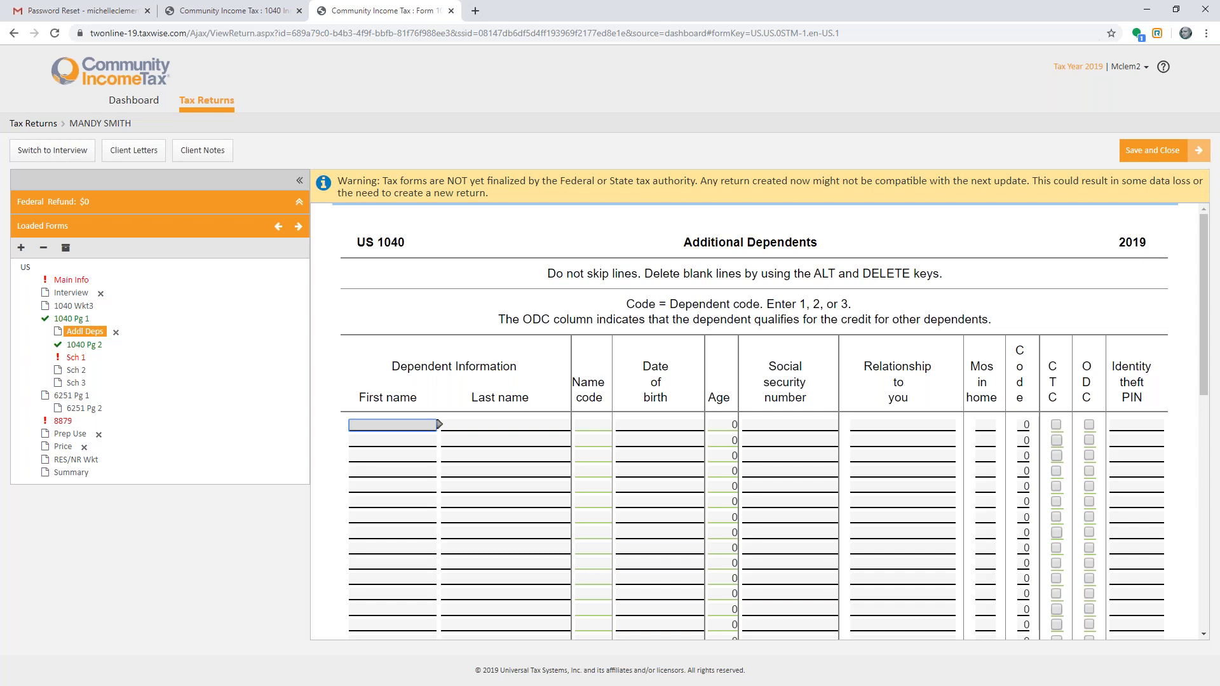
click(71, 279)
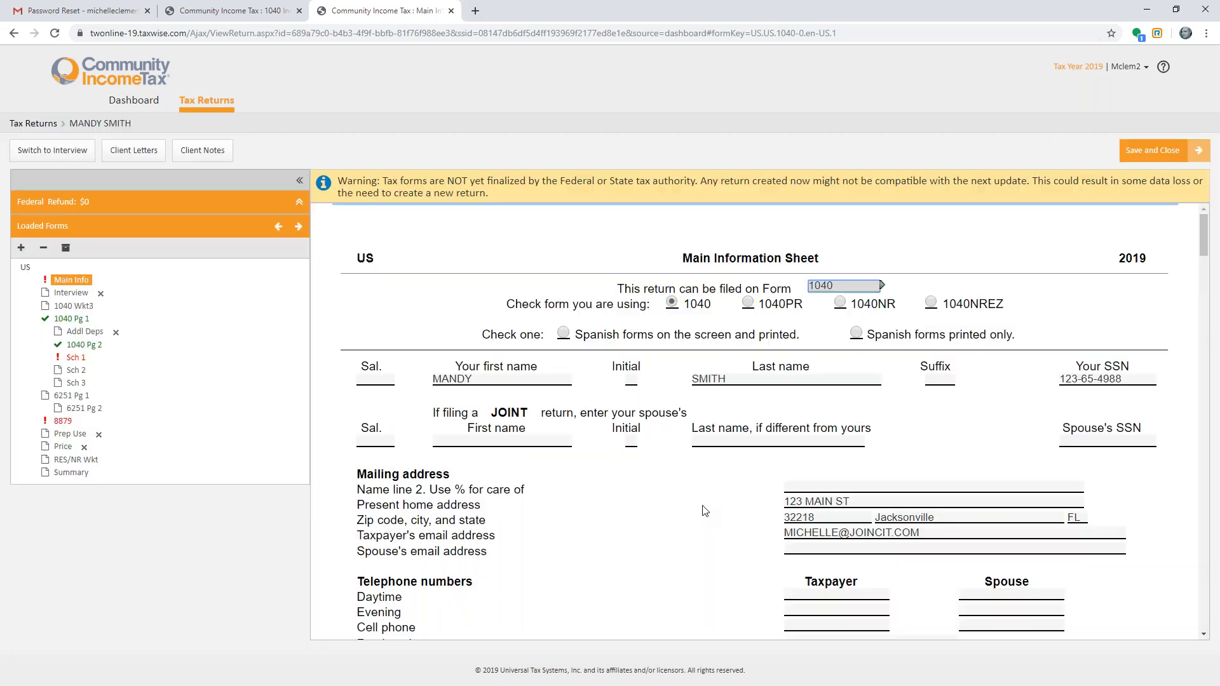
- Mark No for the Marketplace insurance question under Taxpayer Information on Main Info
scroll(703, 507, down, 10)
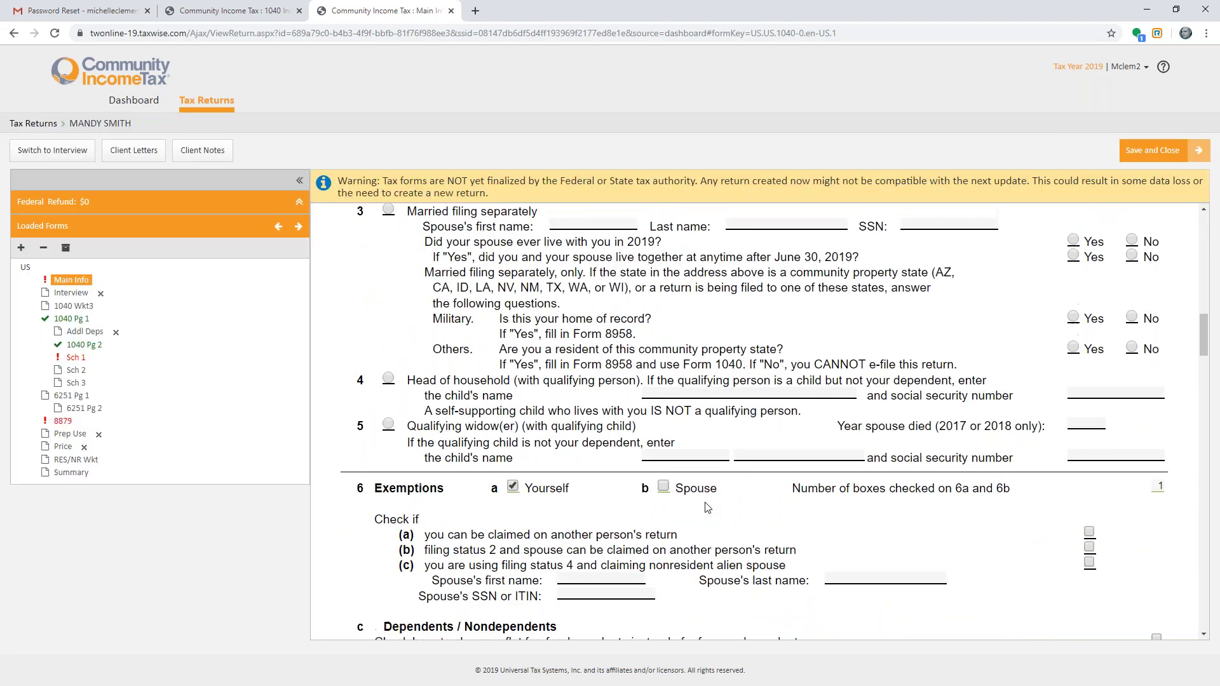
click(1135, 377)
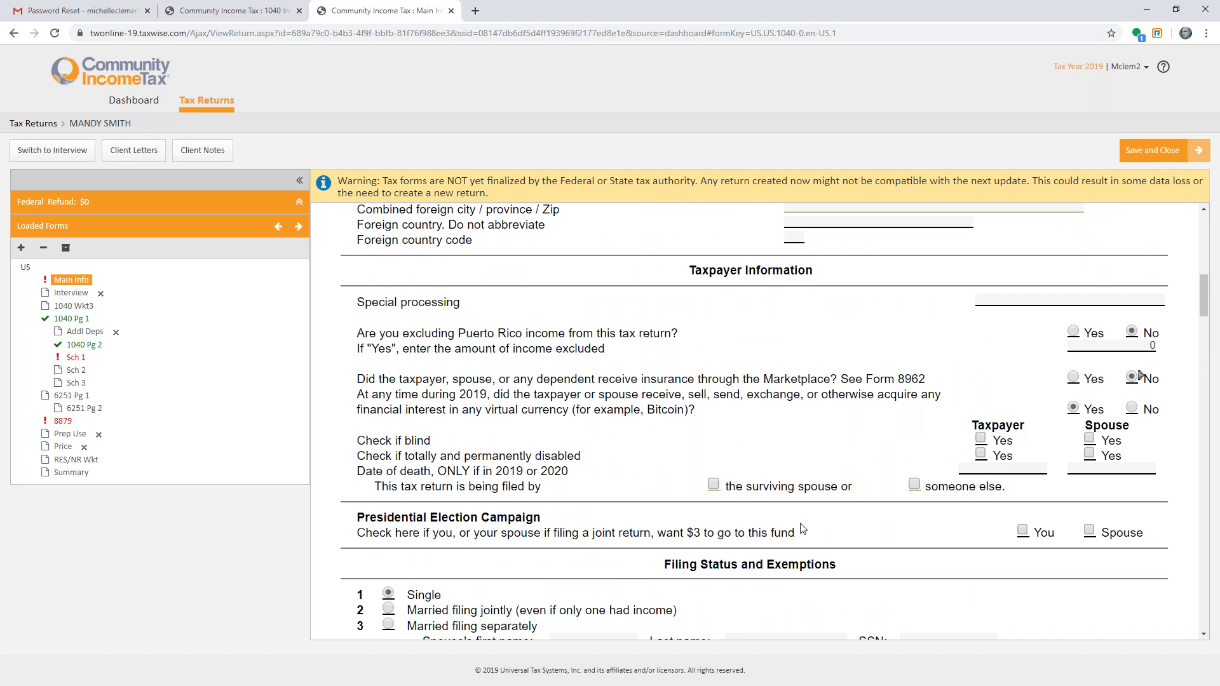
scroll(803, 523, down, 7)
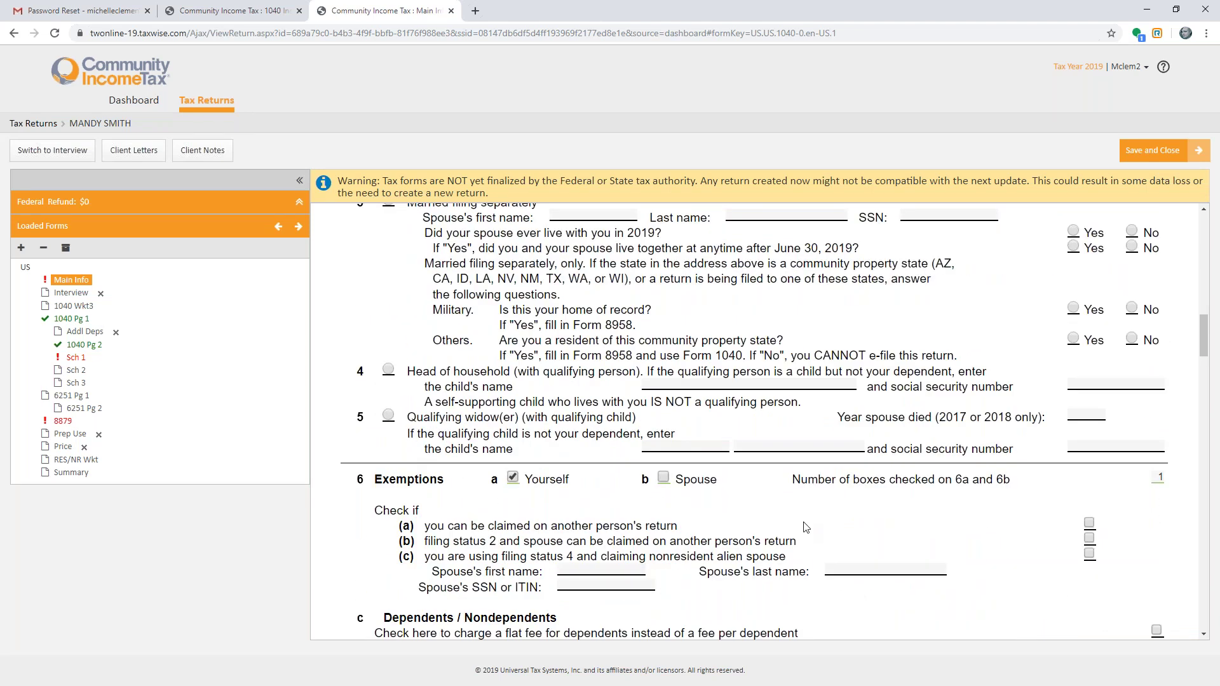
scroll(816, 546, up, 10)
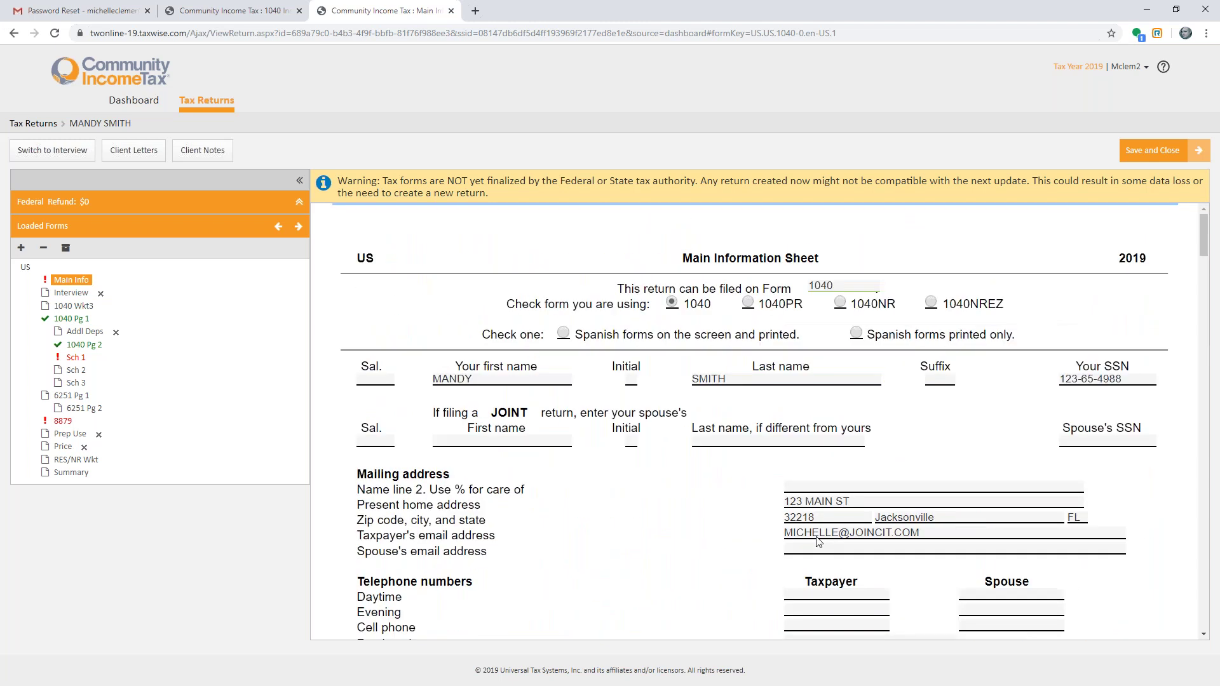
click(815, 534)
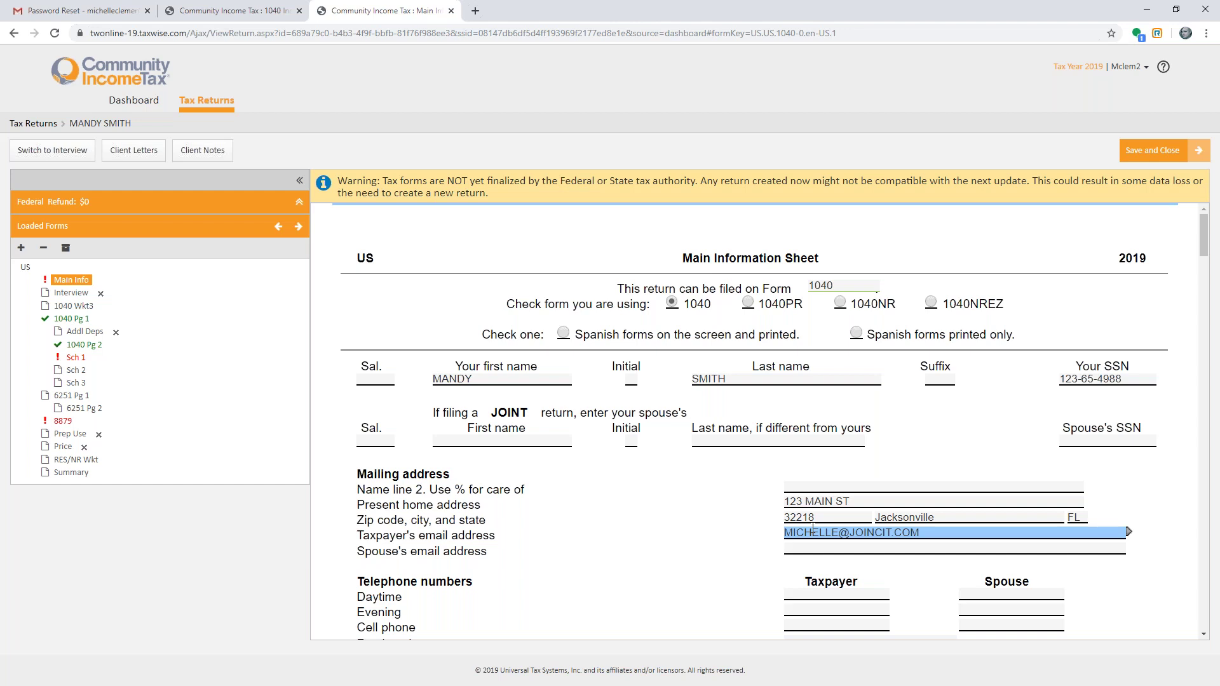
- Save and close the return, set its stage to Ready for Efile in Tax Returns, and reopen it
click(1142, 158)
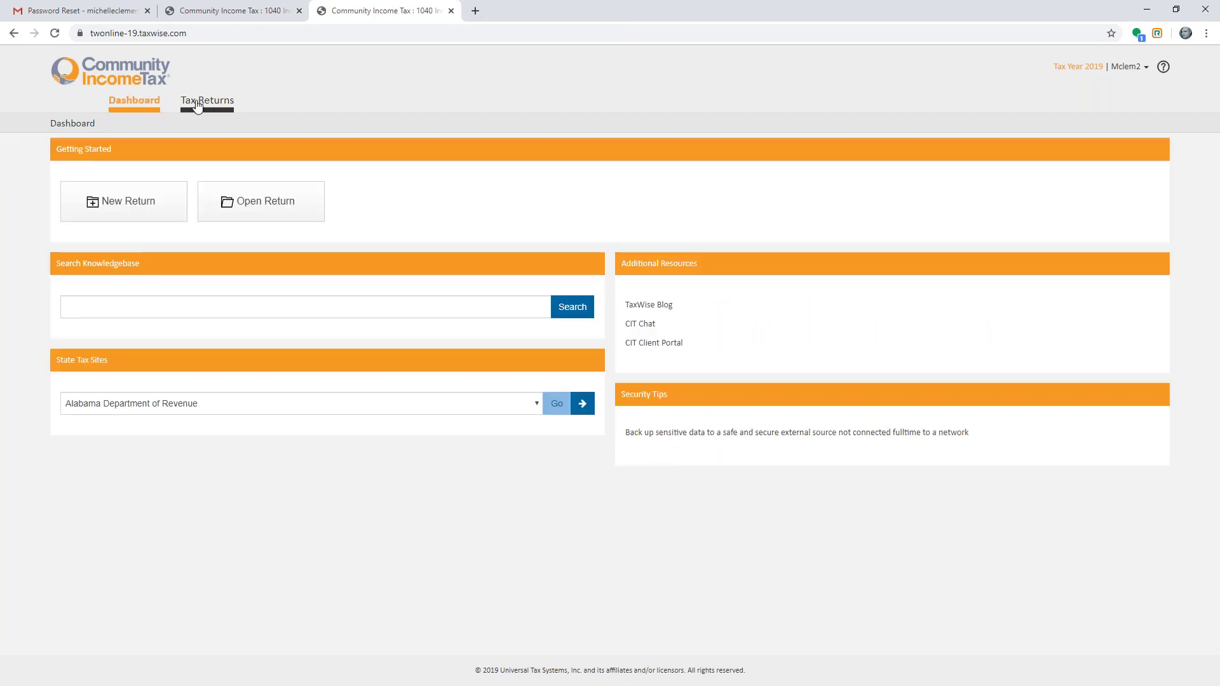
click(197, 104)
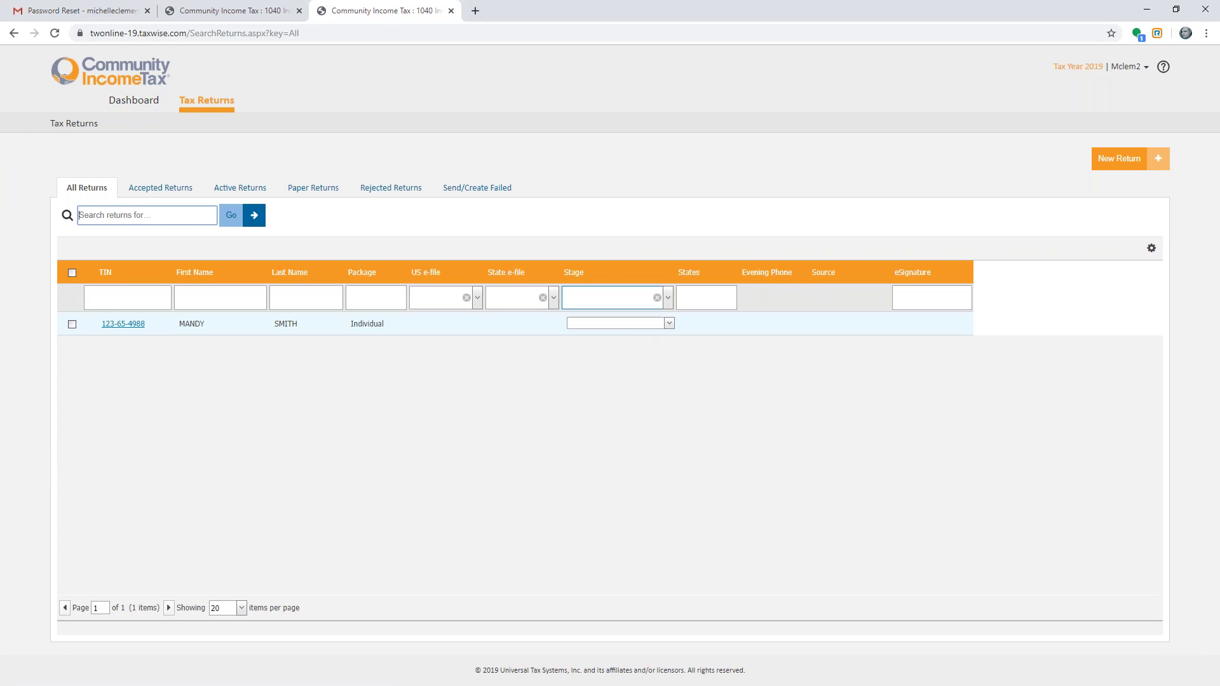
click(668, 328)
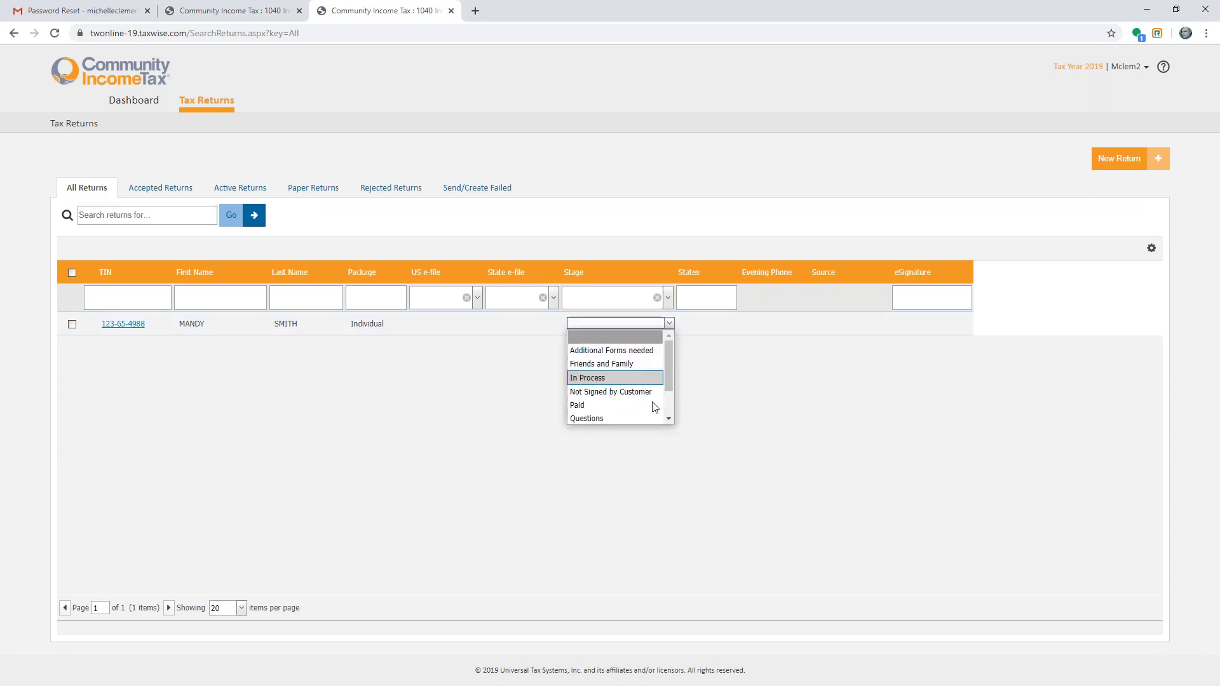
click(668, 418)
click(669, 418)
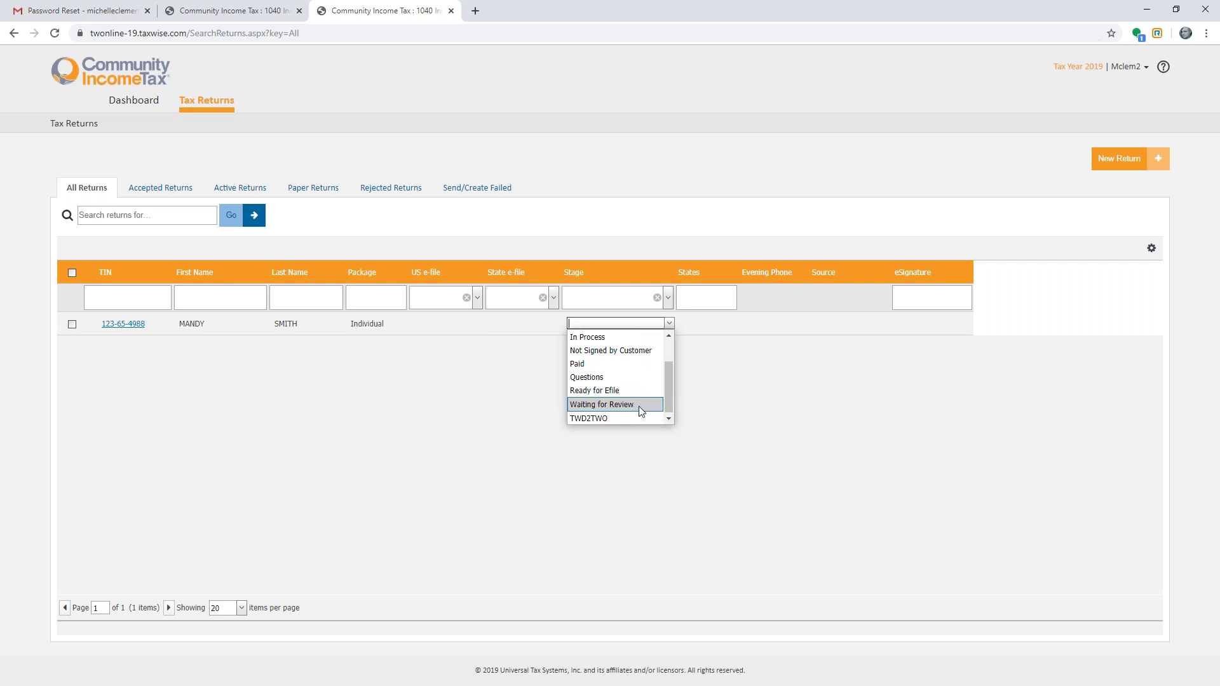
click(617, 390)
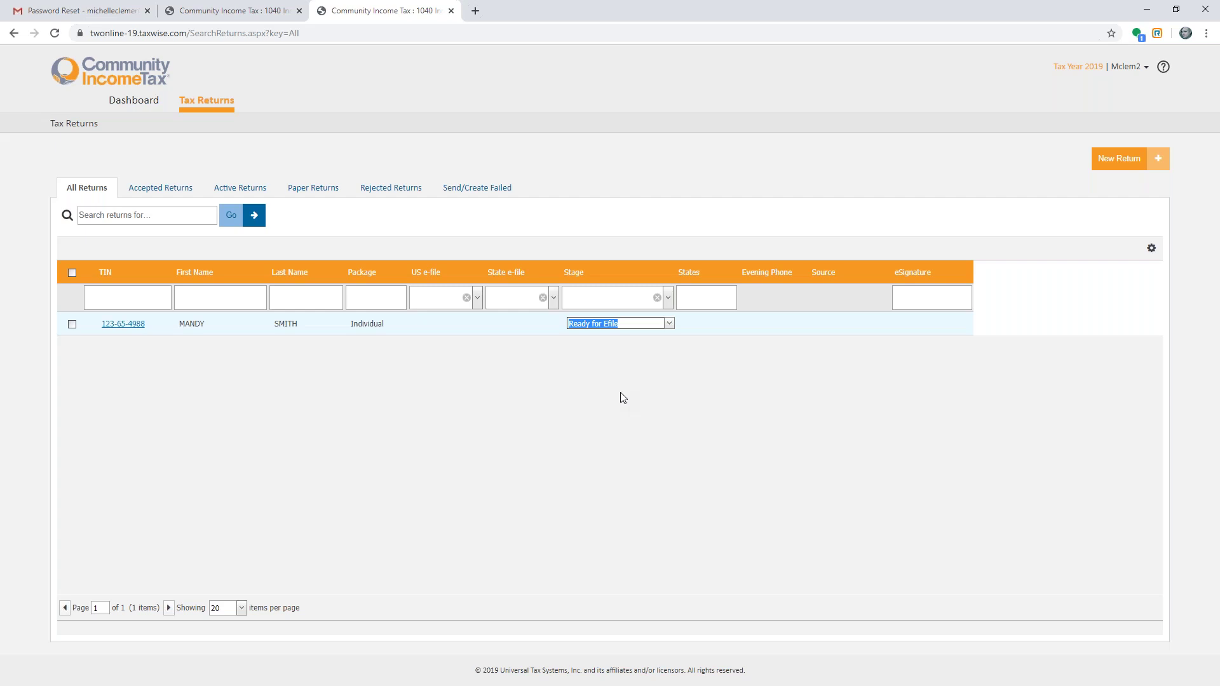
click(141, 324)
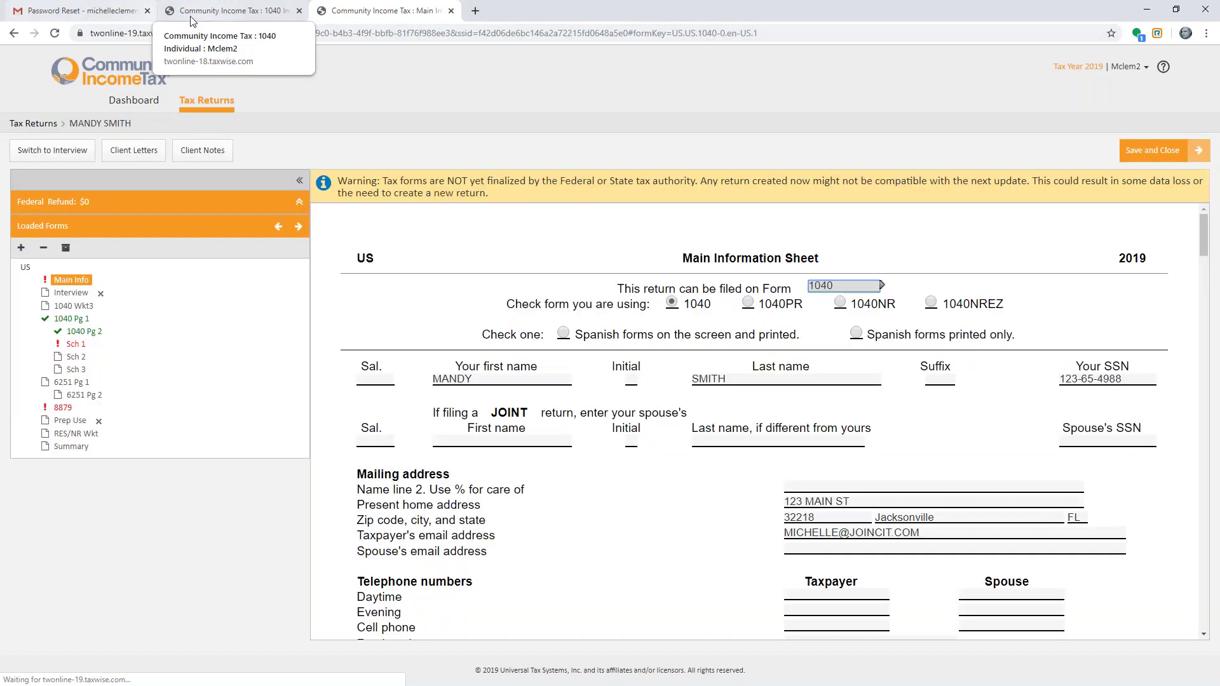
- In the 2018 session, start a new return with the test taxpayer's SSN entered twice, and open its forms
click(204, 15)
click(207, 100)
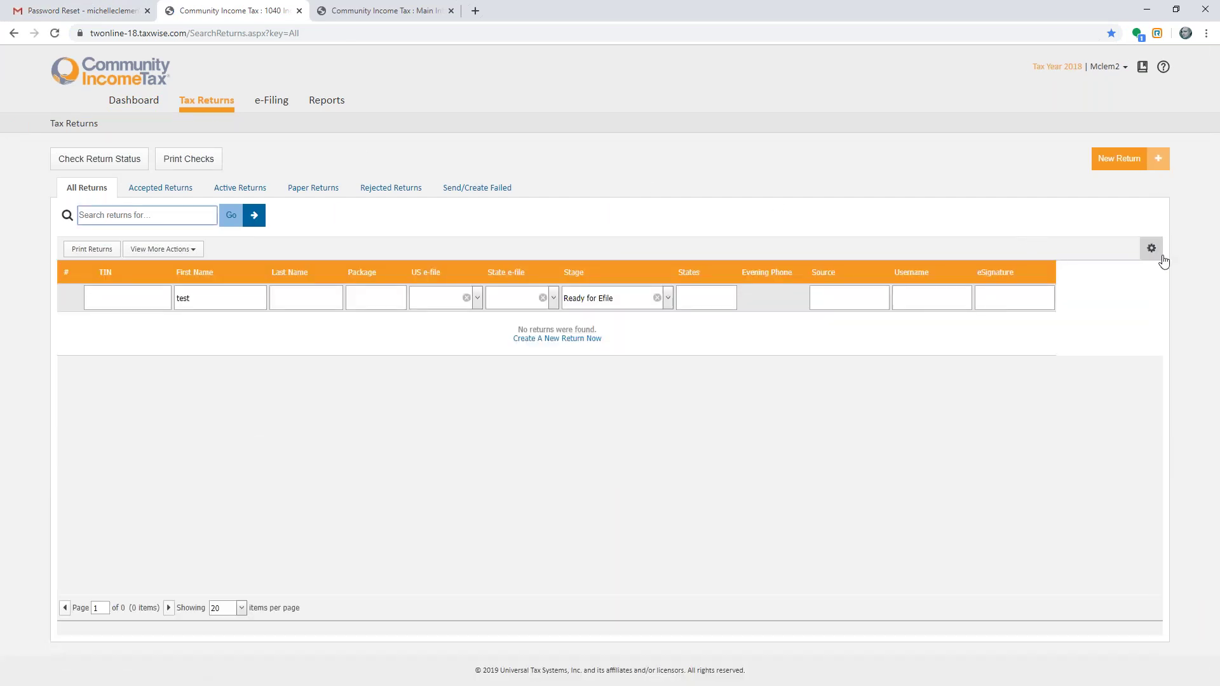
click(1117, 166)
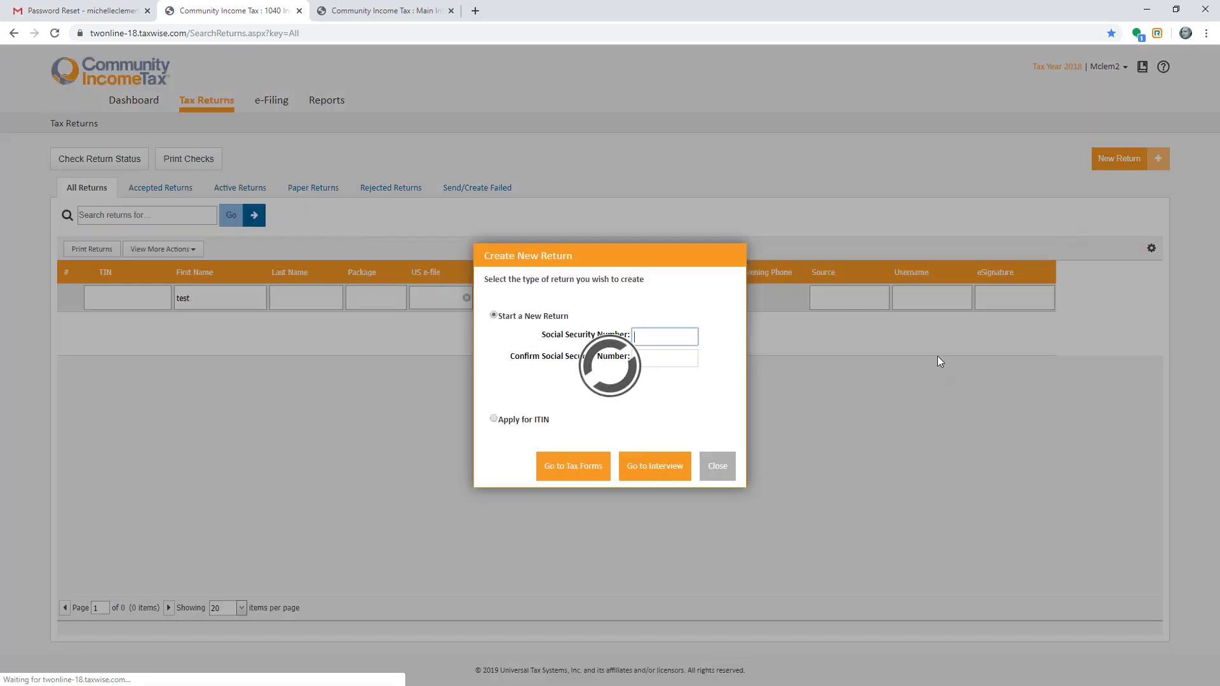
text(123456)
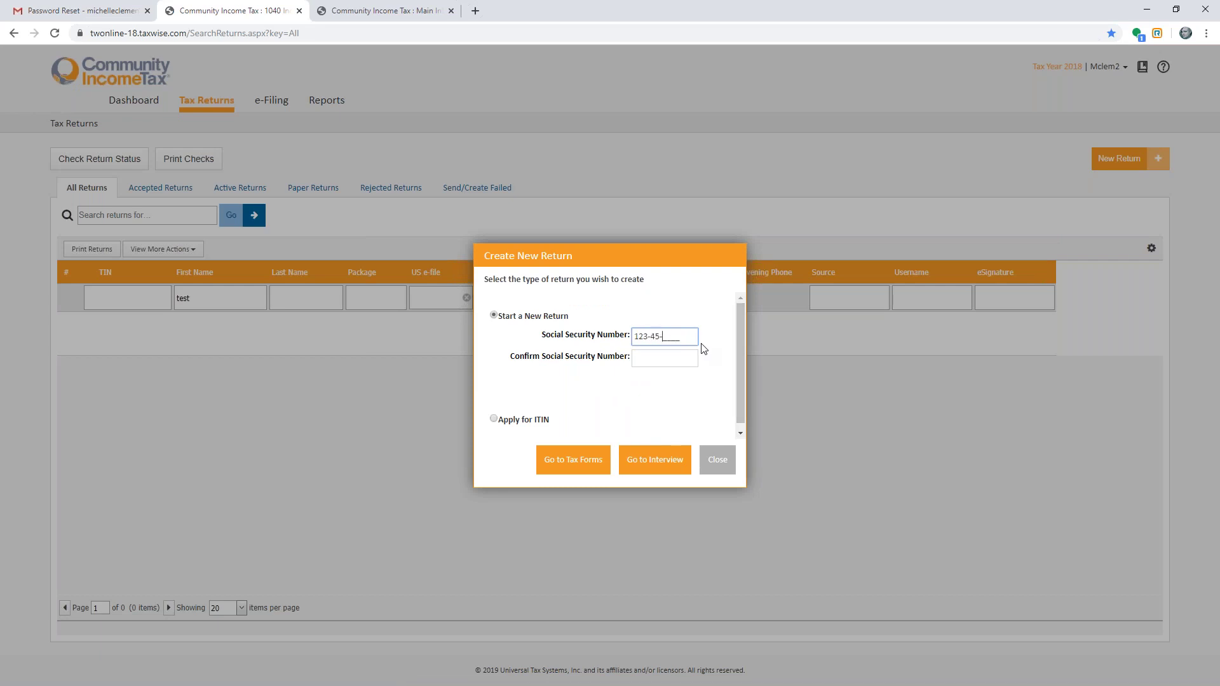
text(789)
key(Tab)
text(123-45-6988)
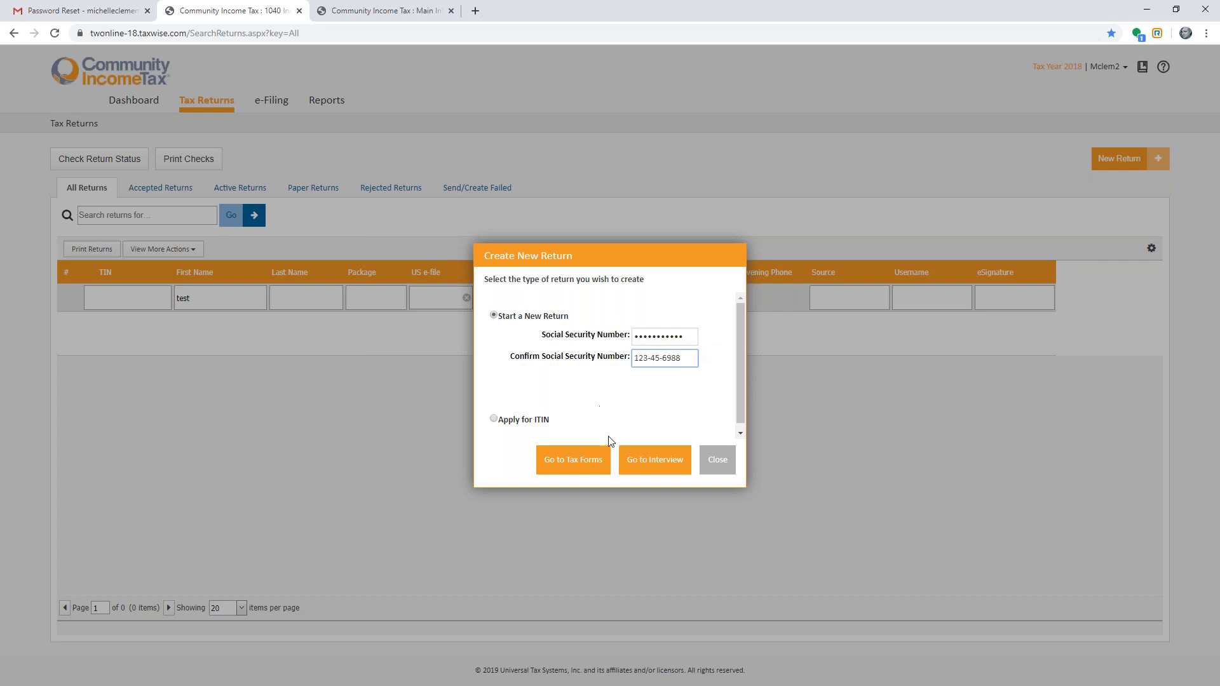
click(573, 459)
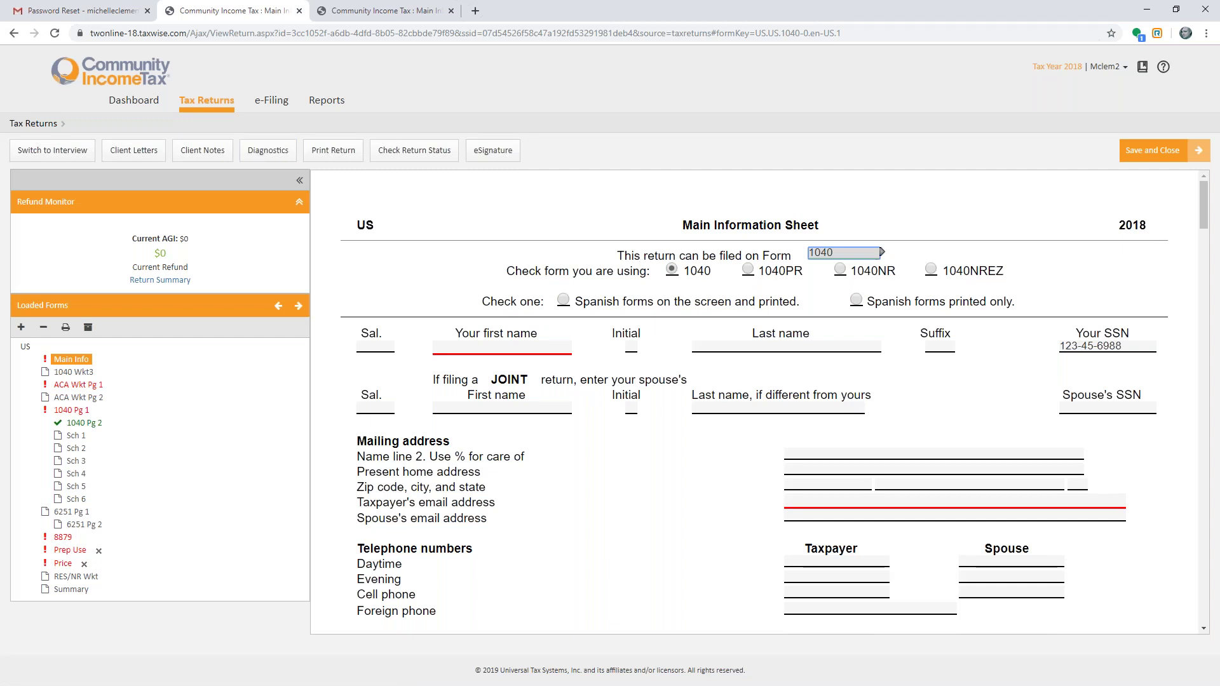
click(193, 155)
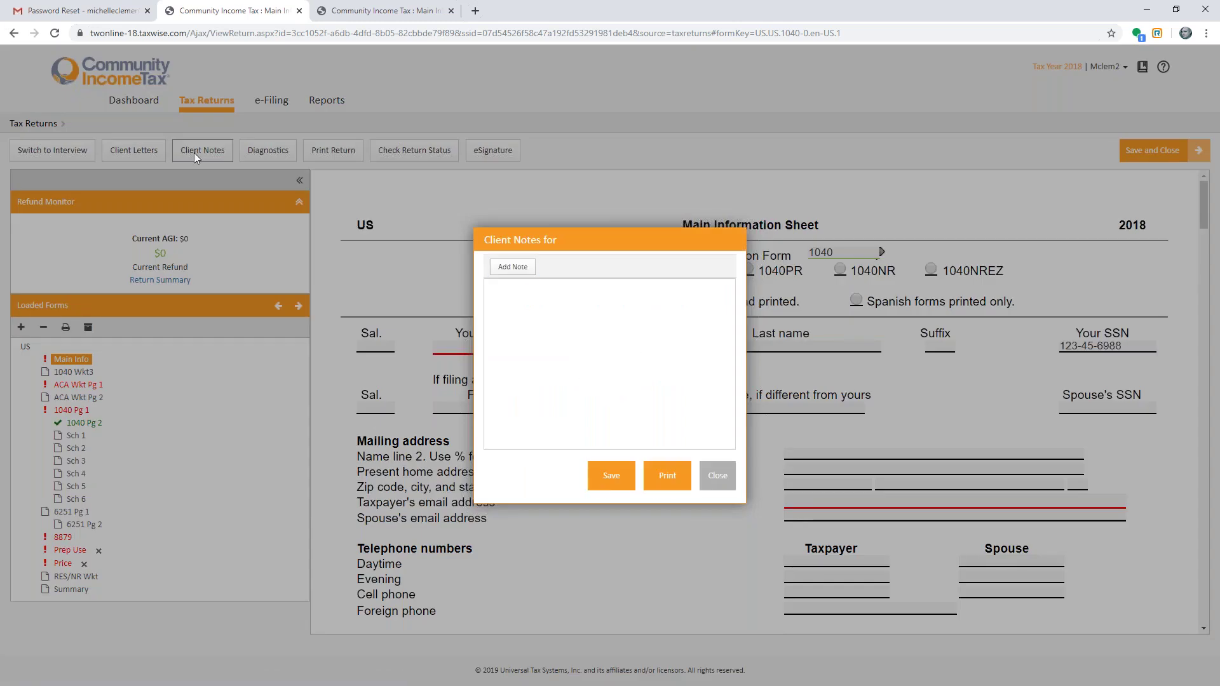
click(555, 329)
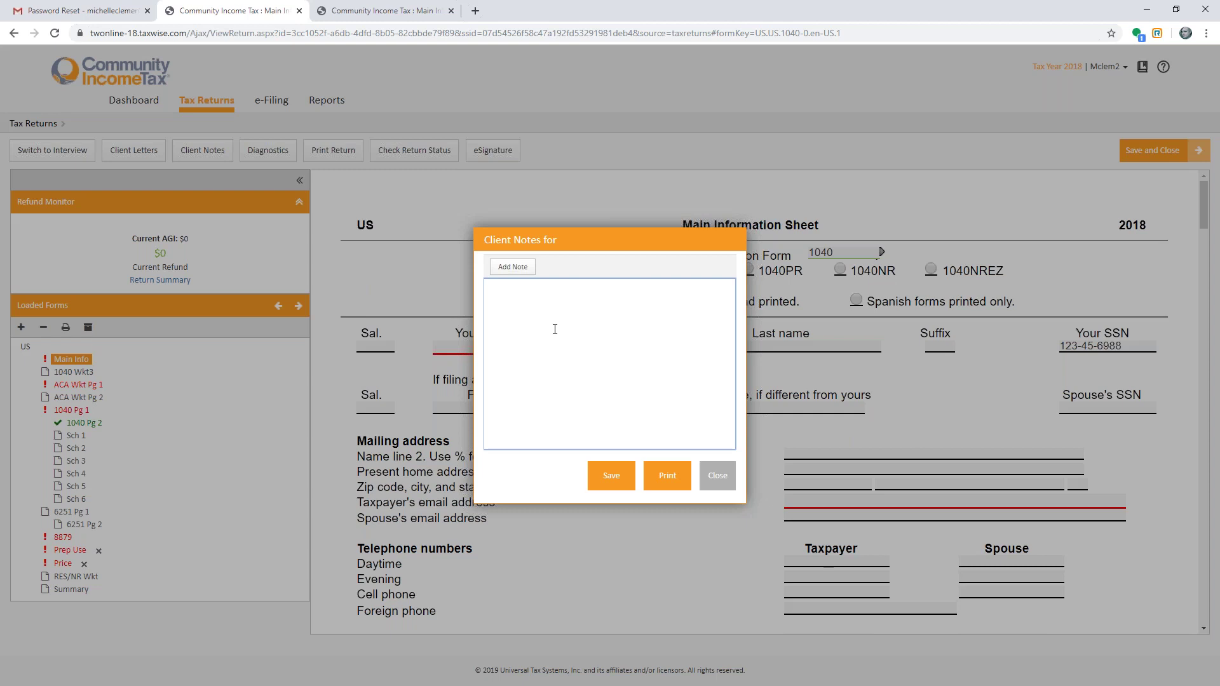
click(706, 476)
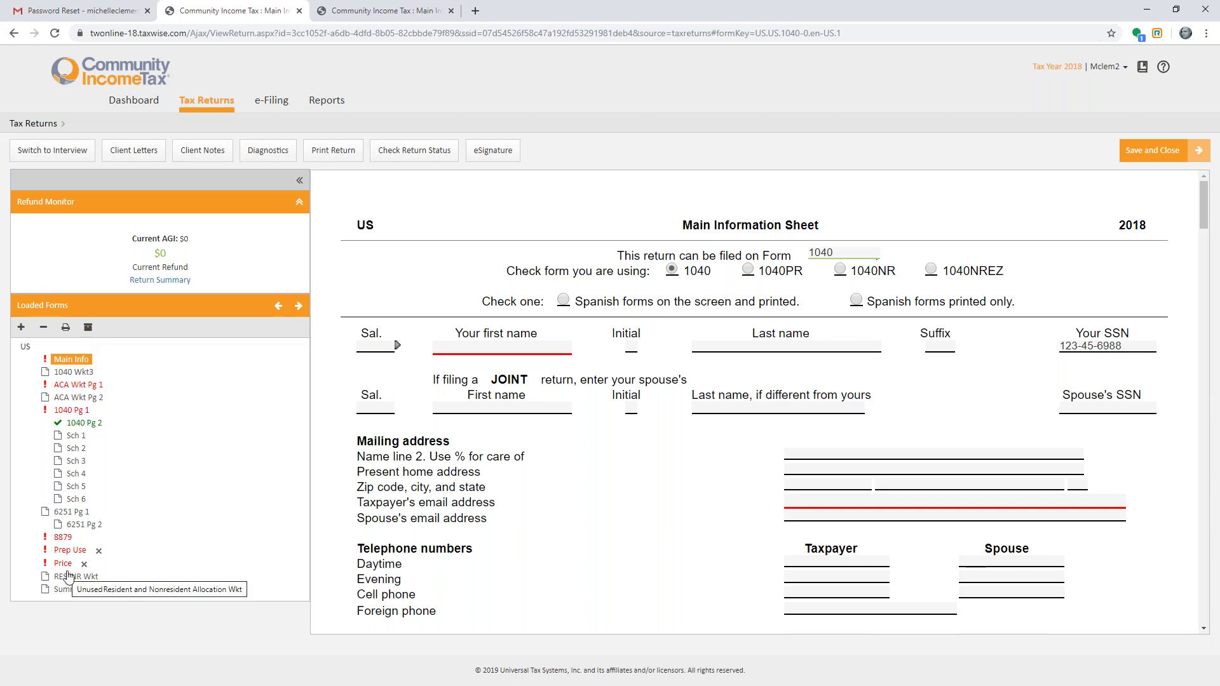
- Run diagnostics, inspect the unregistered EFIN error, and start printing the whole return to PDF
click(282, 159)
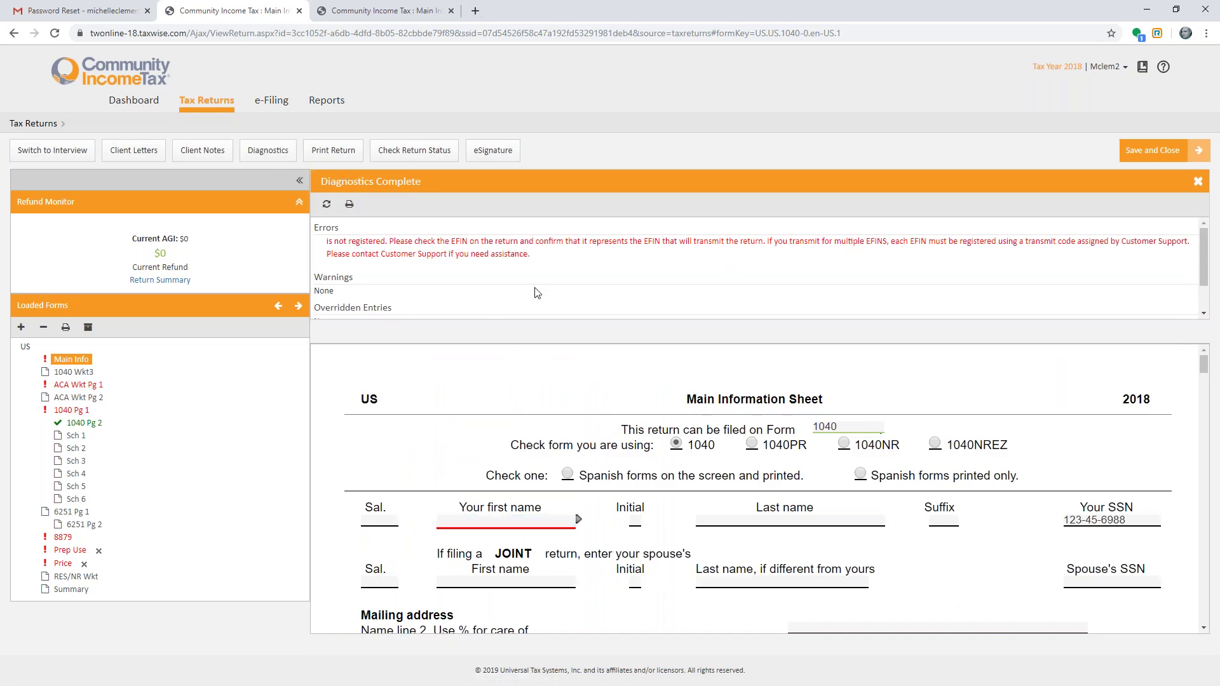
click(512, 242)
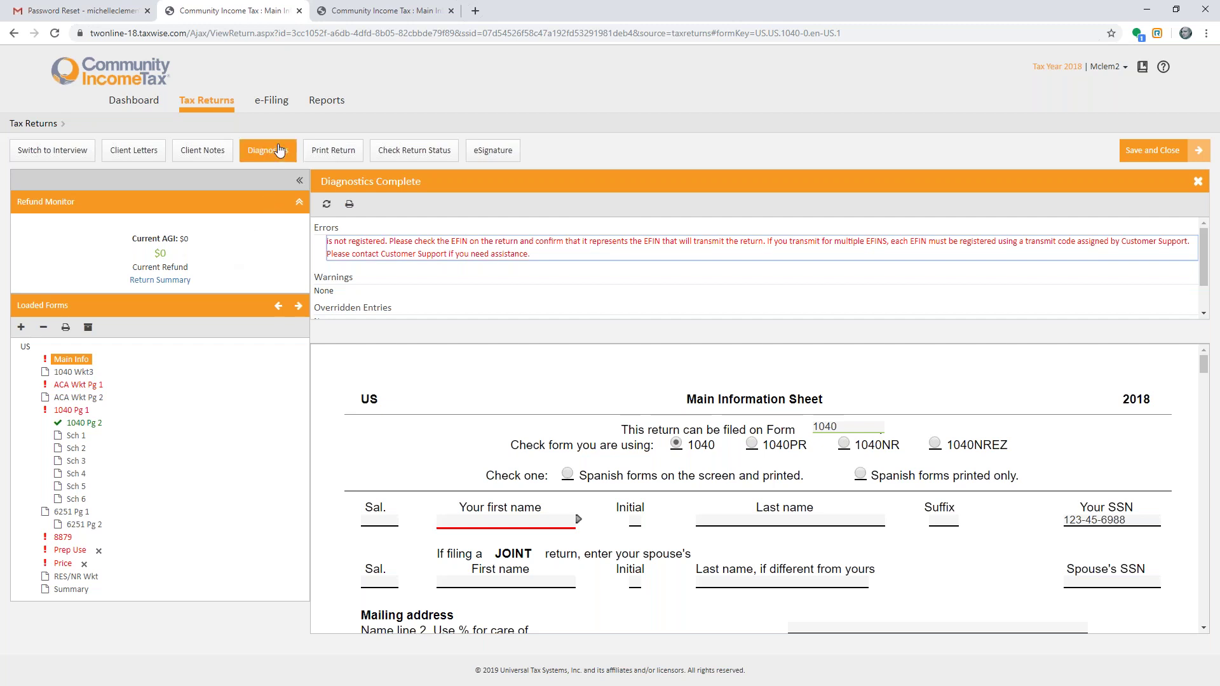
click(333, 153)
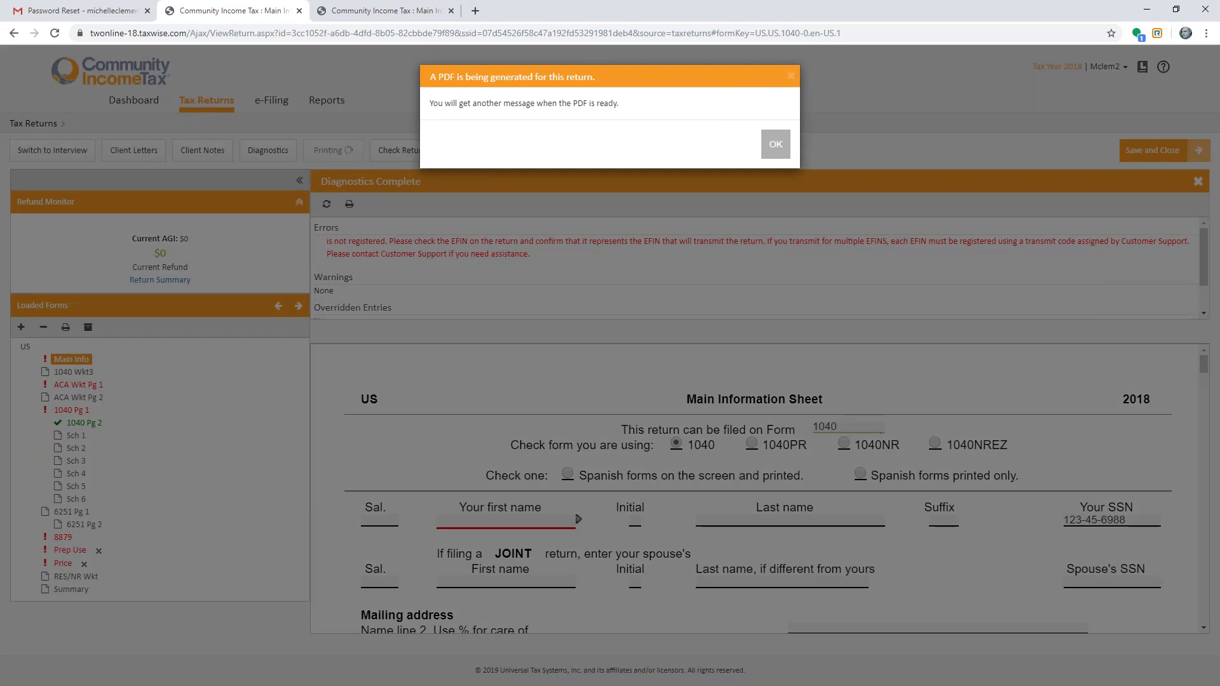
- Dismiss the PDF generation messages, then attempt an eSignature request for the return
click(775, 143)
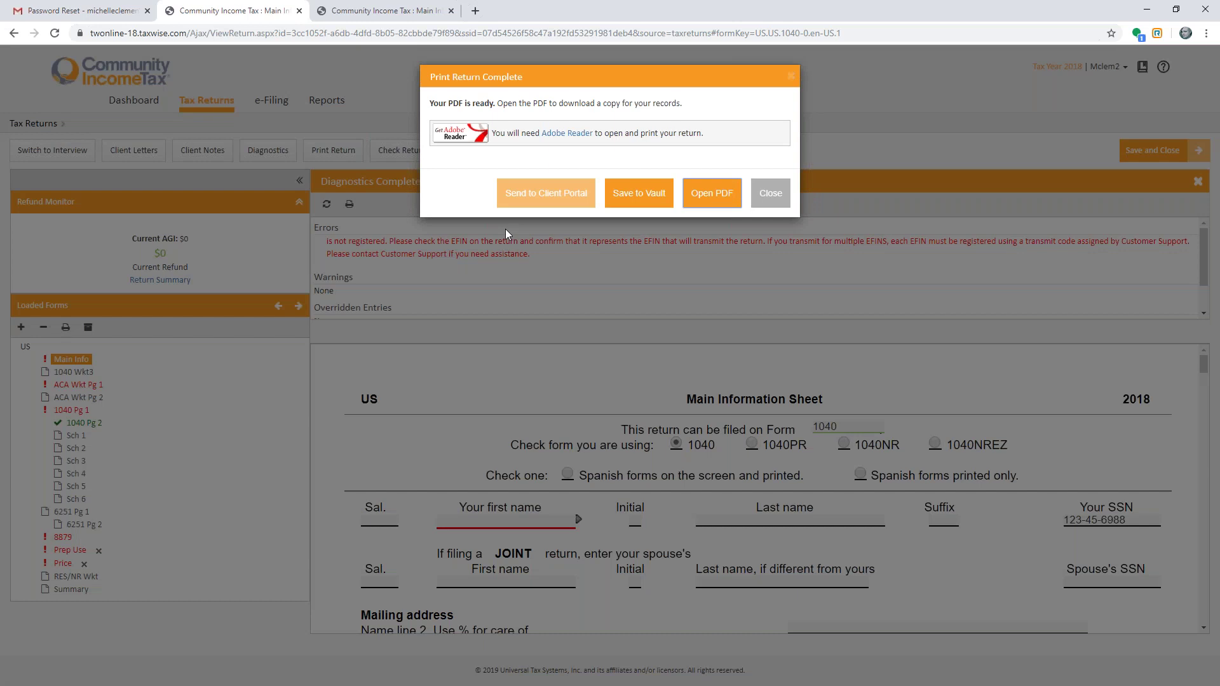
click(776, 189)
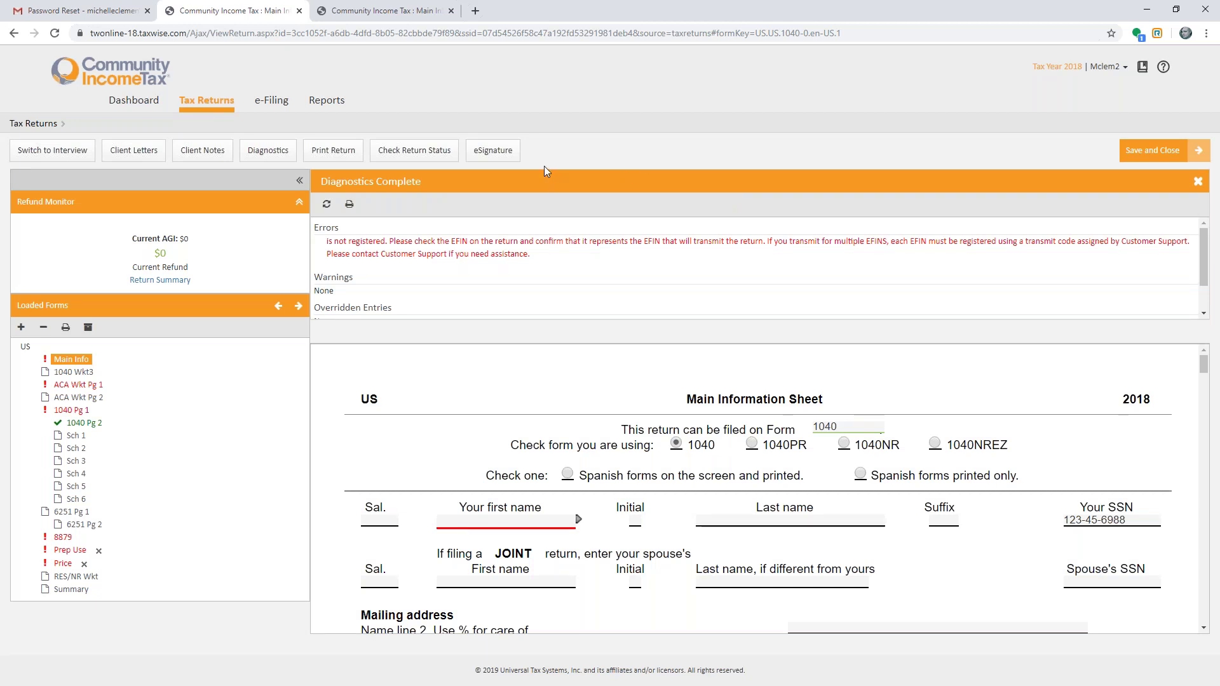
click(493, 151)
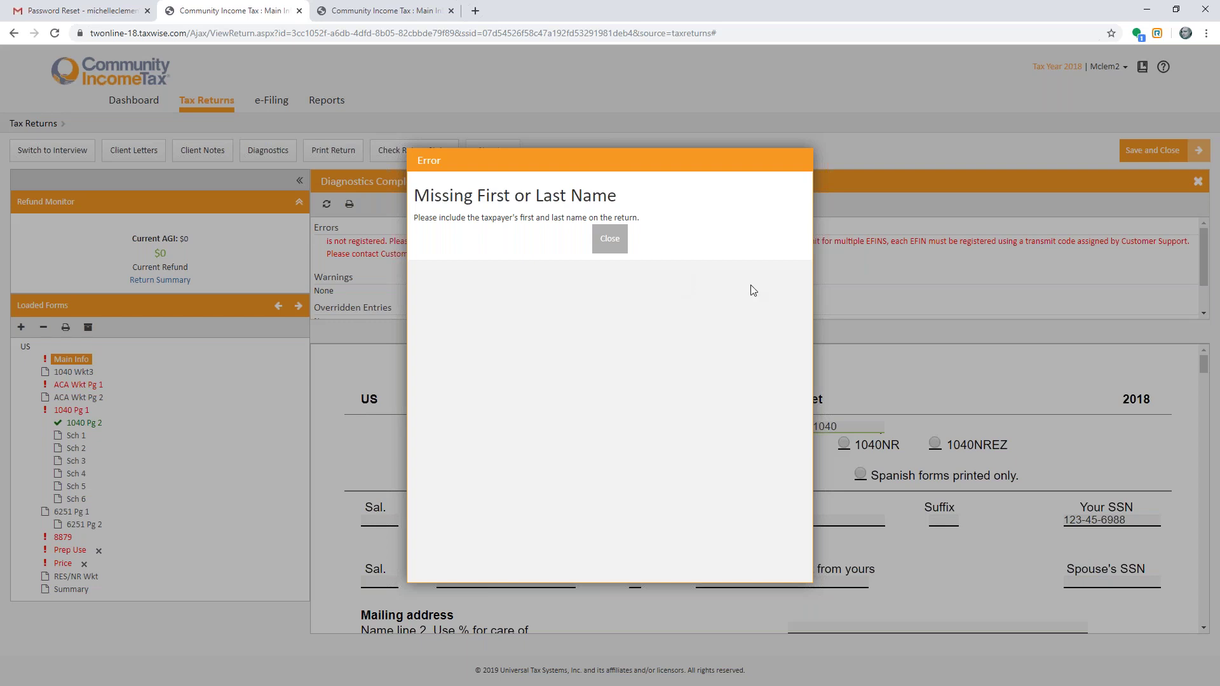
- Dismiss the missing-name error and save and close the return
click(610, 238)
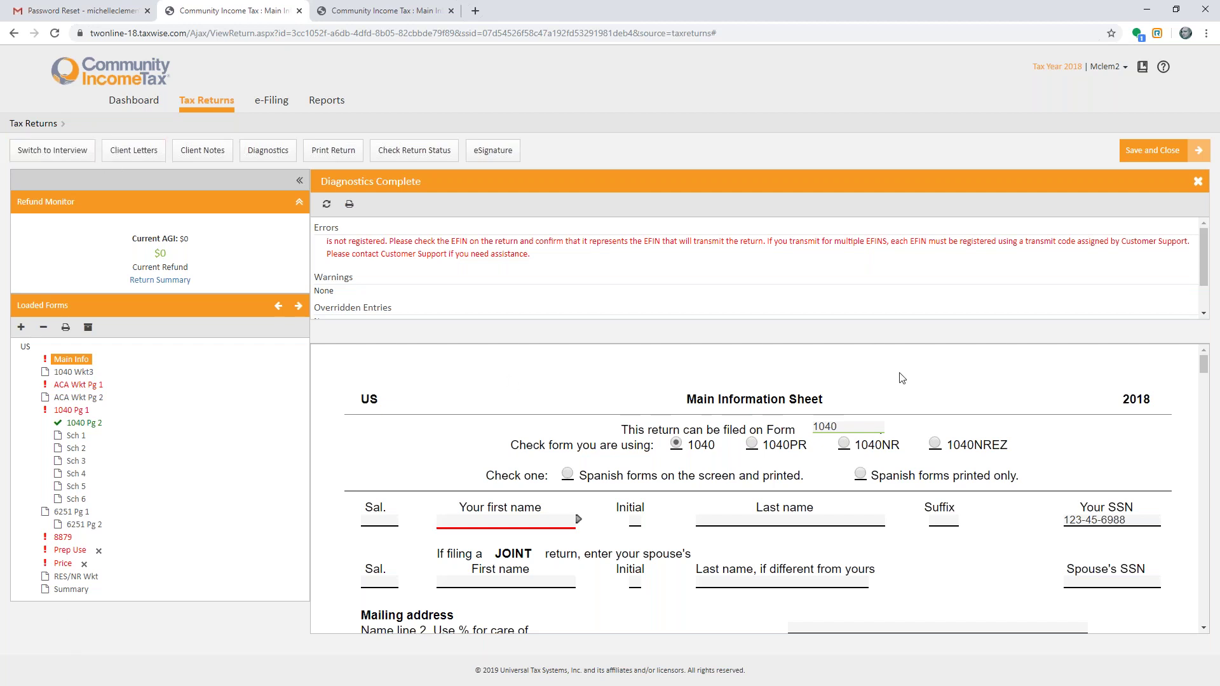
click(1159, 153)
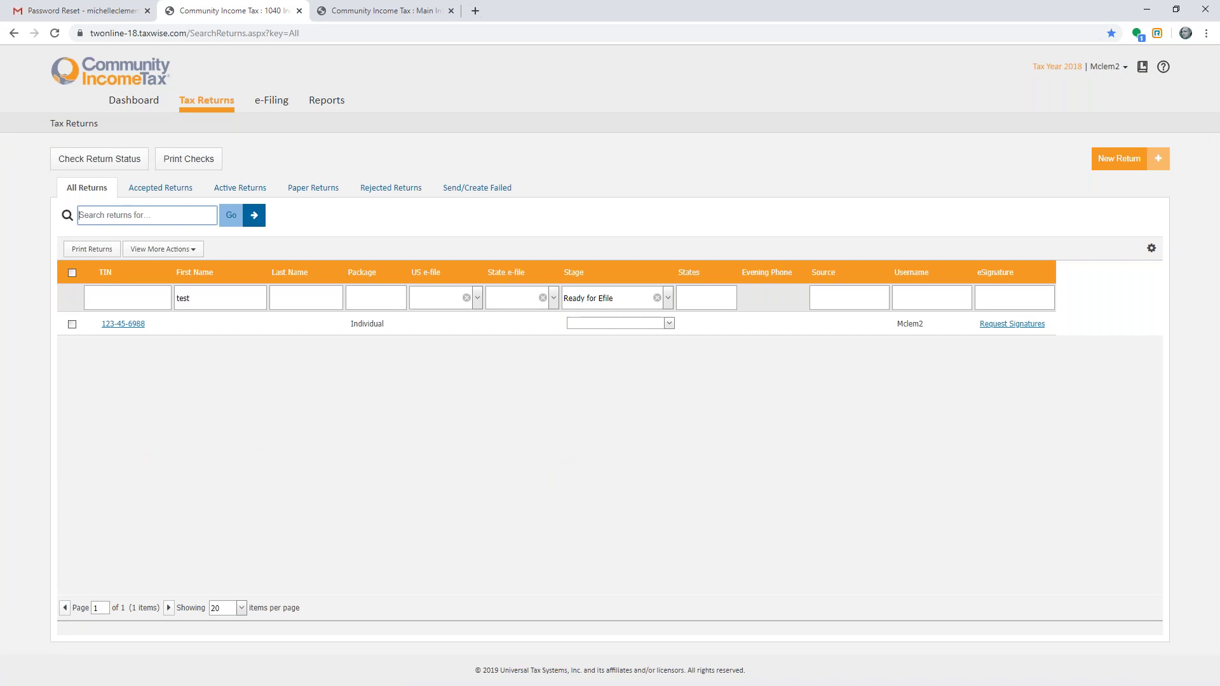
- Select both ready US and GA e-files, continue to the consent notice, then go back to Tax Returns
click(260, 105)
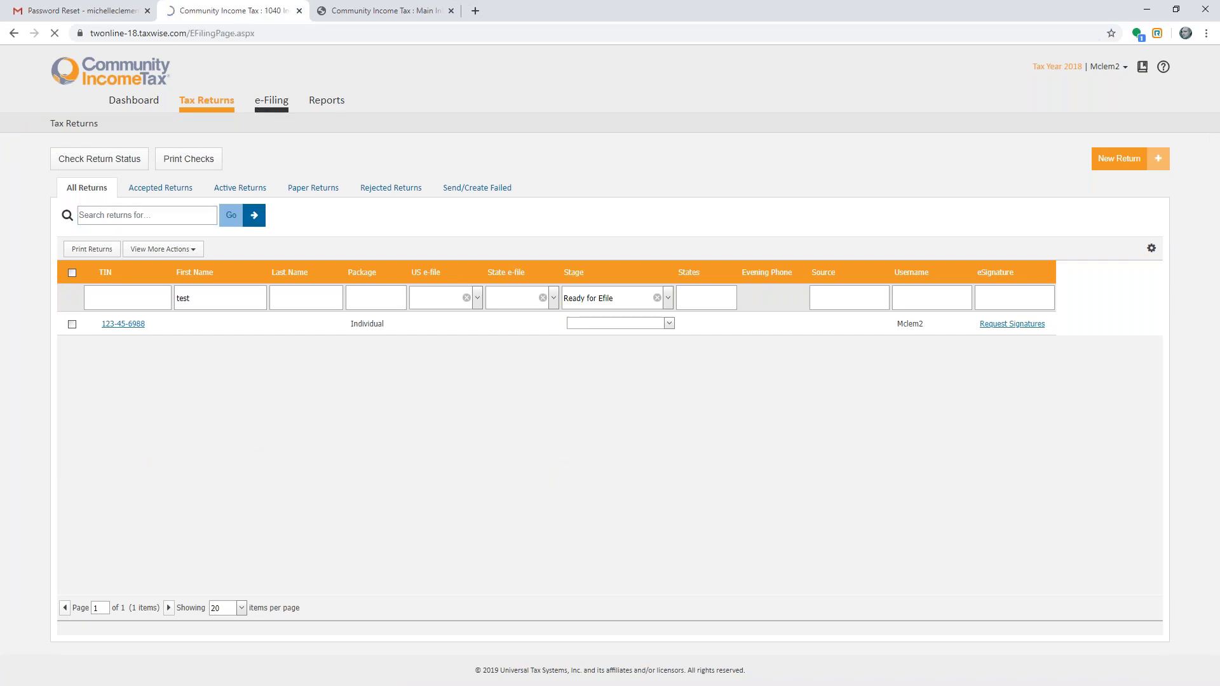
click(123, 168)
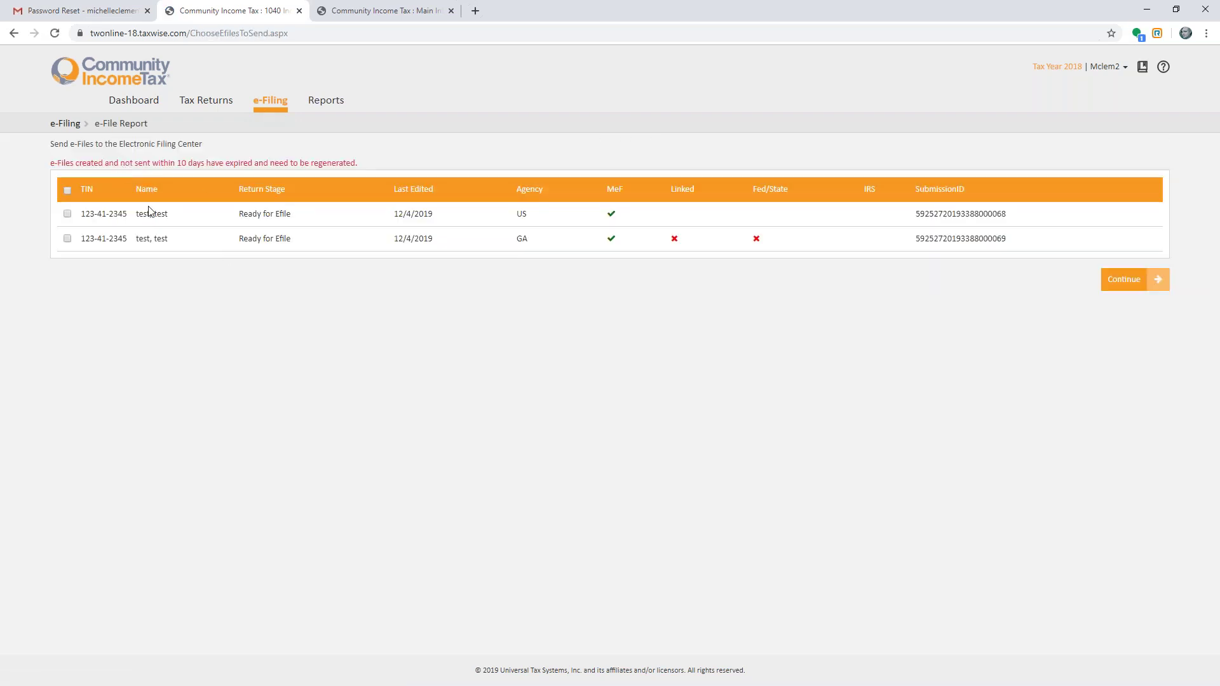
click(67, 191)
click(1111, 281)
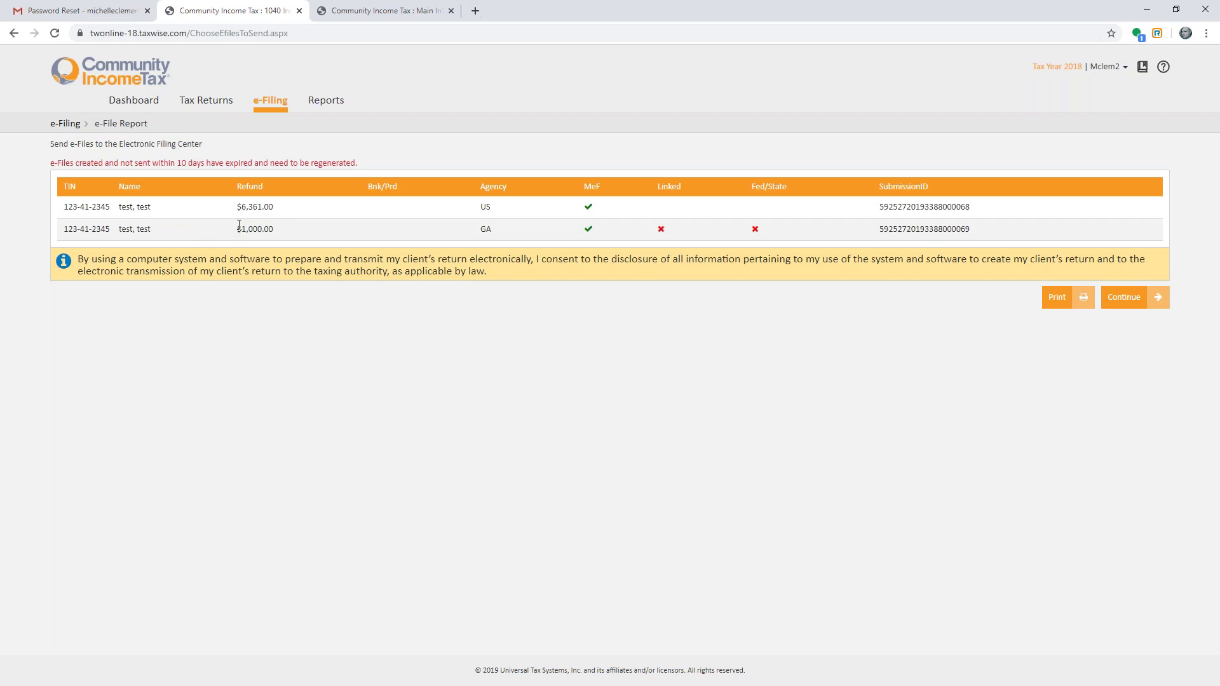
click(213, 106)
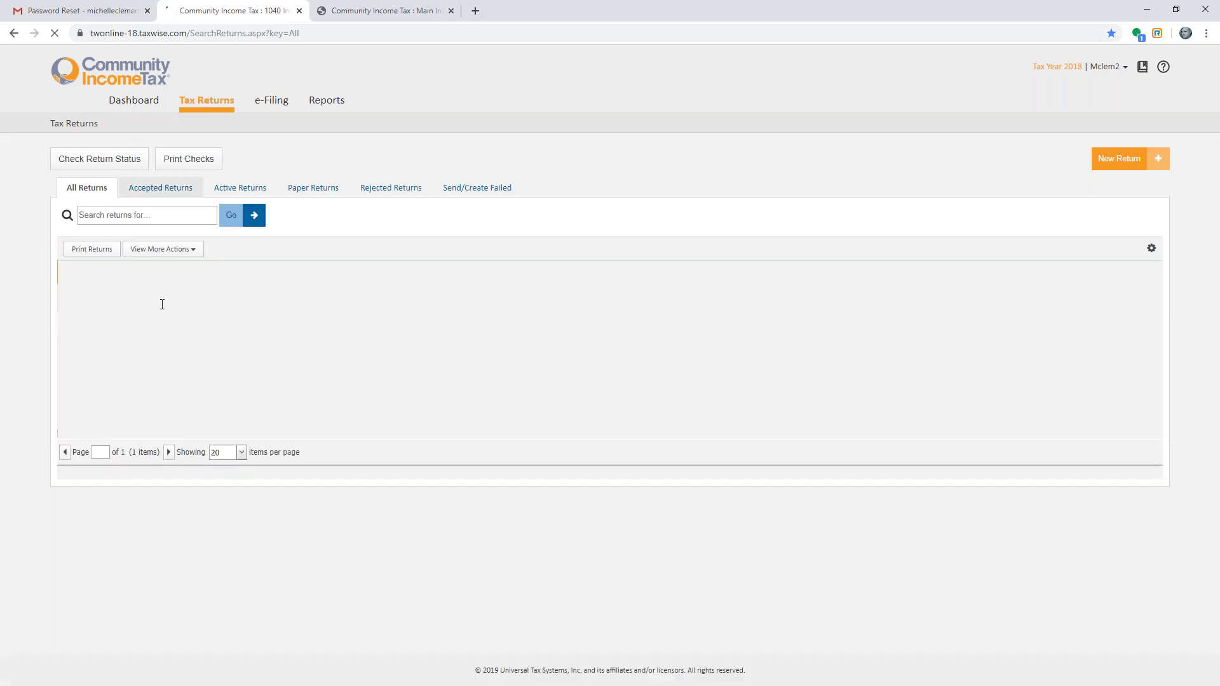
- Reopen the test return from the Tax Returns list
click(143, 333)
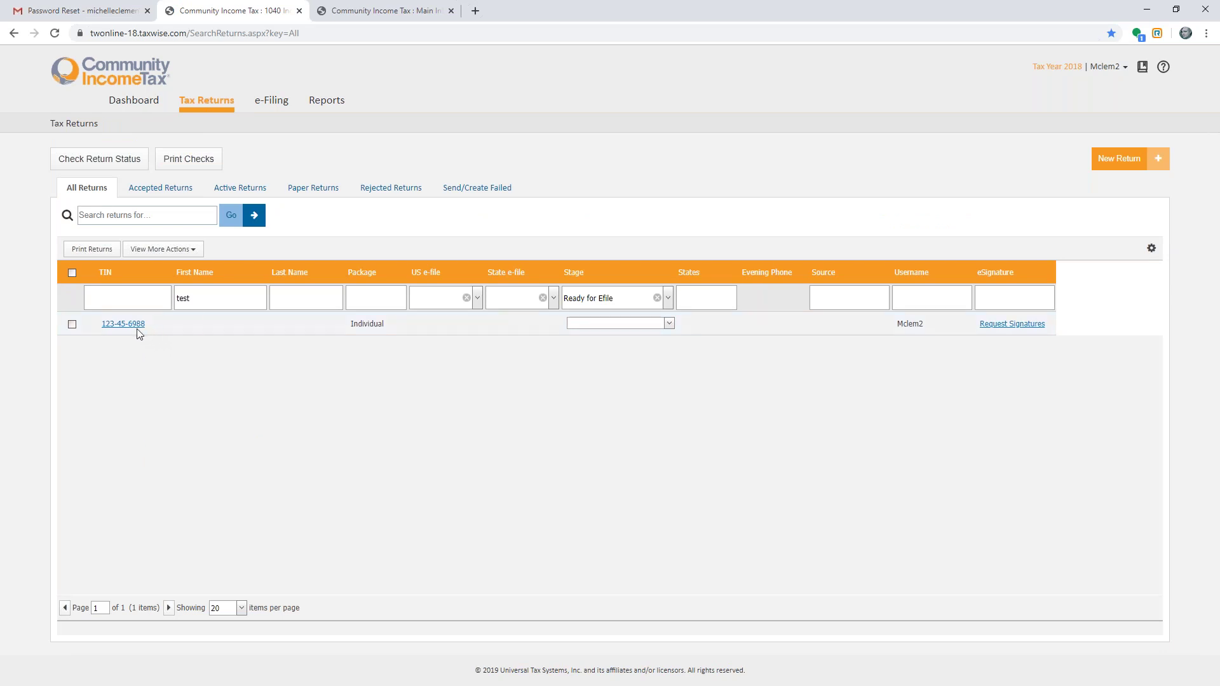
click(135, 328)
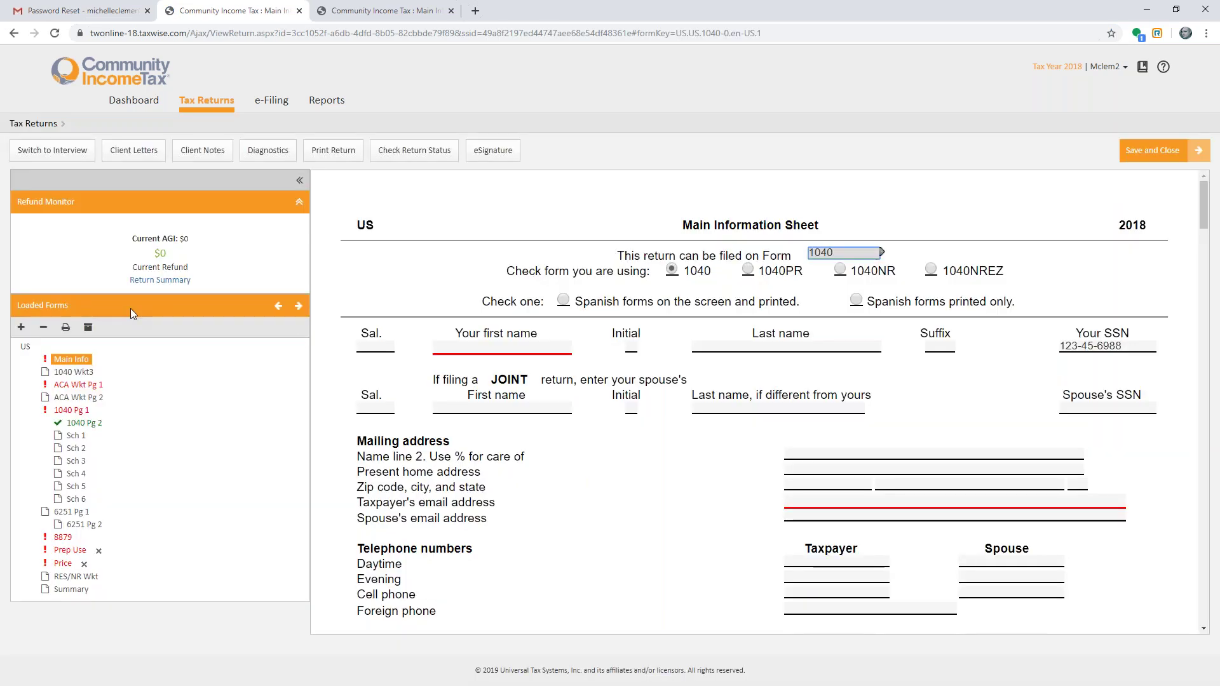
scroll(754, 402, down, 20)
scroll(542, 314, up, 10)
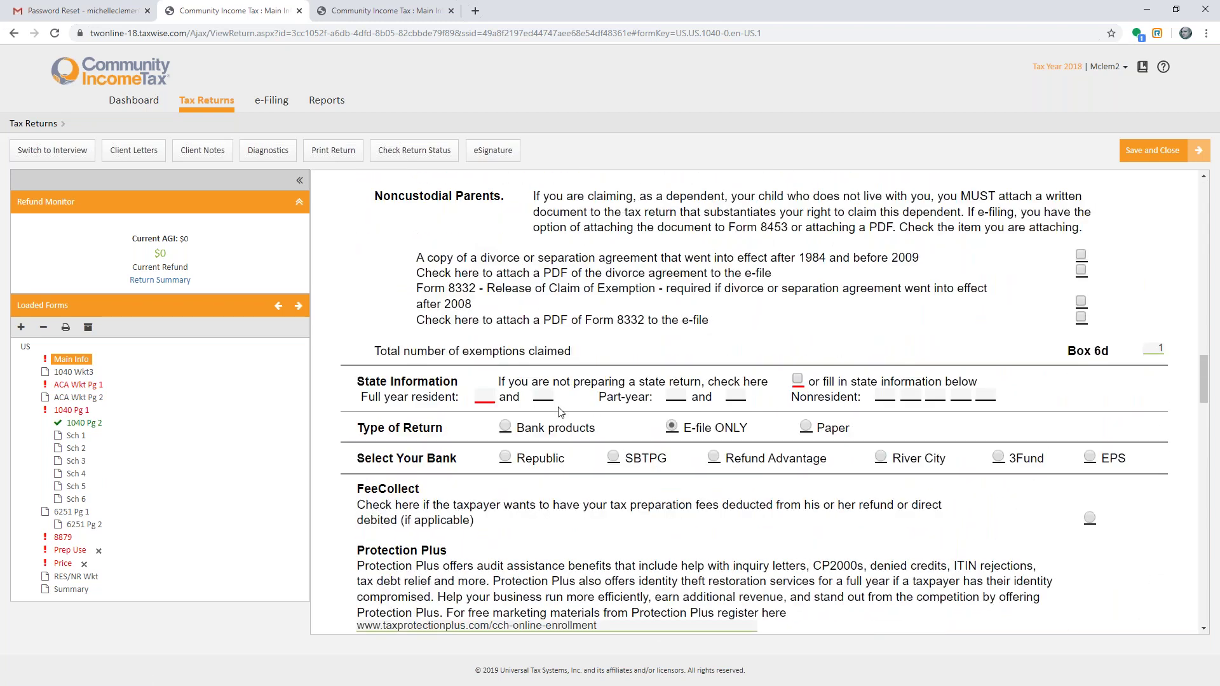
- Enter GA as the full-year resident state and go to GA 500 page 5
click(491, 395)
text(GA)
key(Tab)
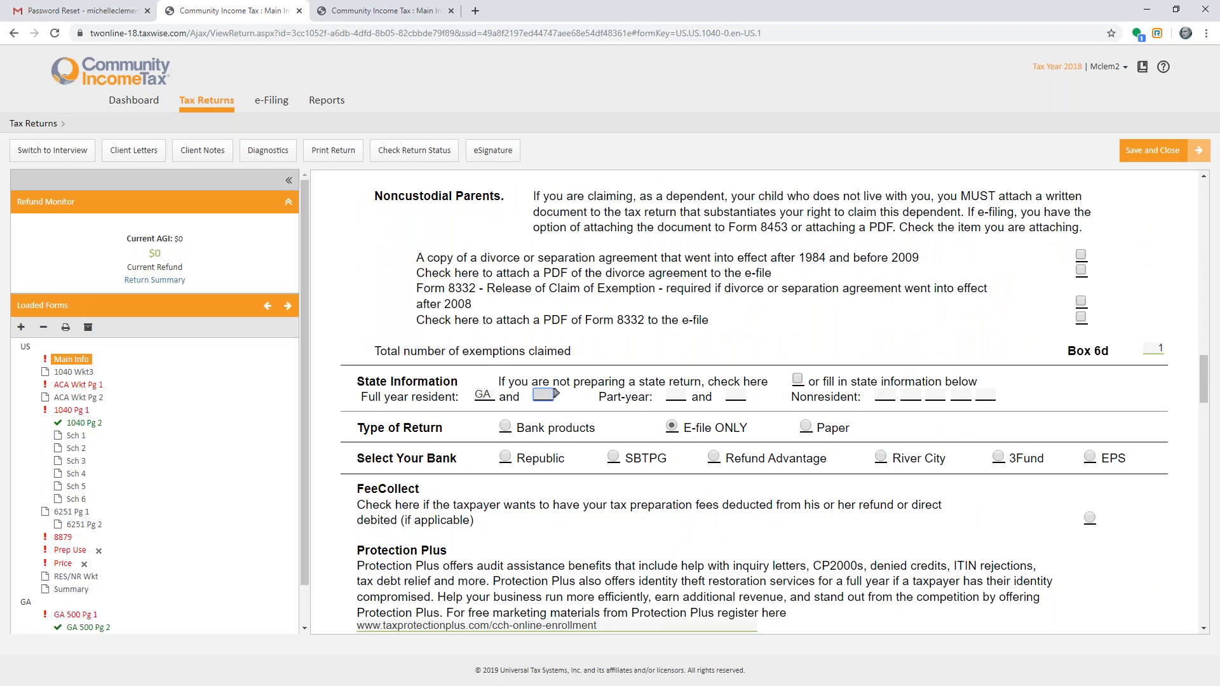
scroll(235, 542, down, 1)
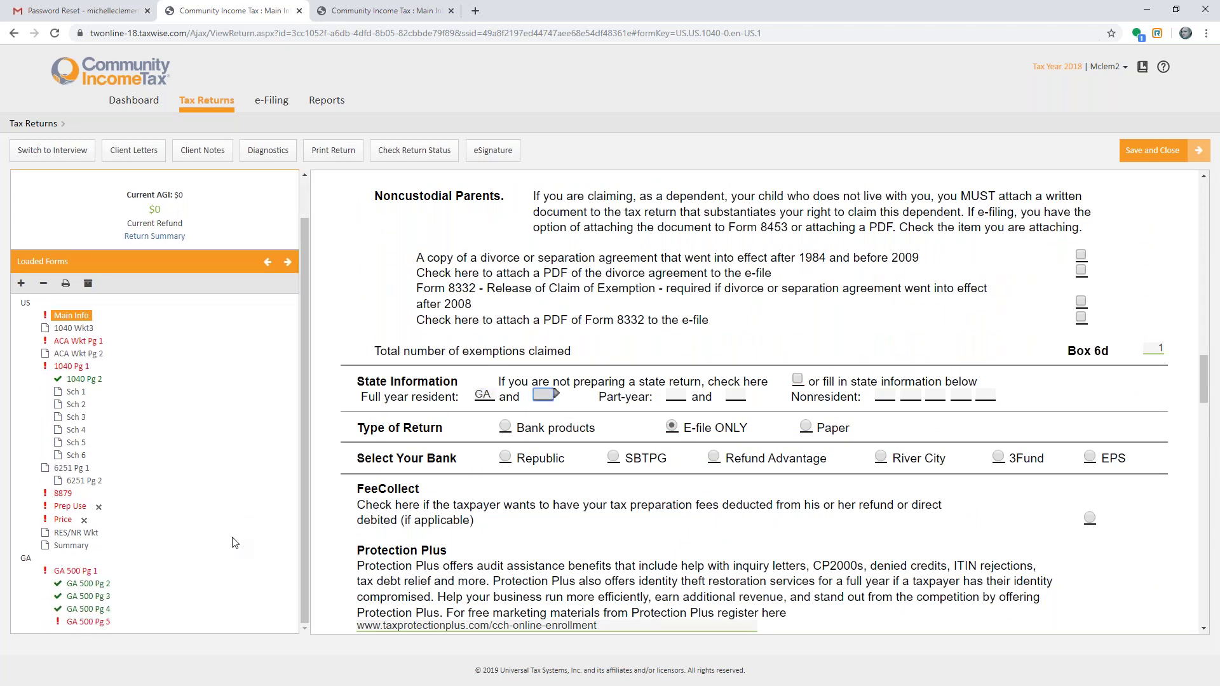
click(97, 622)
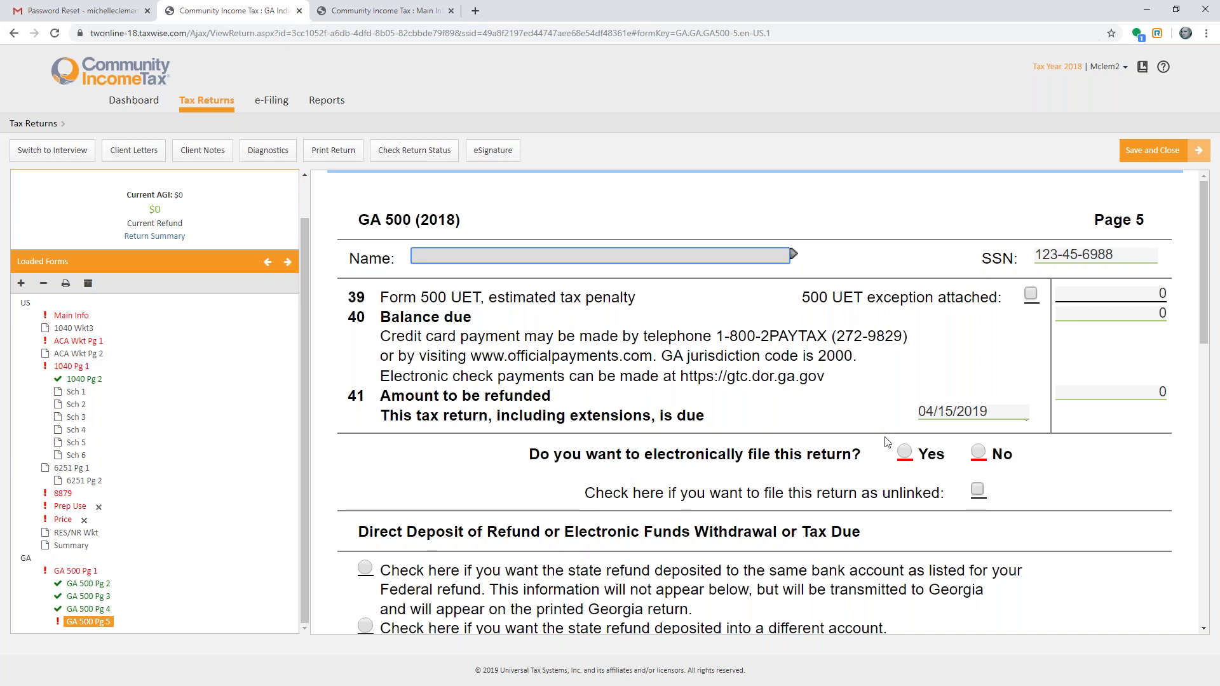
- Set Georgia electronic filing to Yes and tick 'file this return as unlinked' on GA 500 page 5
click(904, 451)
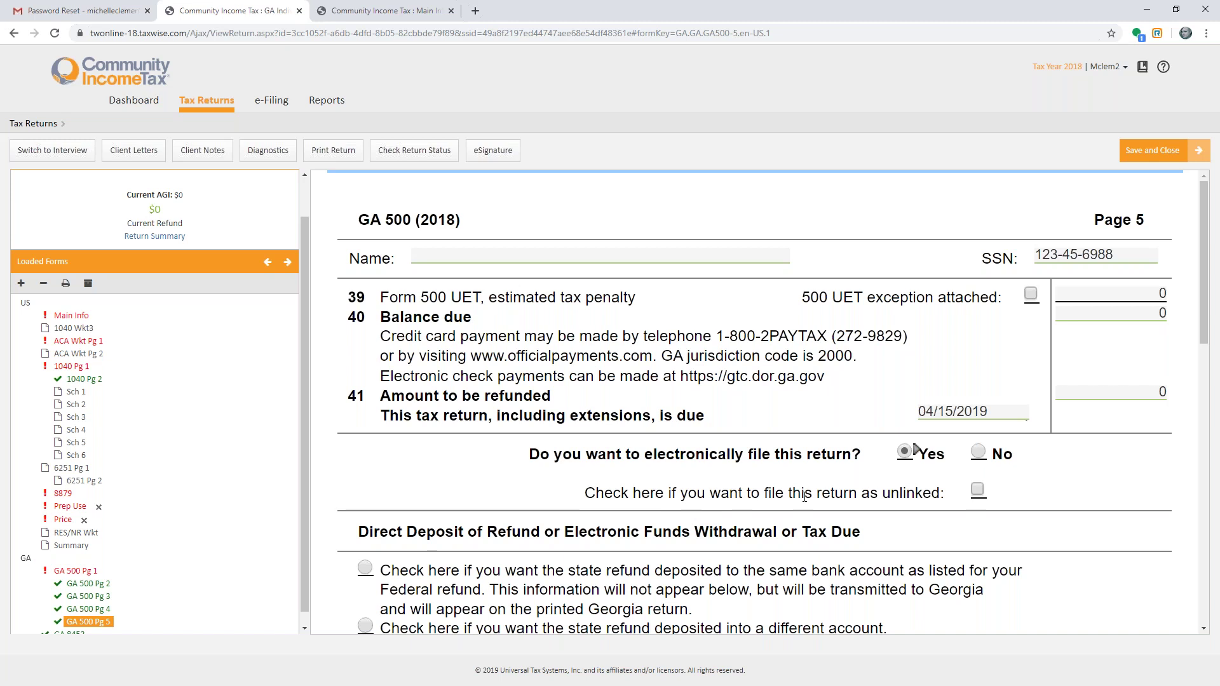
click(978, 490)
- Import ecard.pdf from the Desktop into the Vault, confirm the success message, and close the Vault
click(89, 284)
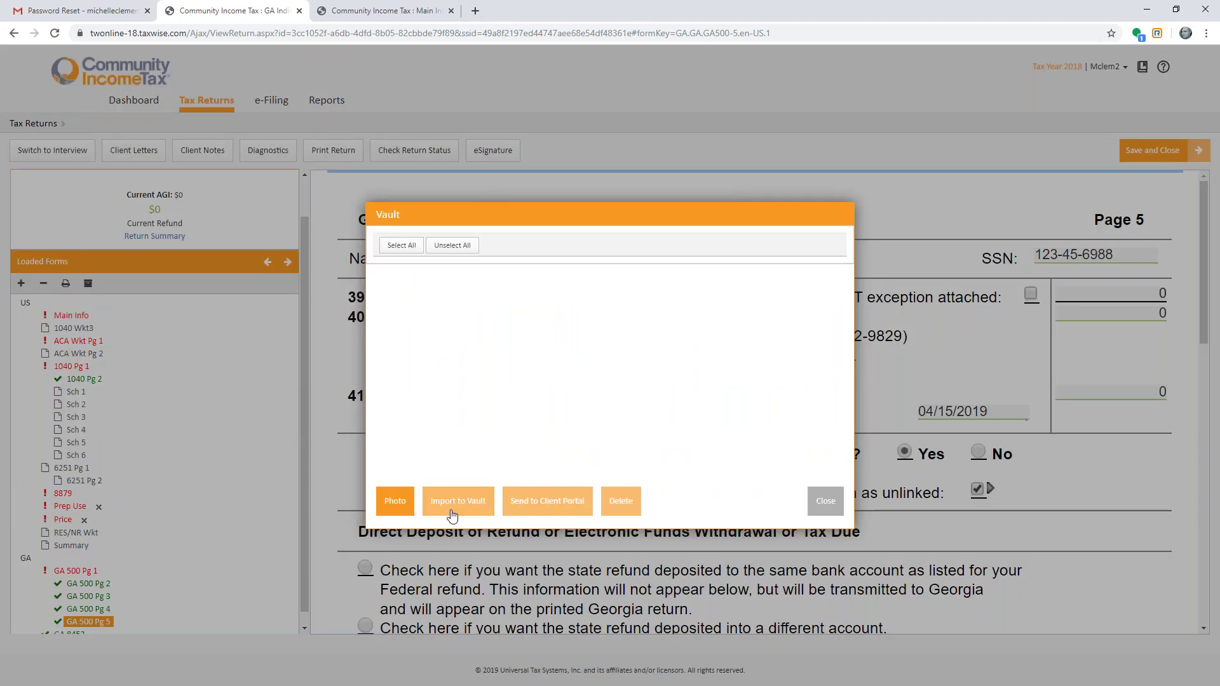
click(452, 509)
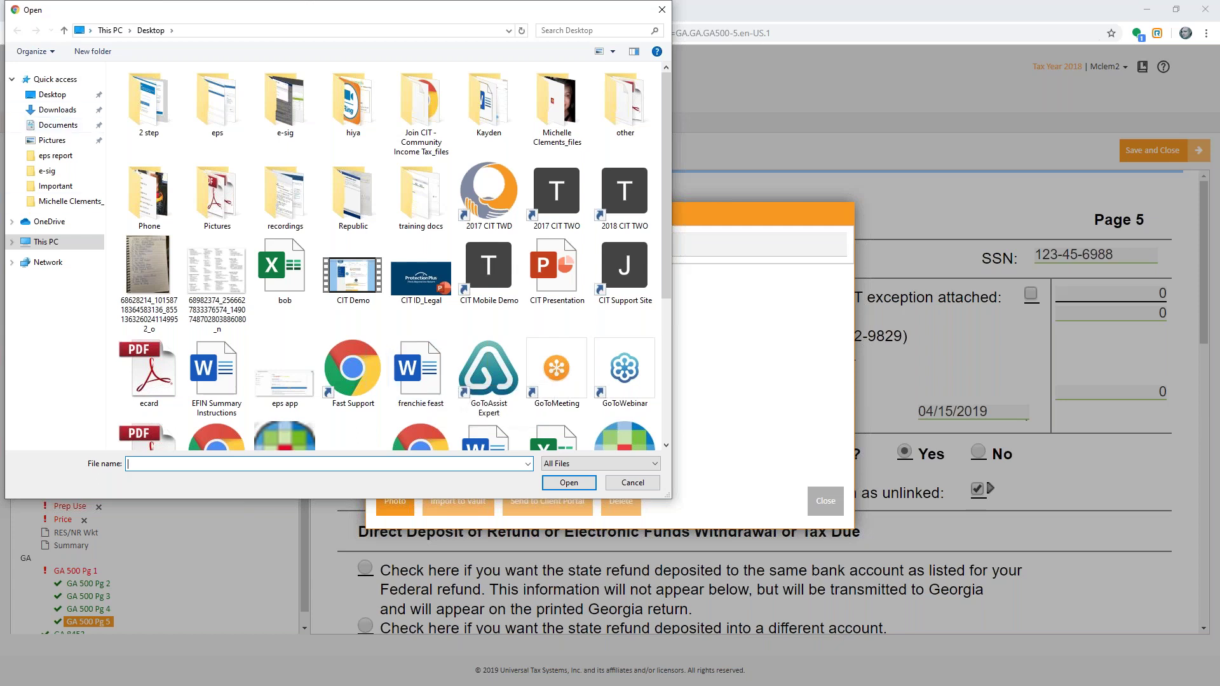
click(139, 368)
double_click(140, 369)
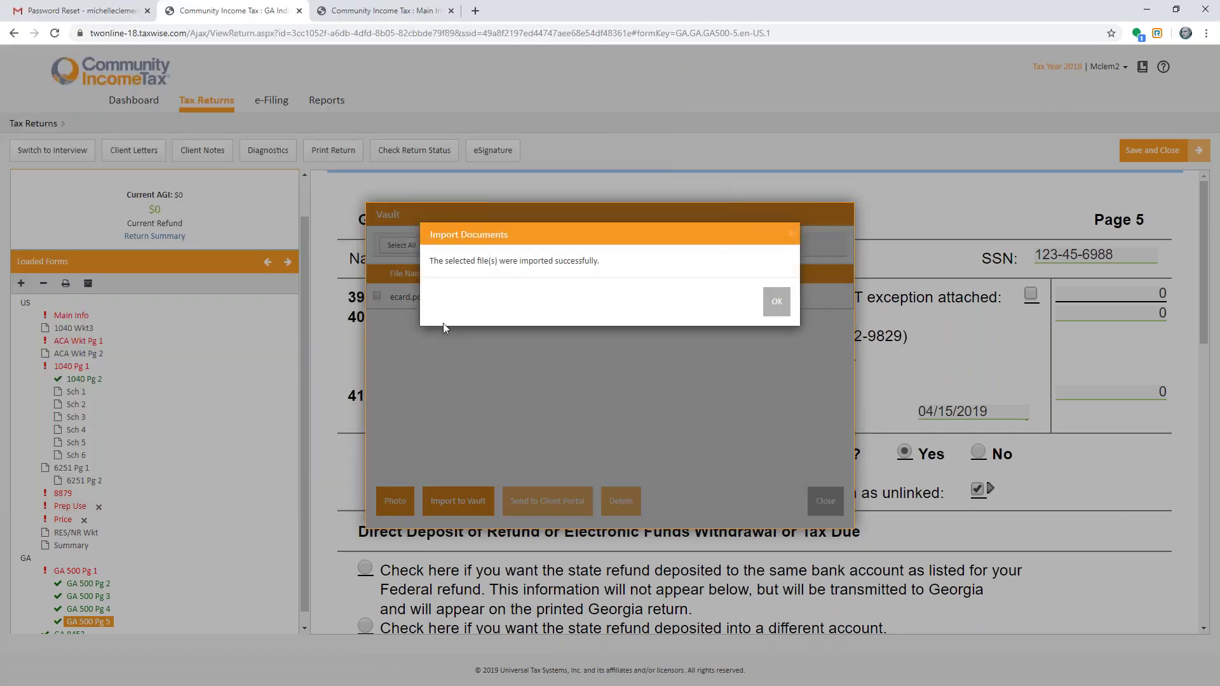
click(775, 301)
click(825, 500)
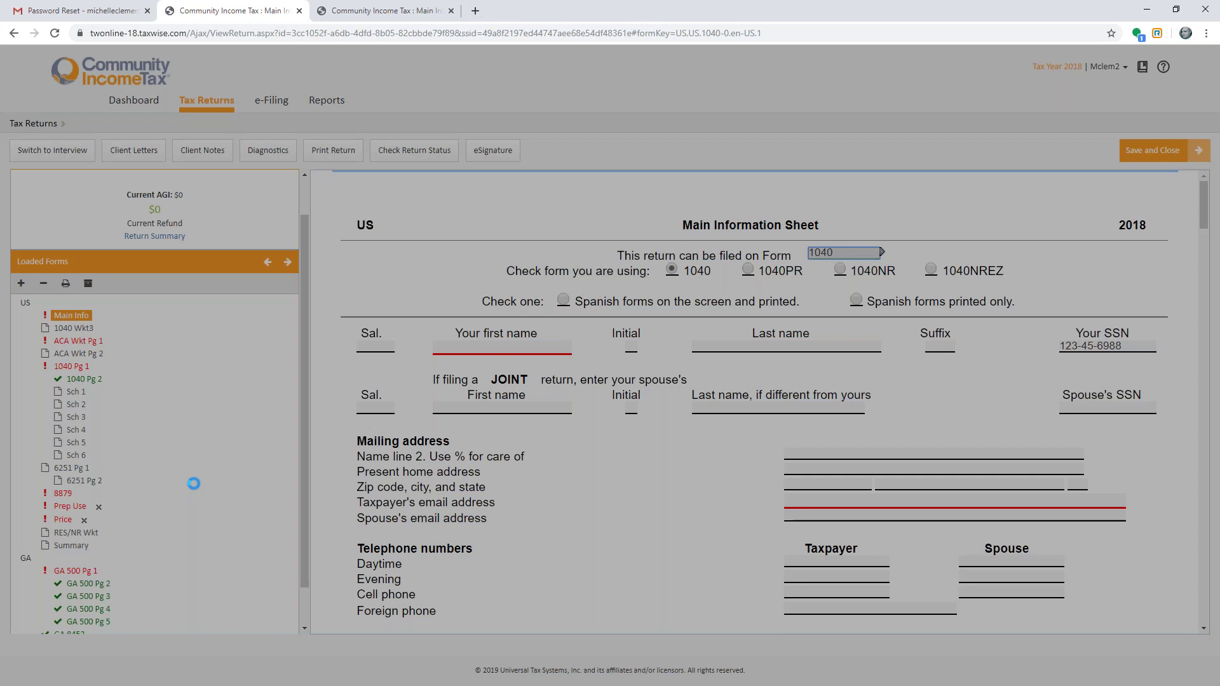
- Open the attached ecard.pdf under Documents, then return to the return and save and close it
scroll(194, 483, down, 1)
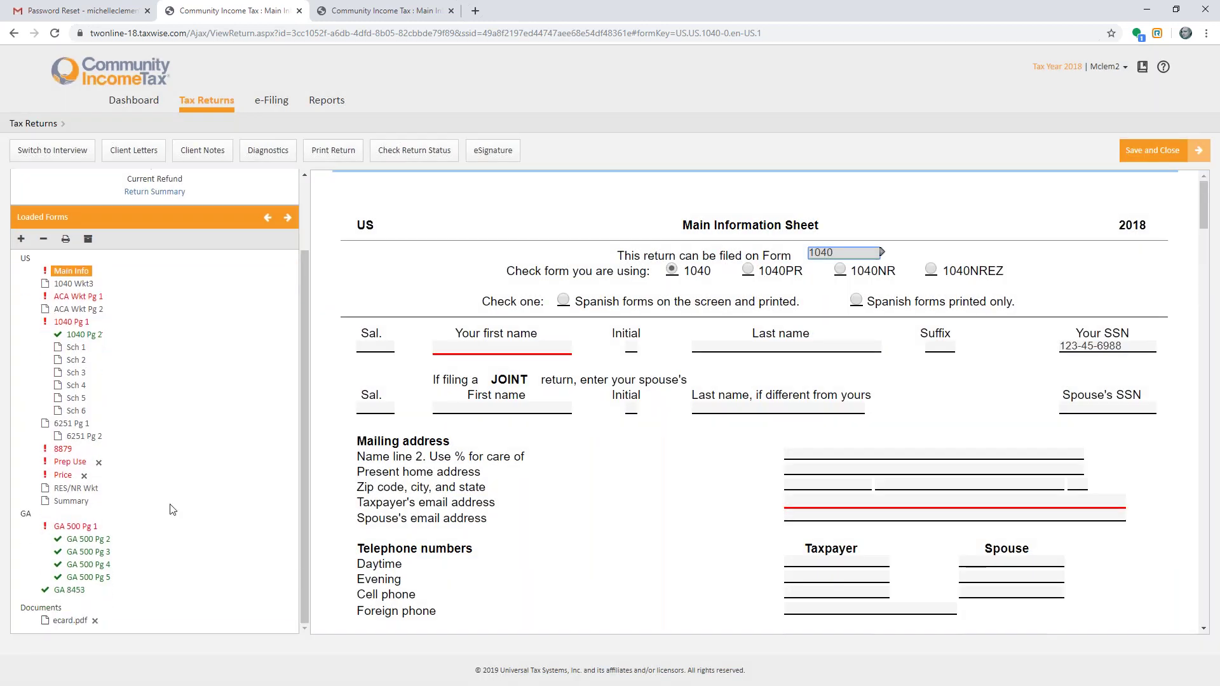
click(80, 622)
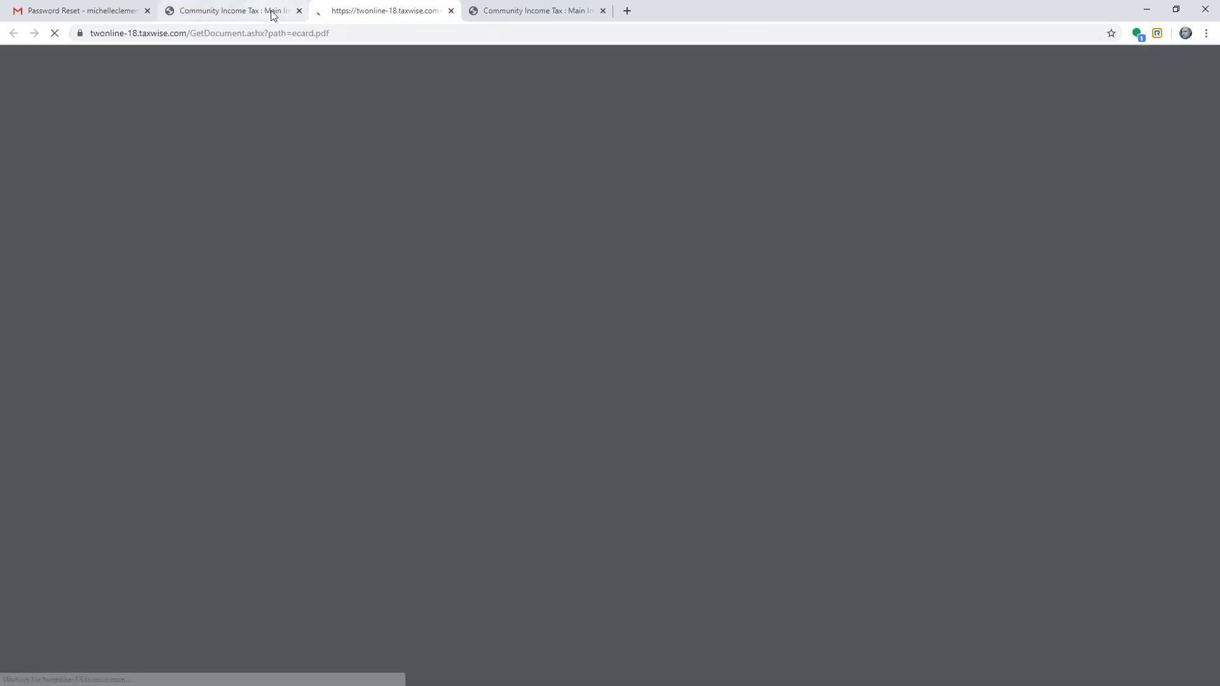
click(272, 14)
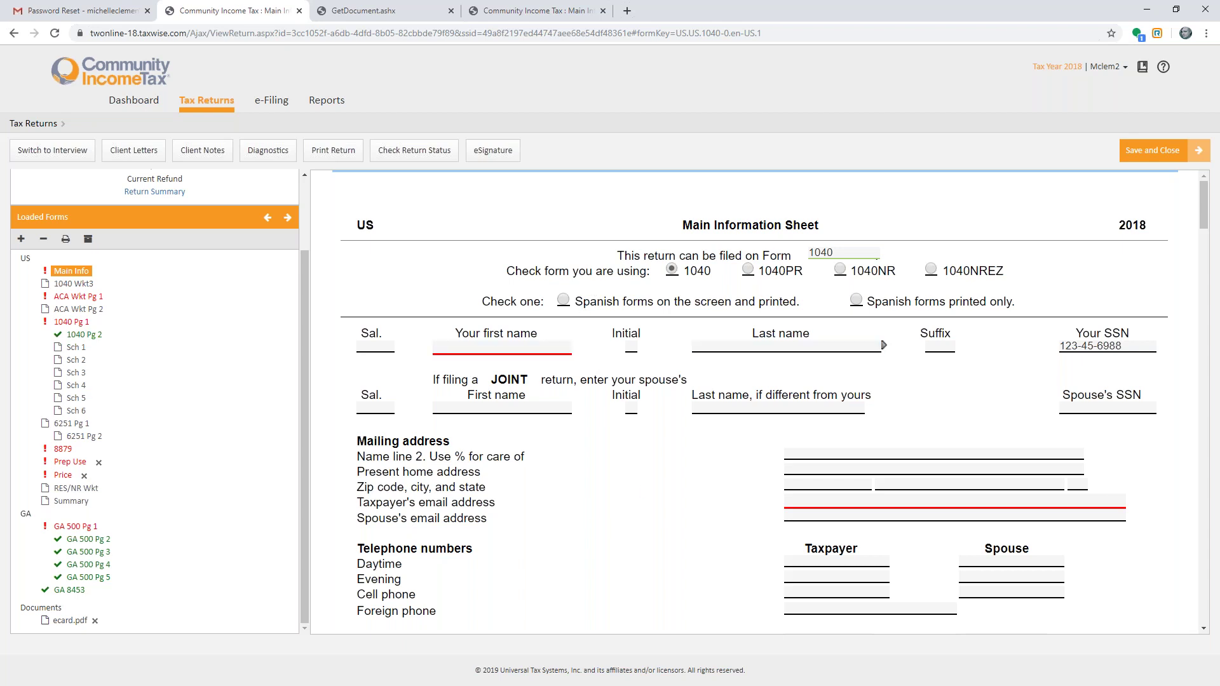
click(1140, 159)
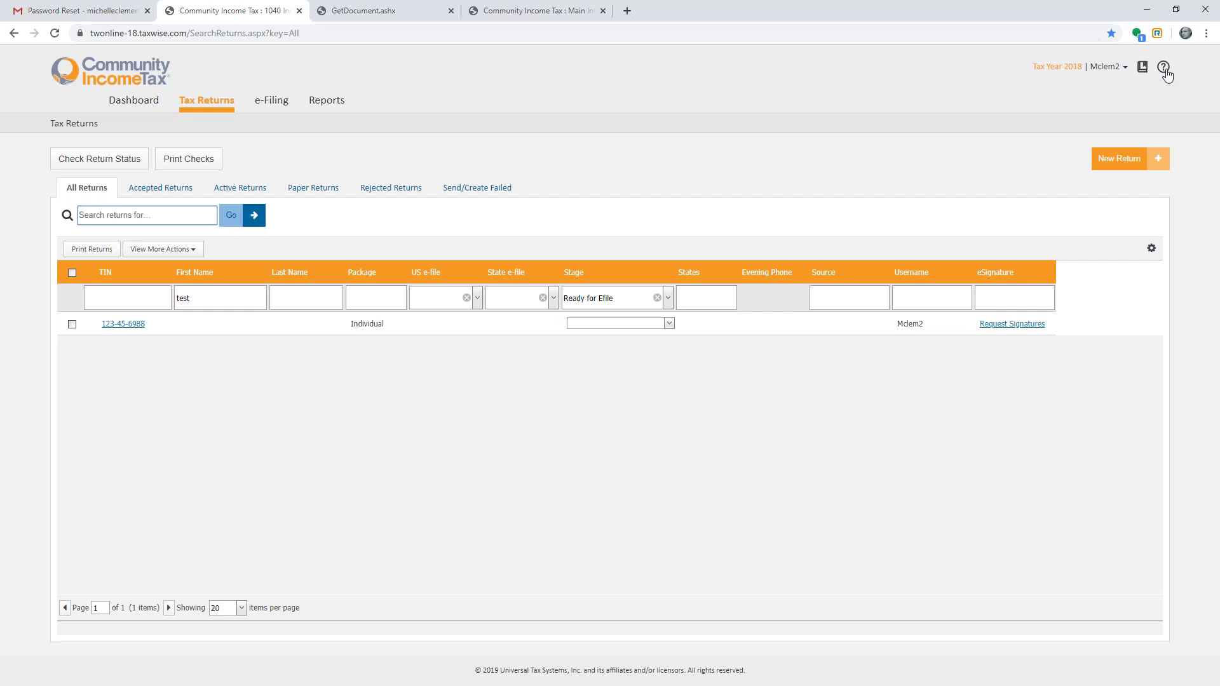
- Search Program Help for SHORTCUT, read the Keyboard Shortcuts topic, then return to the Tax Returns list
click(1166, 72)
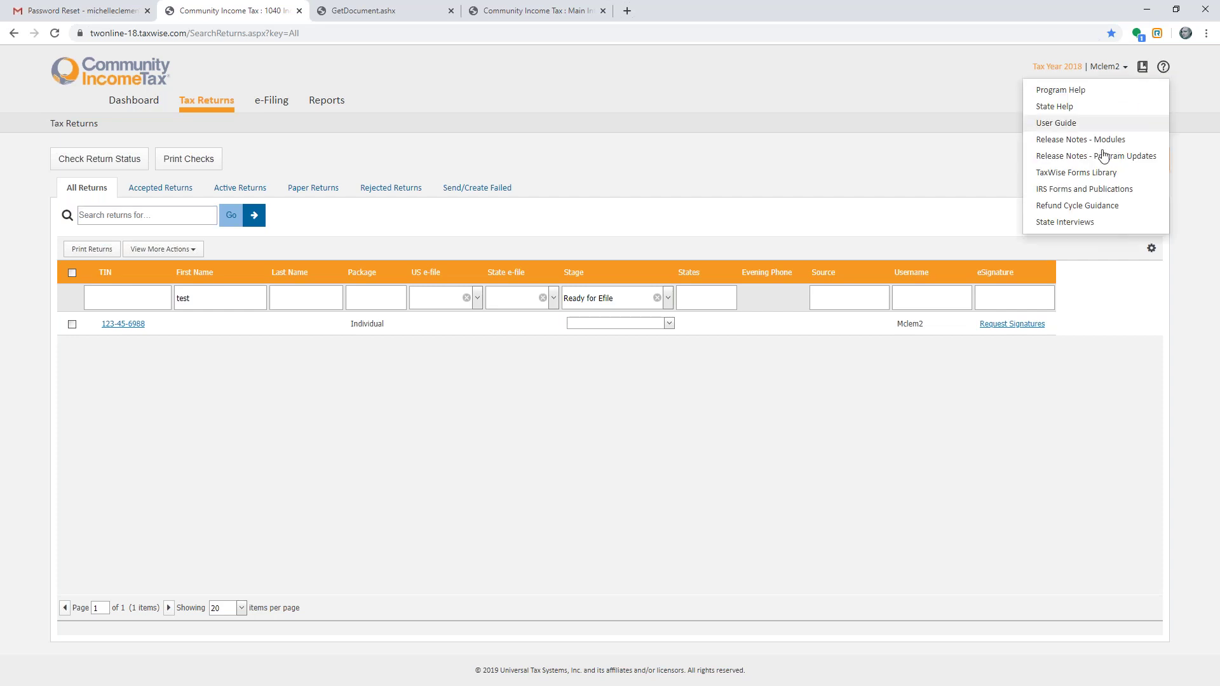
click(1070, 91)
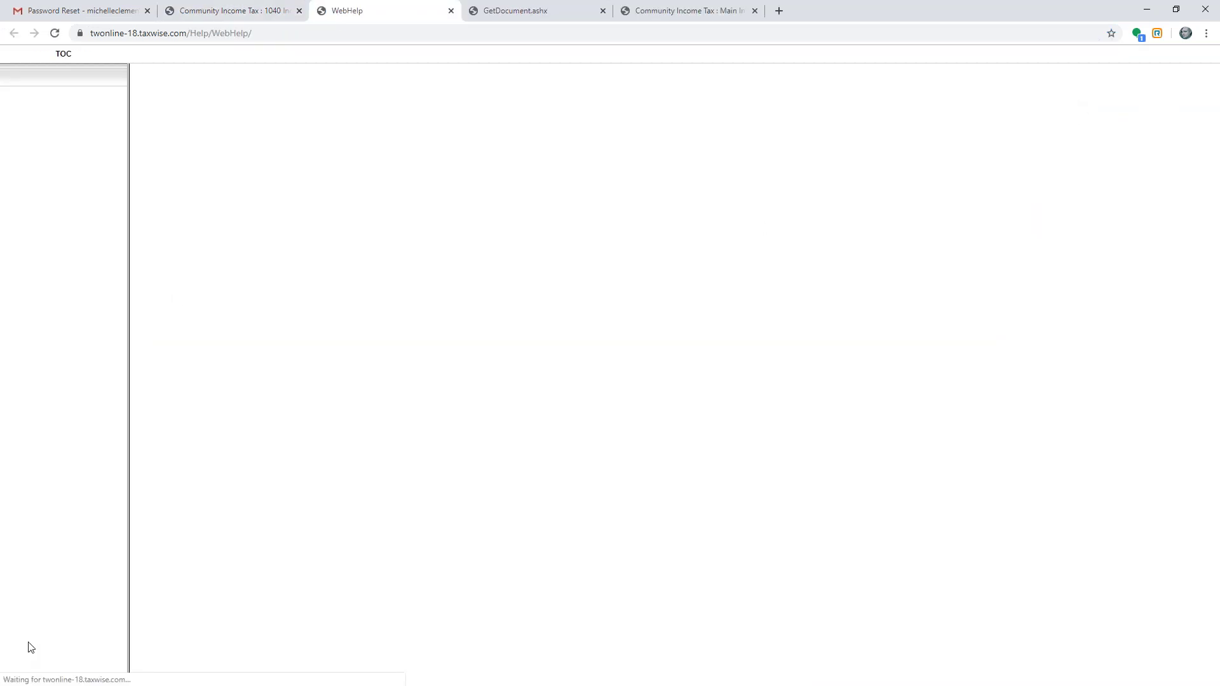
click(53, 643)
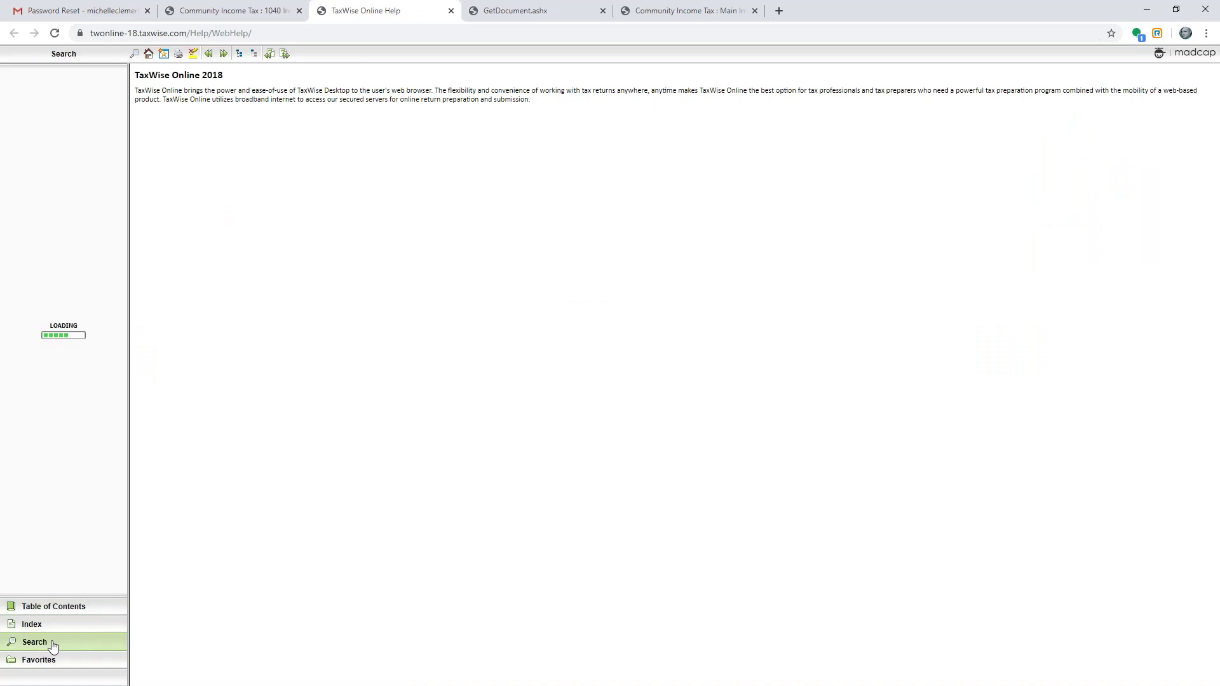
click(39, 78)
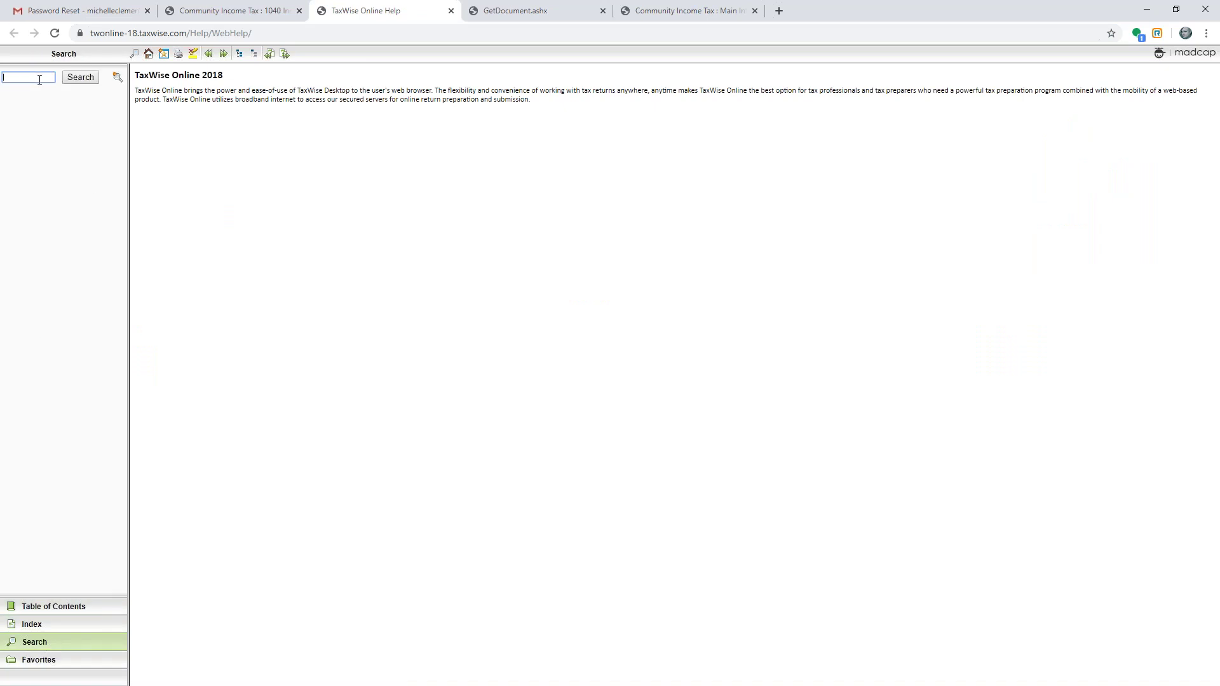
text(SHORTCUT)
key(Return)
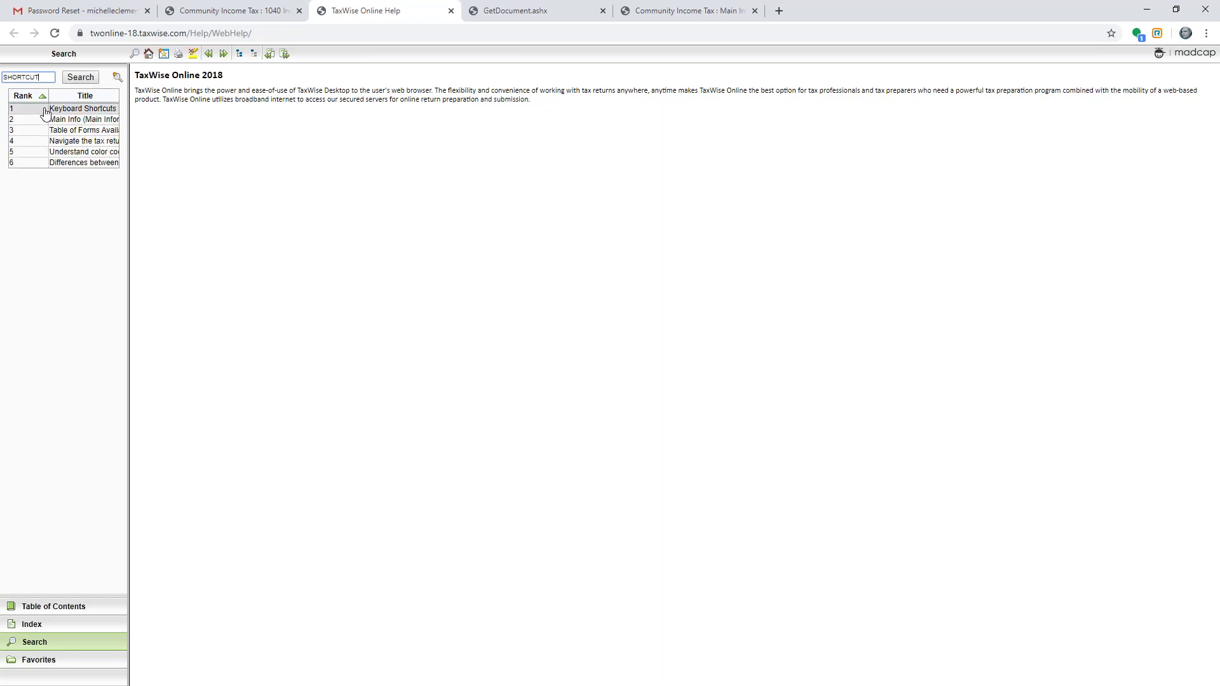
click(56, 109)
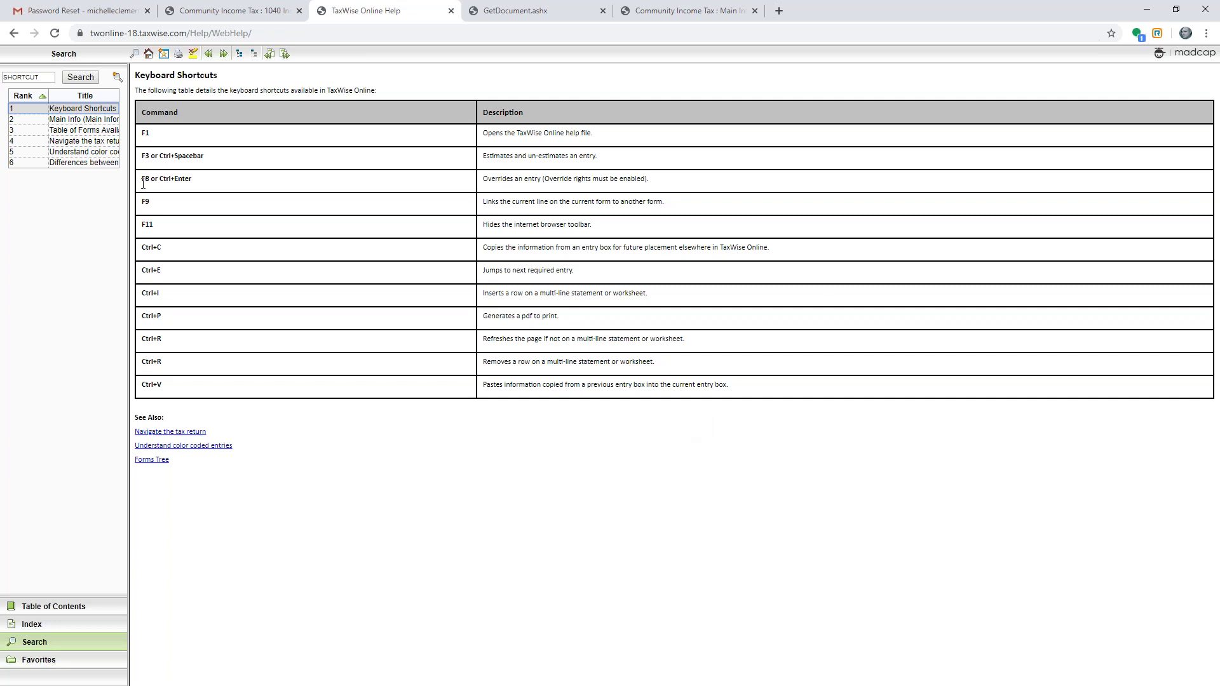
click(251, 10)
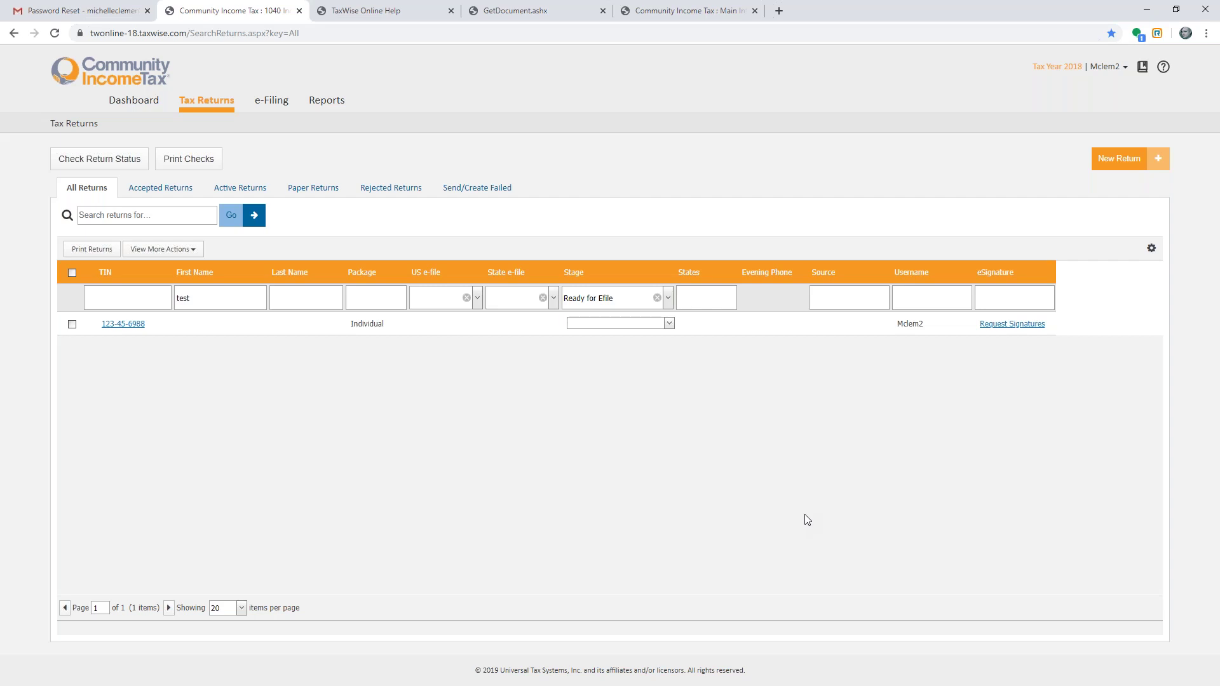
- Minimize the Chrome window to reveal the Windows desktop
click(1147, 10)
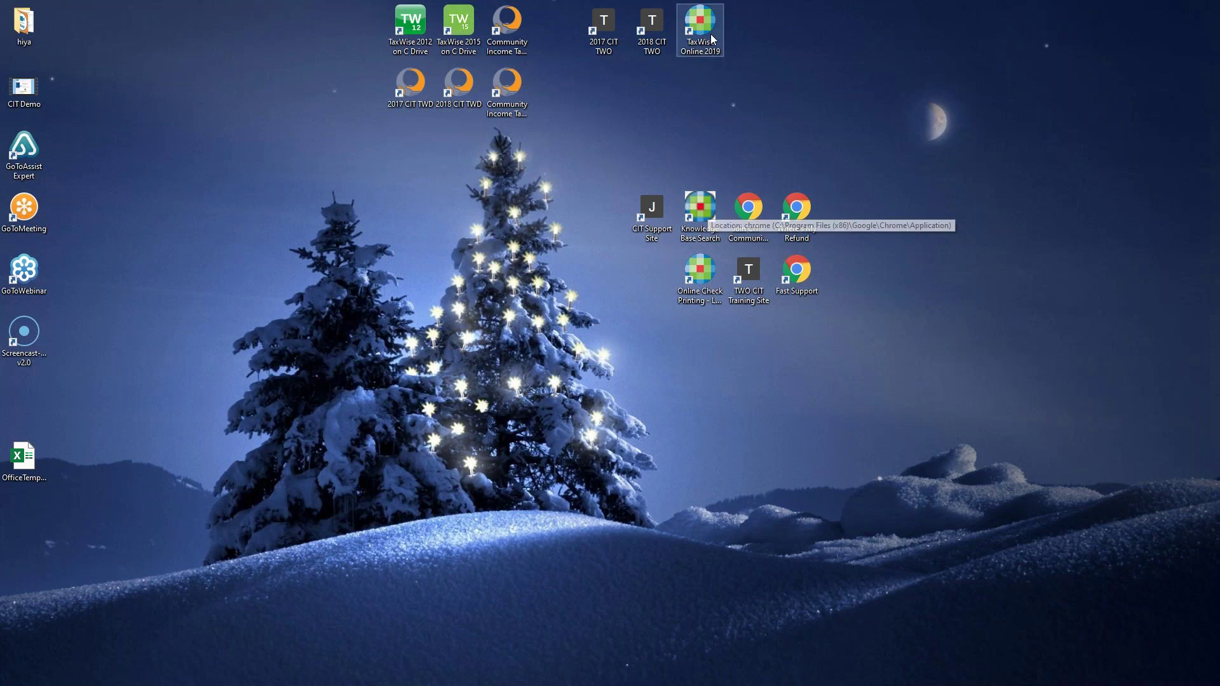
- Maximize the Knowledge Base window and search it for 'prior year download'
drag(146, 62, 782, 50)
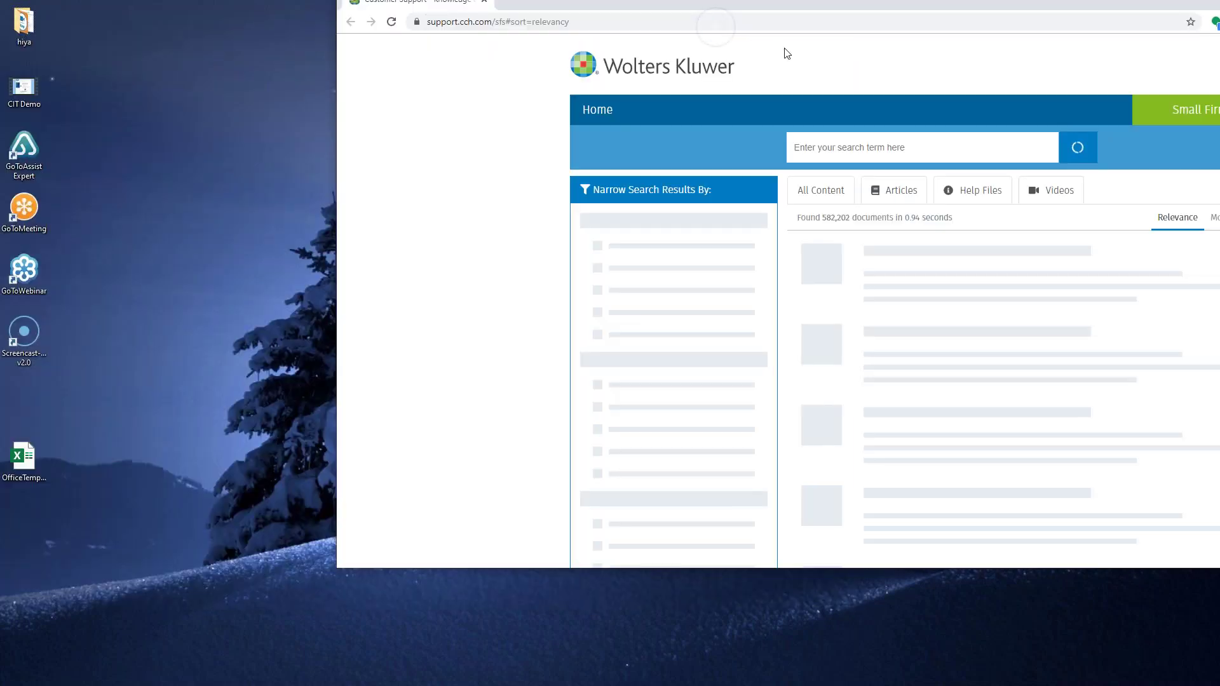
double_click(783, 50)
click(559, 164)
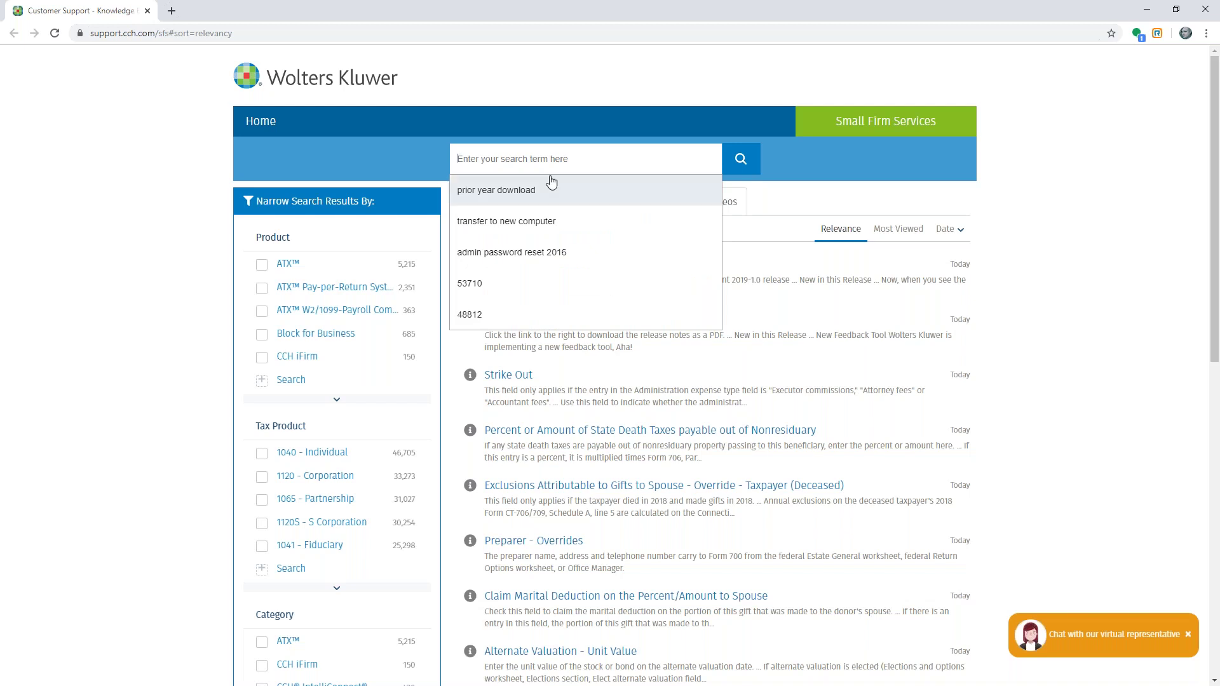
click(539, 201)
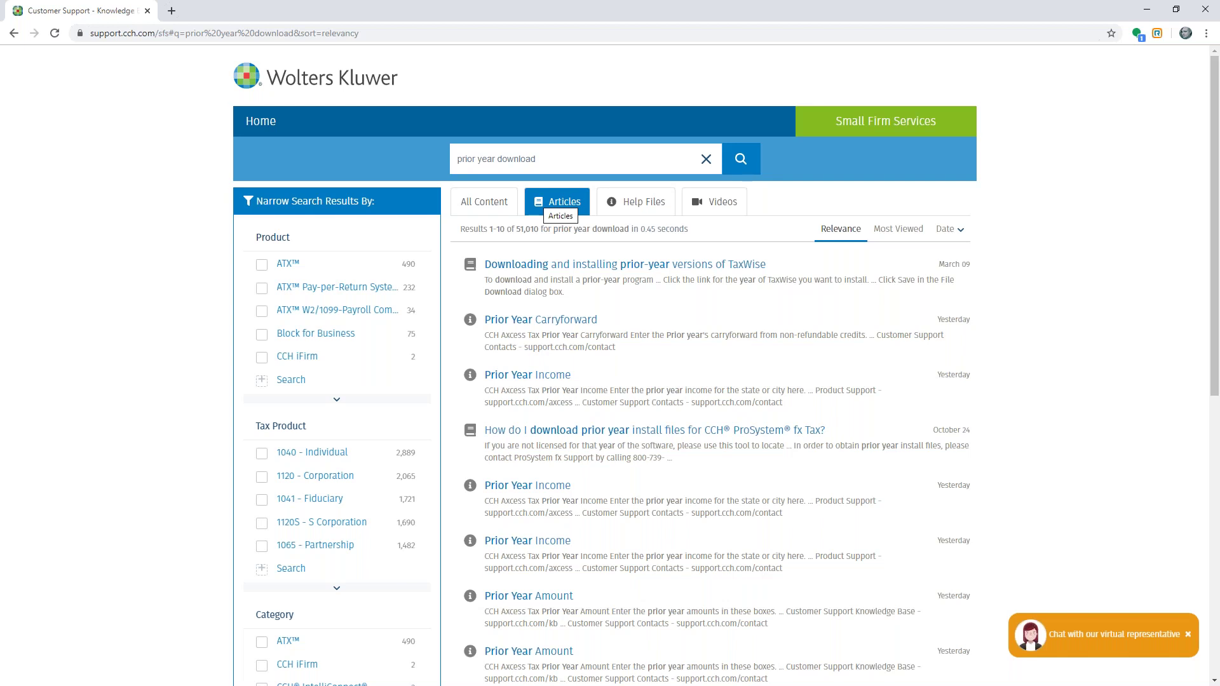
click(1149, 11)
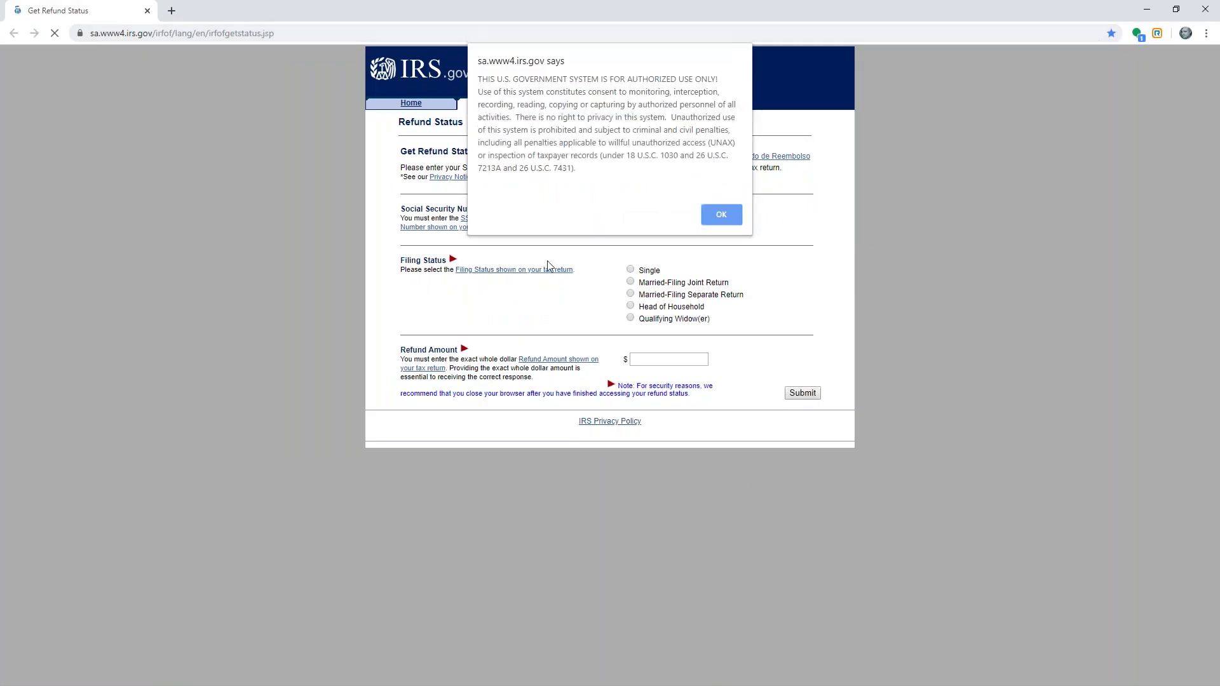
click(1203, 10)
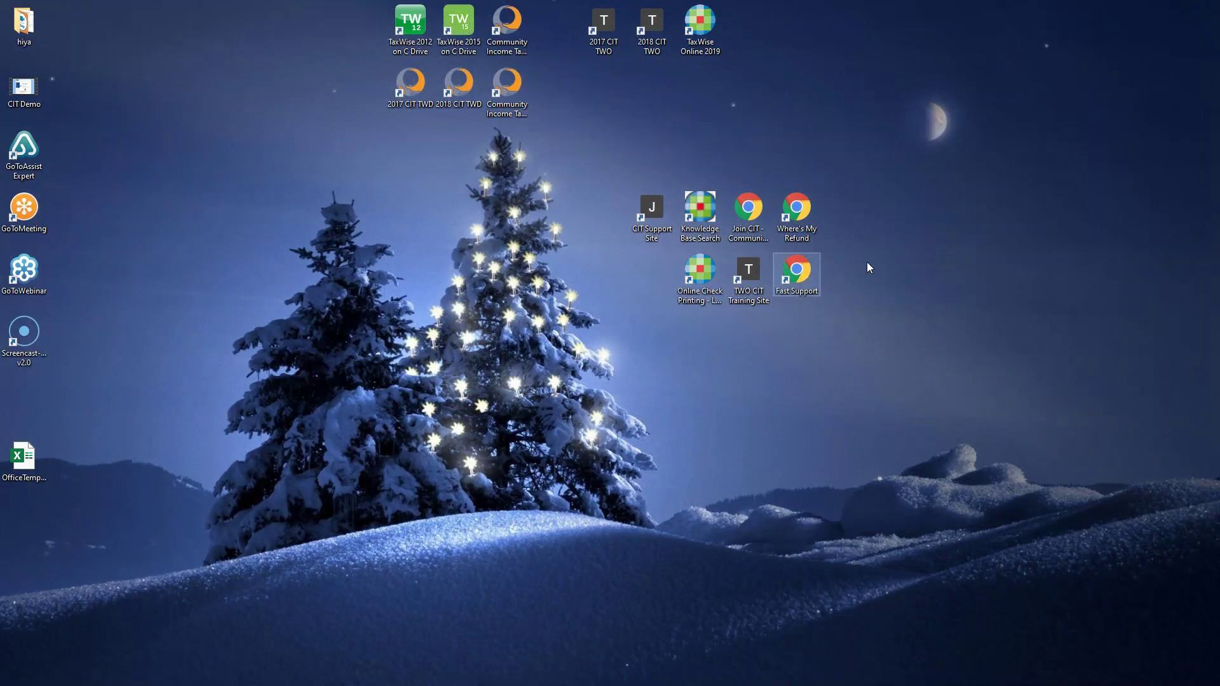
key(alt+Tab)
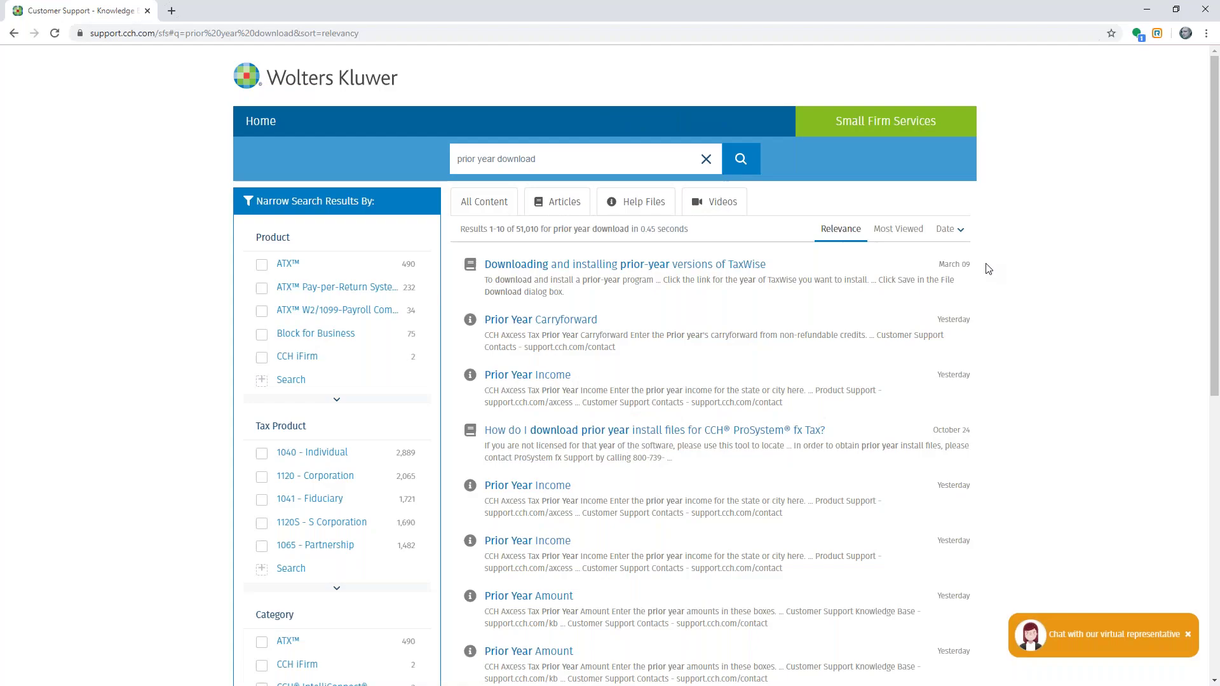
- Close the Knowledge Base Chrome window
click(1214, 10)
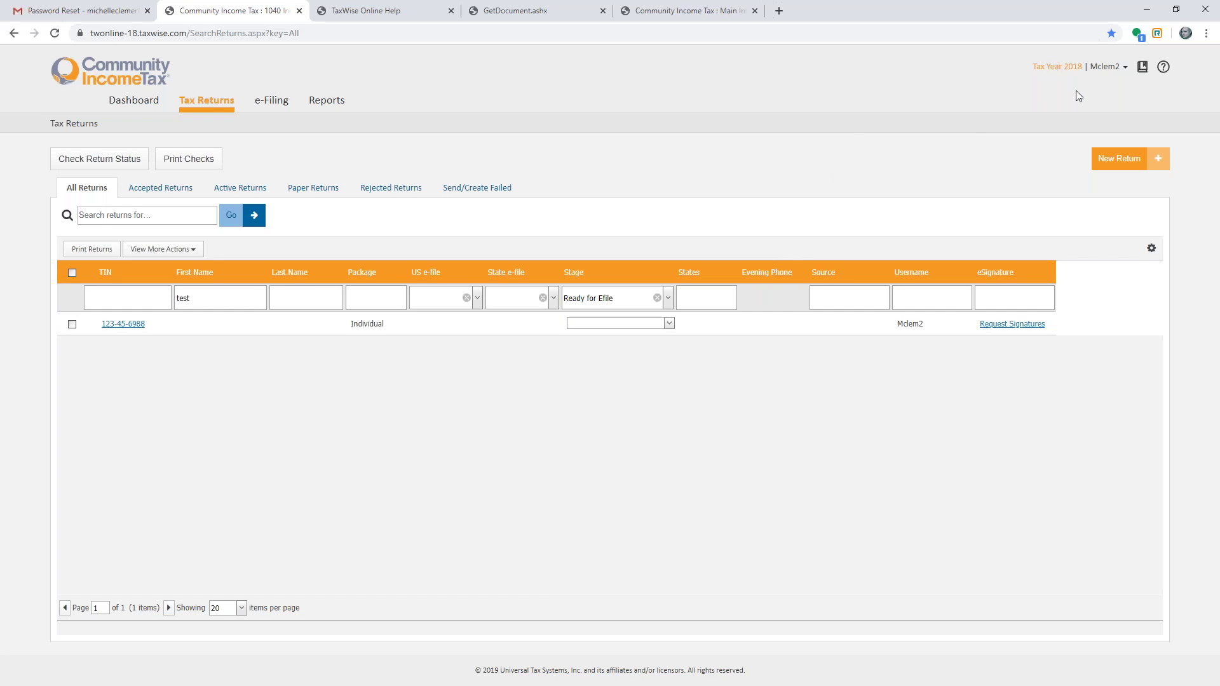
click(1209, 35)
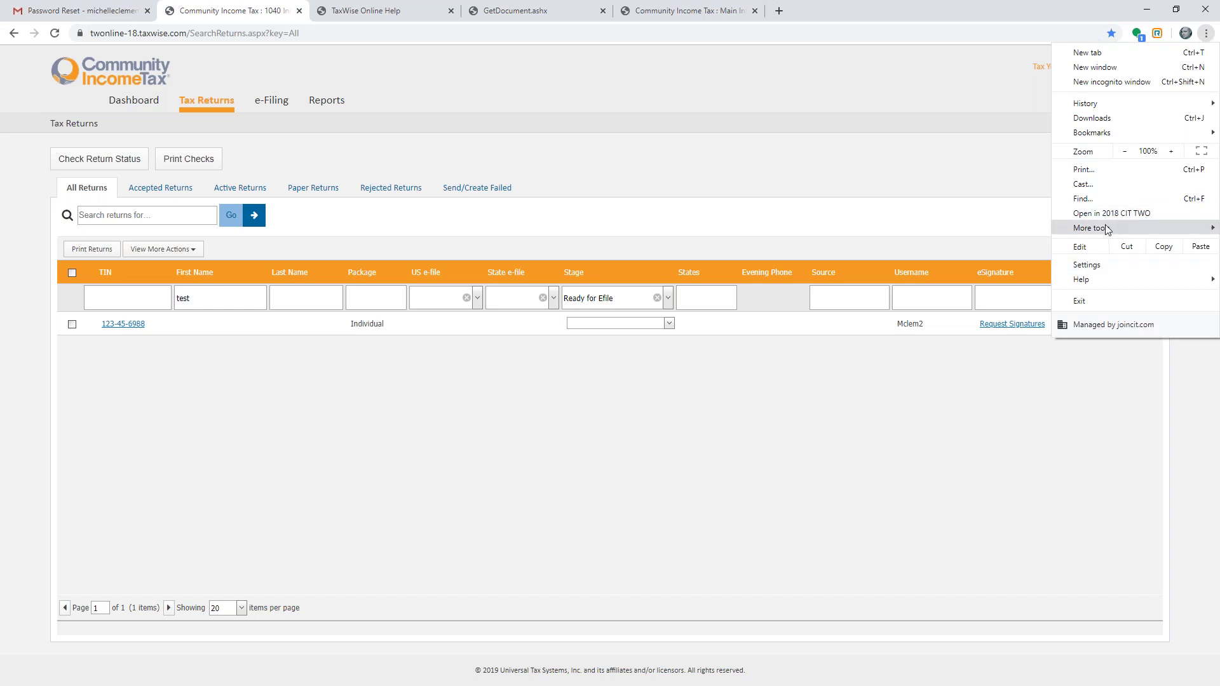
mouse_move(1107, 228)
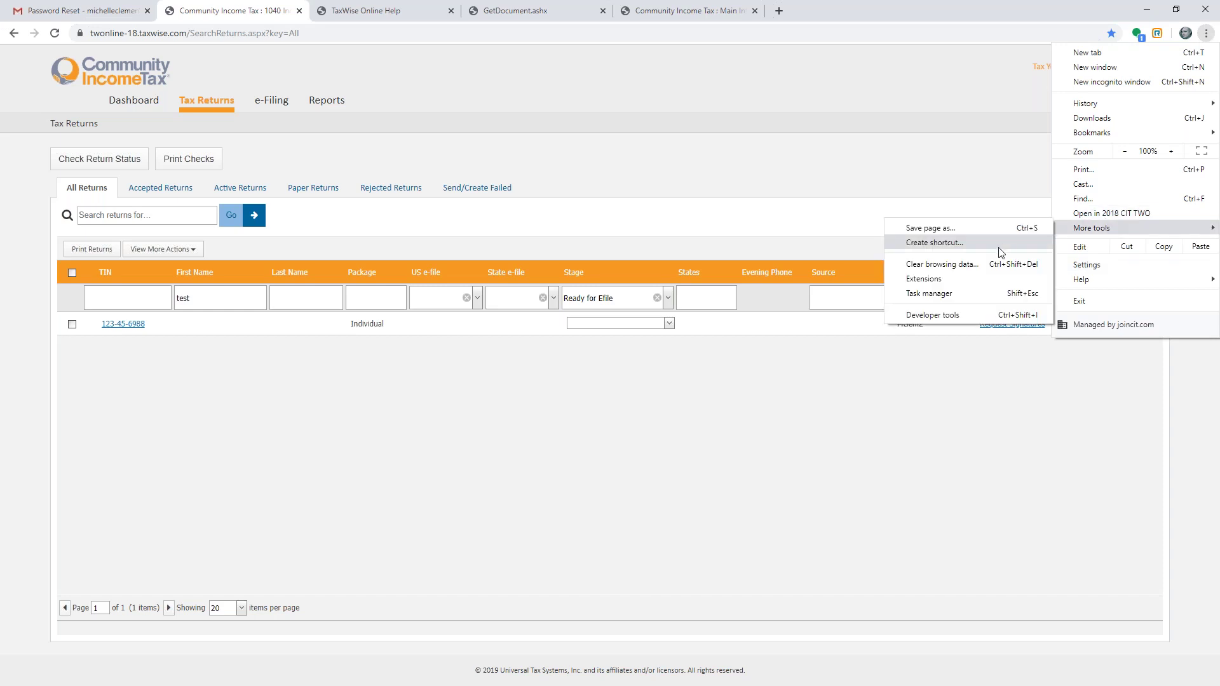
click(1008, 157)
click(1151, 9)
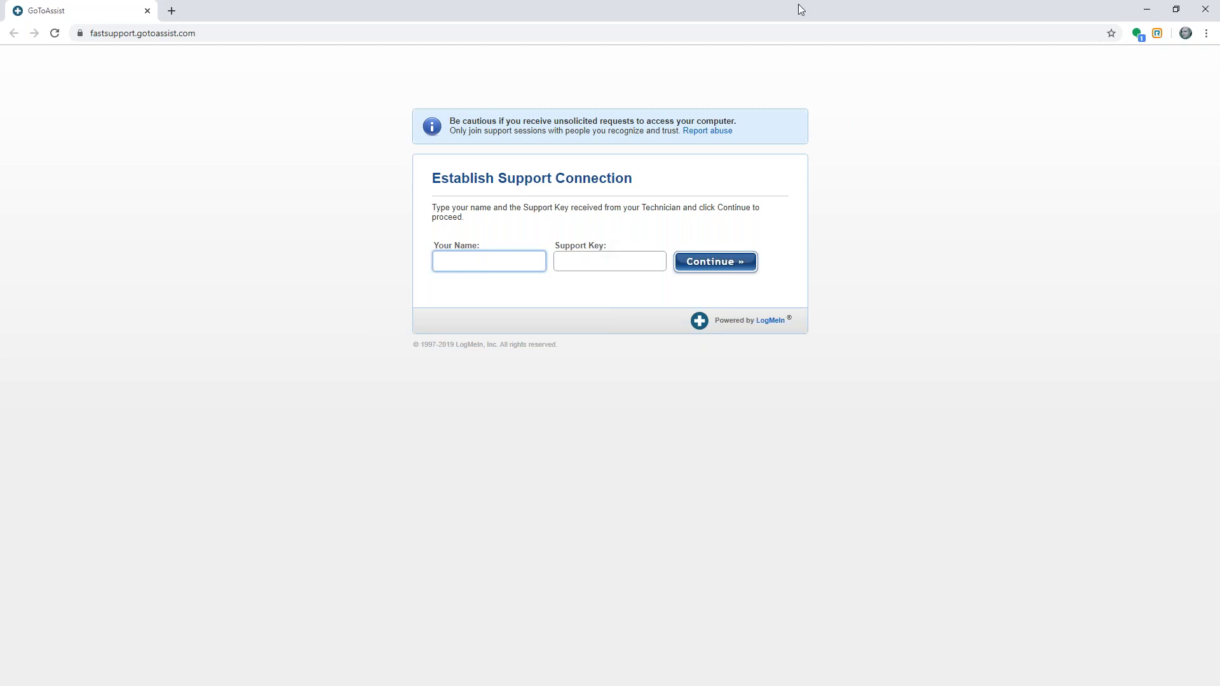
click(1195, 9)
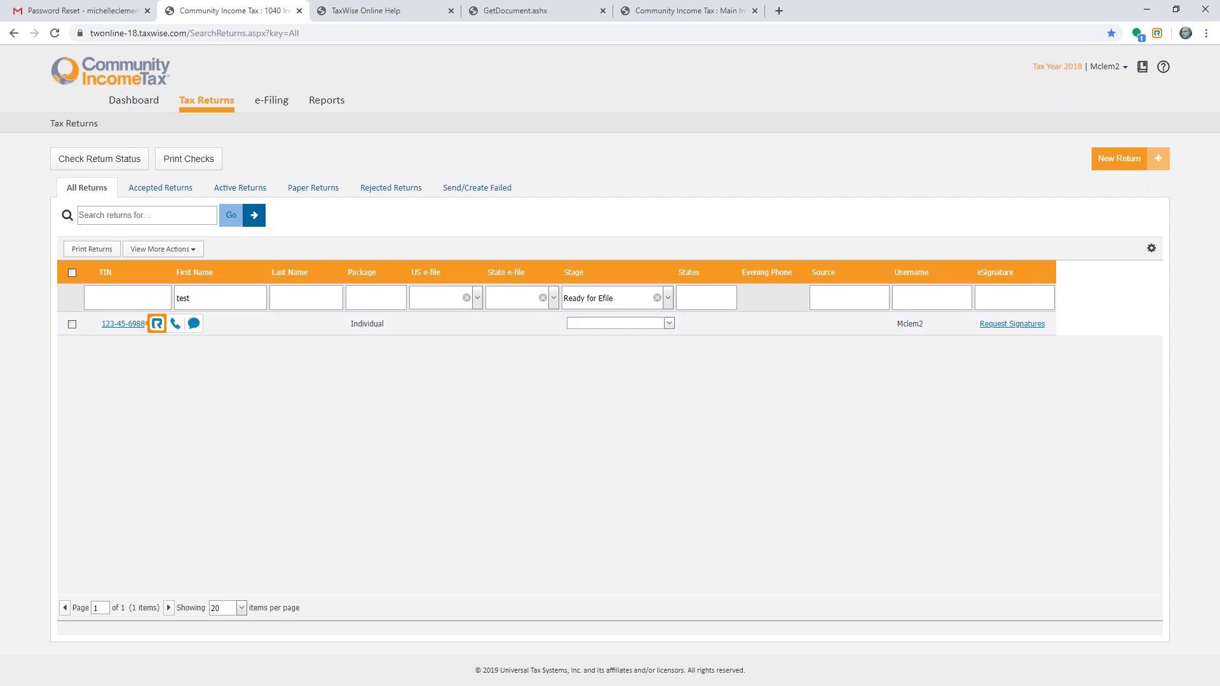
- Open the test return at Form 1040 page 2 and bring up help with F1
click(127, 326)
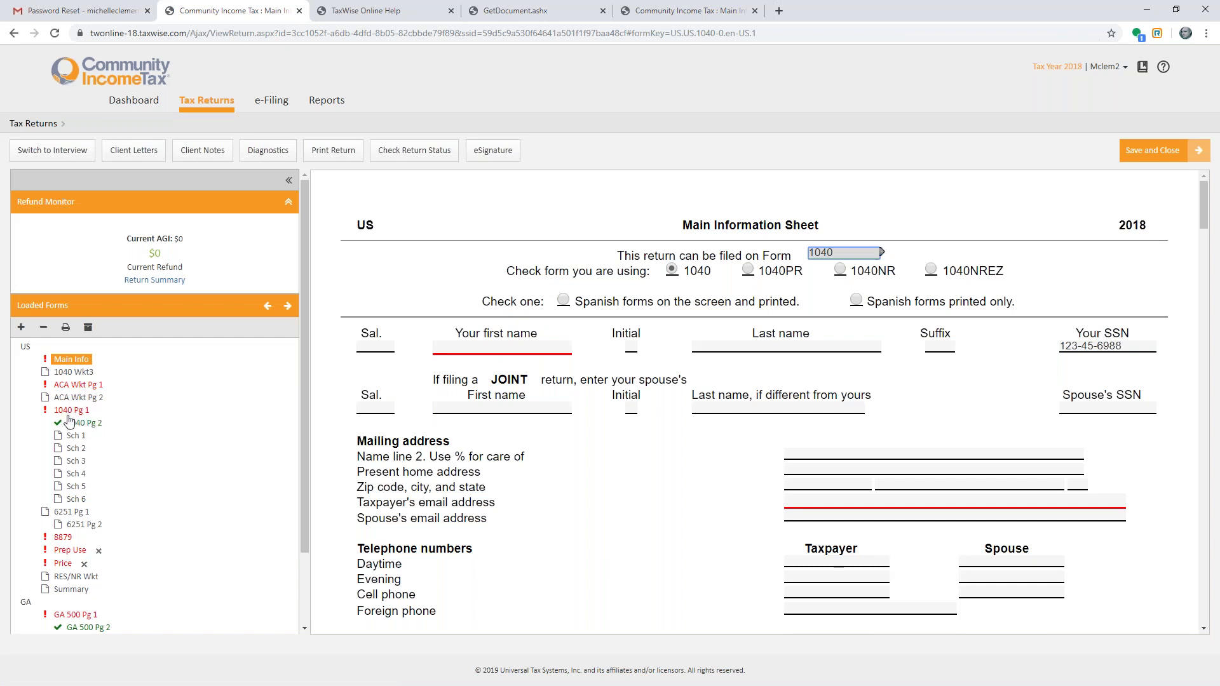
click(72, 410)
click(98, 424)
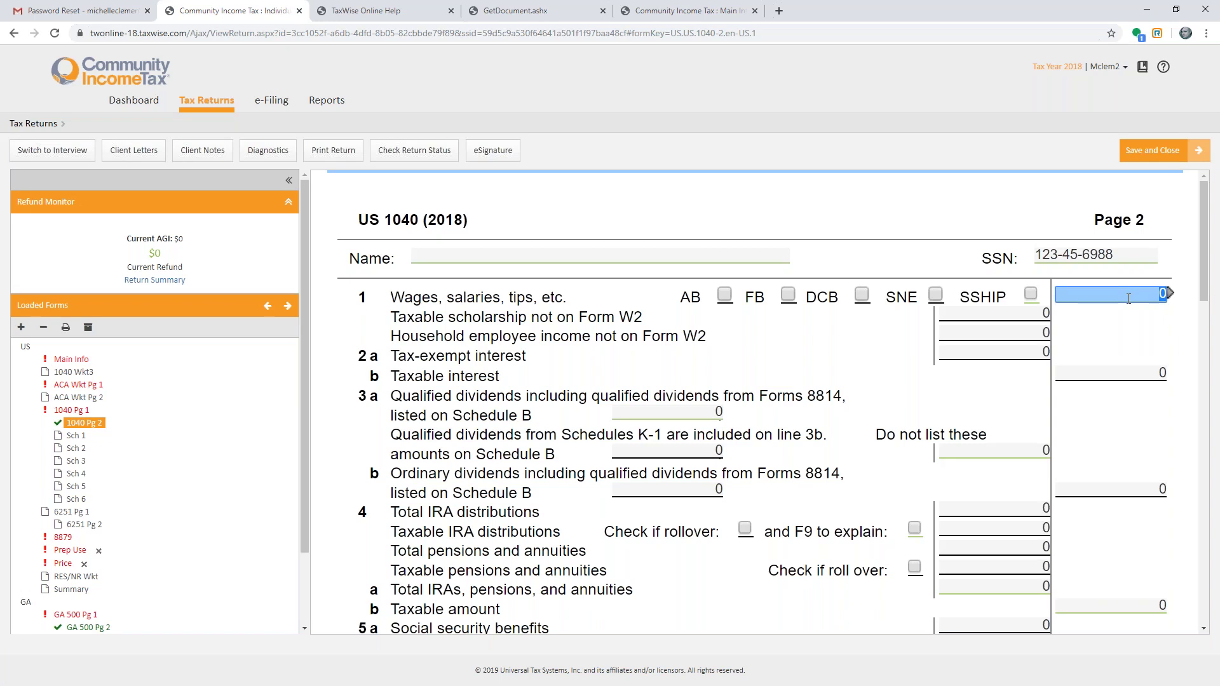
key(F1)
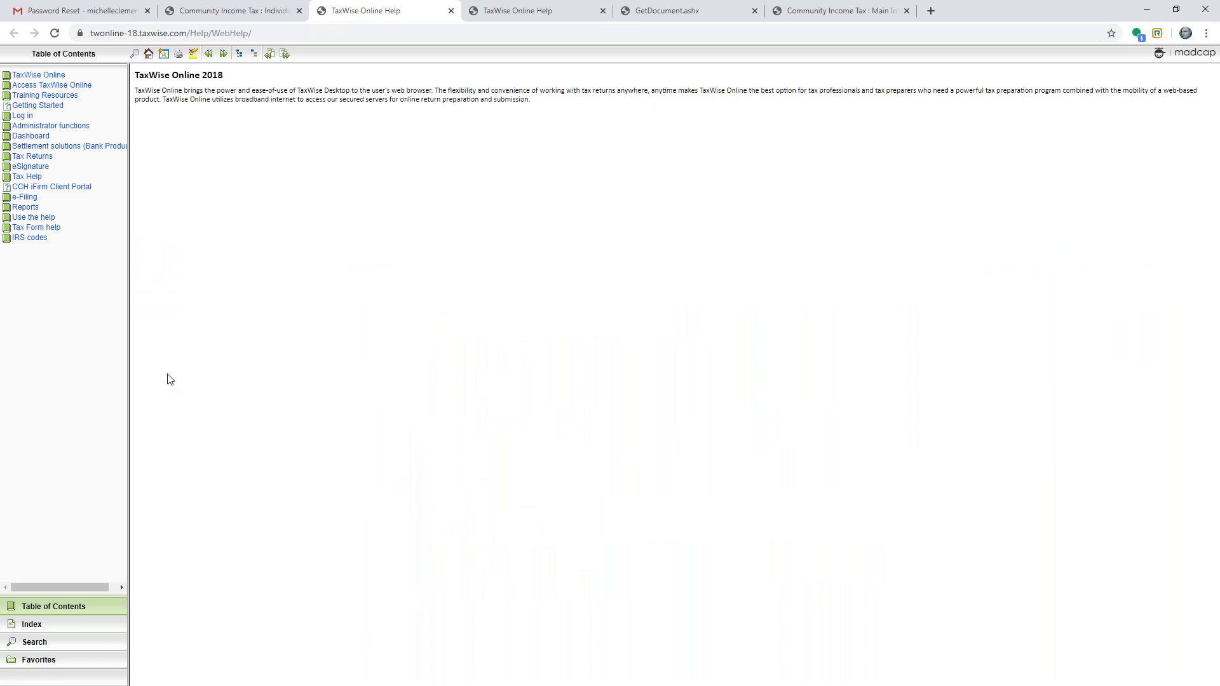
- Back on 1040 page 2, open help for the line 1 wages entry
click(272, 9)
click(1097, 293)
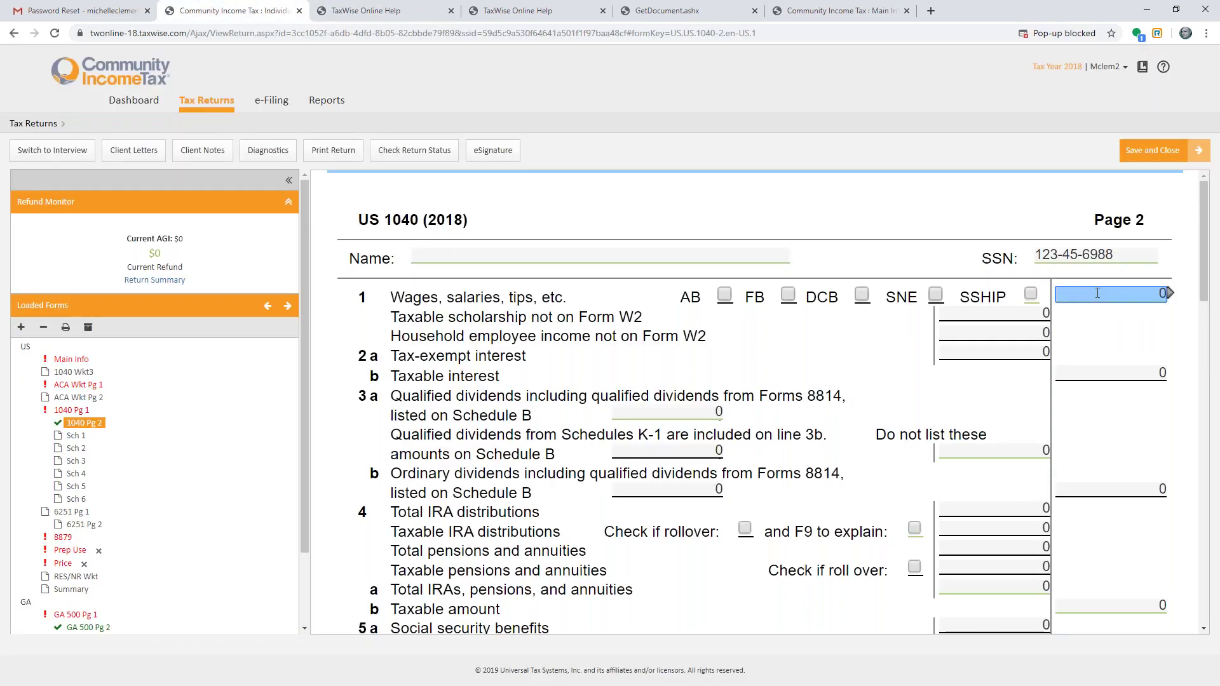
key(F1)
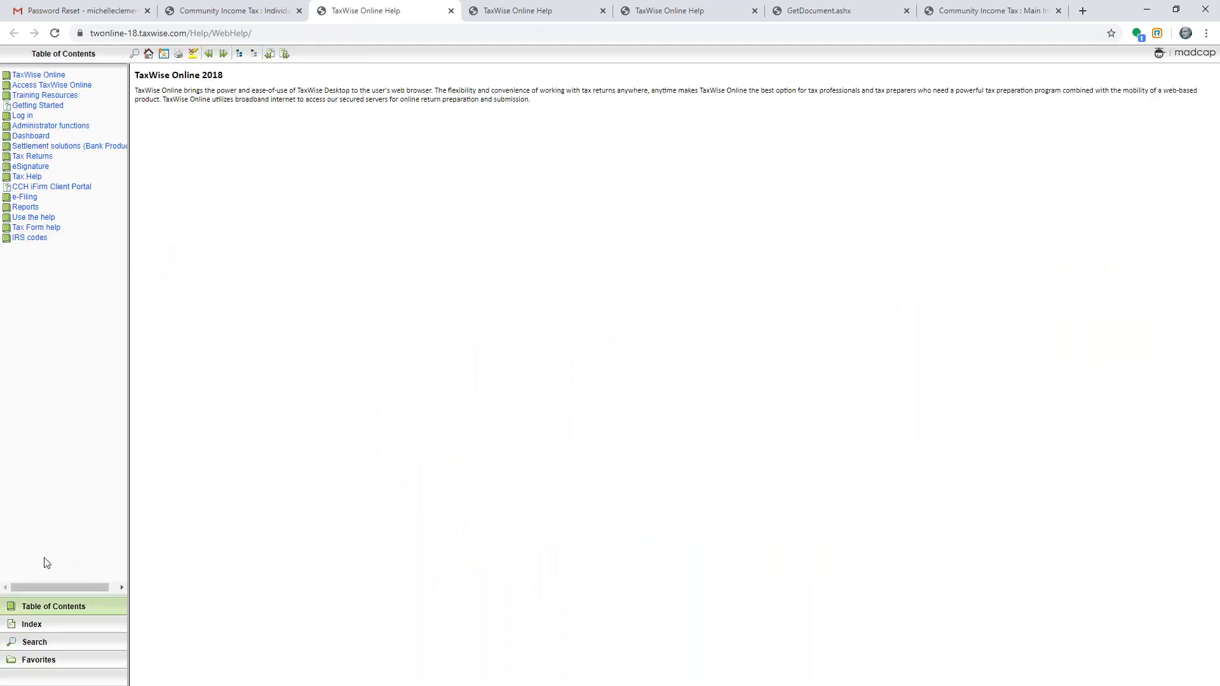
- Search help for 1040 and read the Alimony, Additional Dependents and 1040 Wkt 2 topics
click(35, 642)
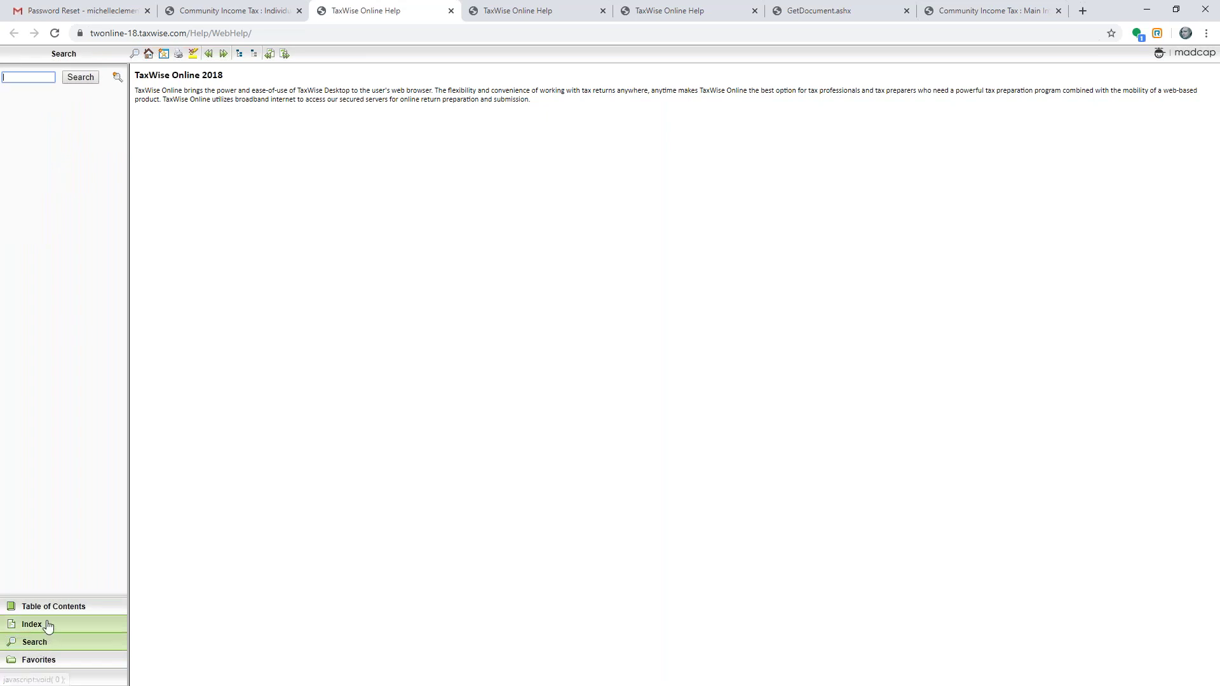
text(1040)
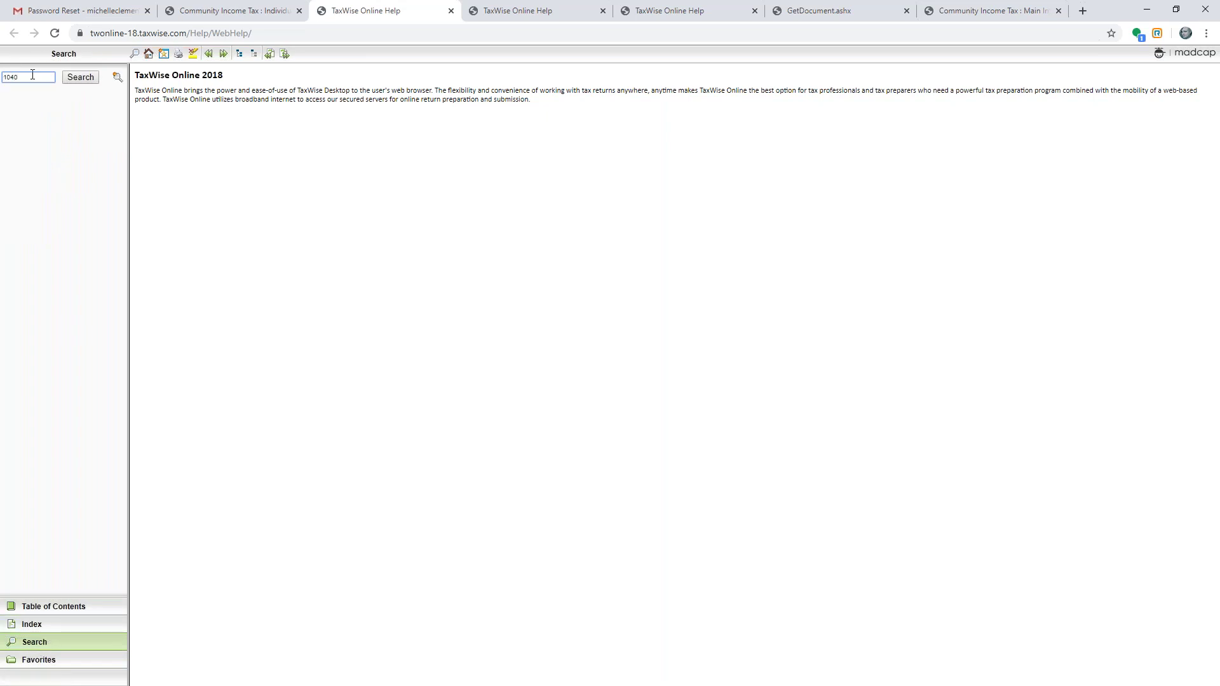
key(Return)
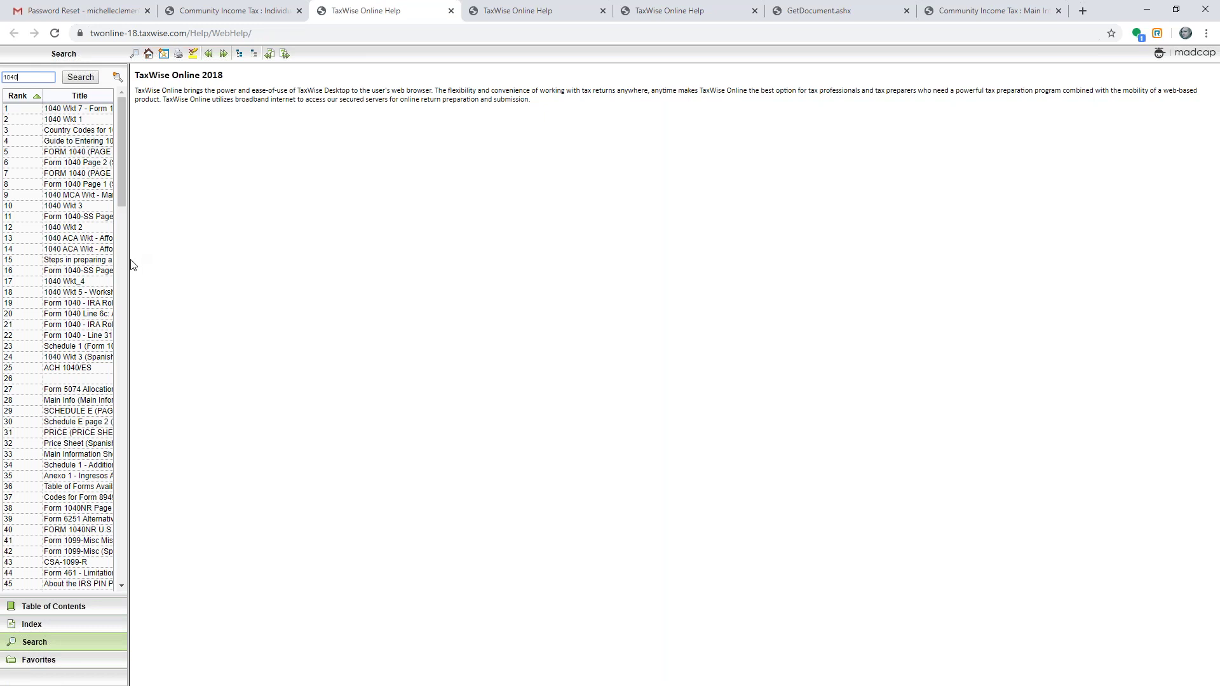
drag(127, 259, 271, 244)
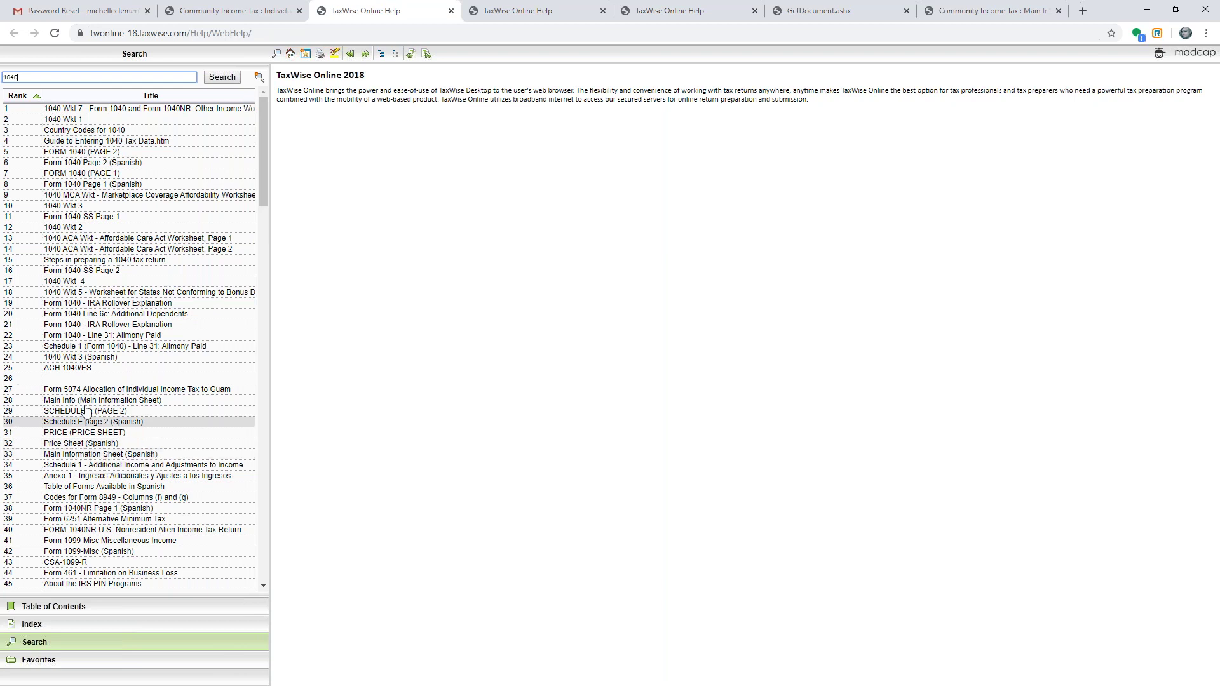
click(101, 337)
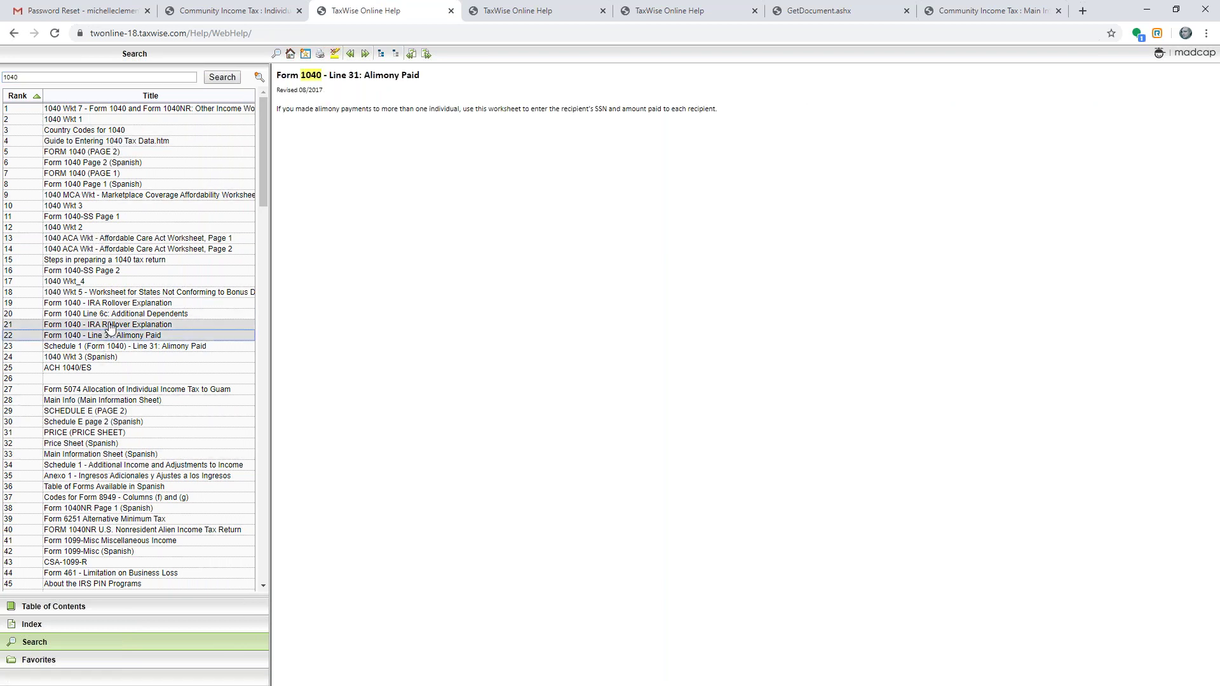
click(109, 315)
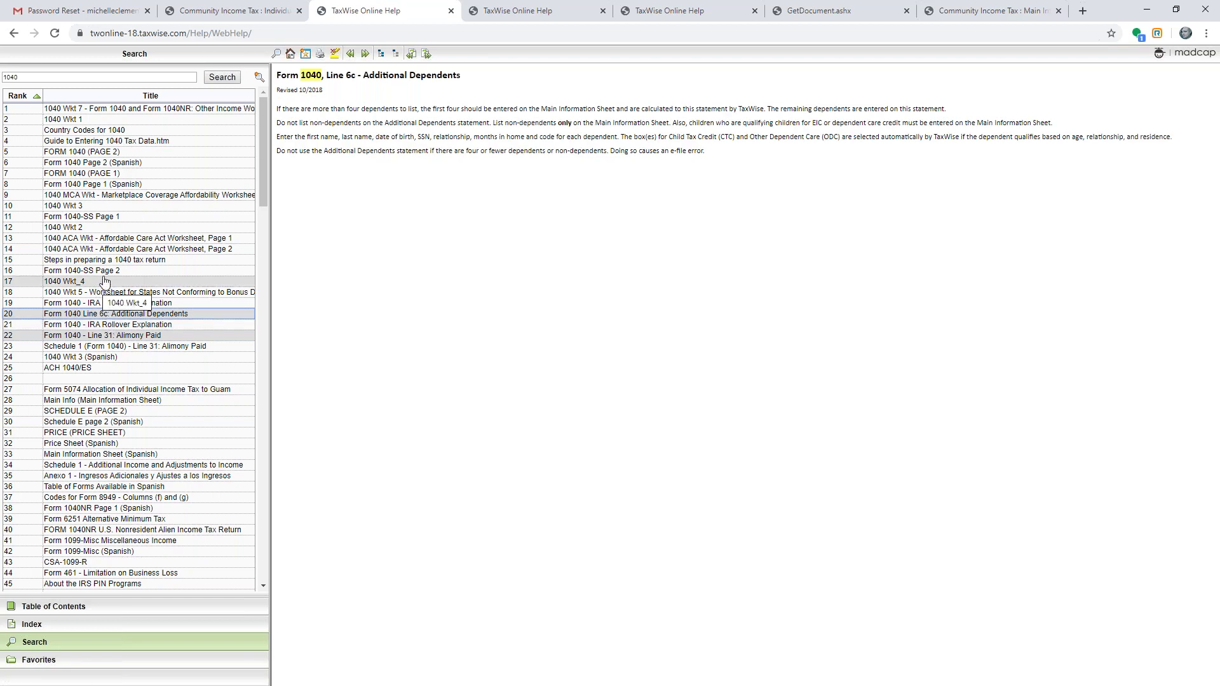
click(84, 229)
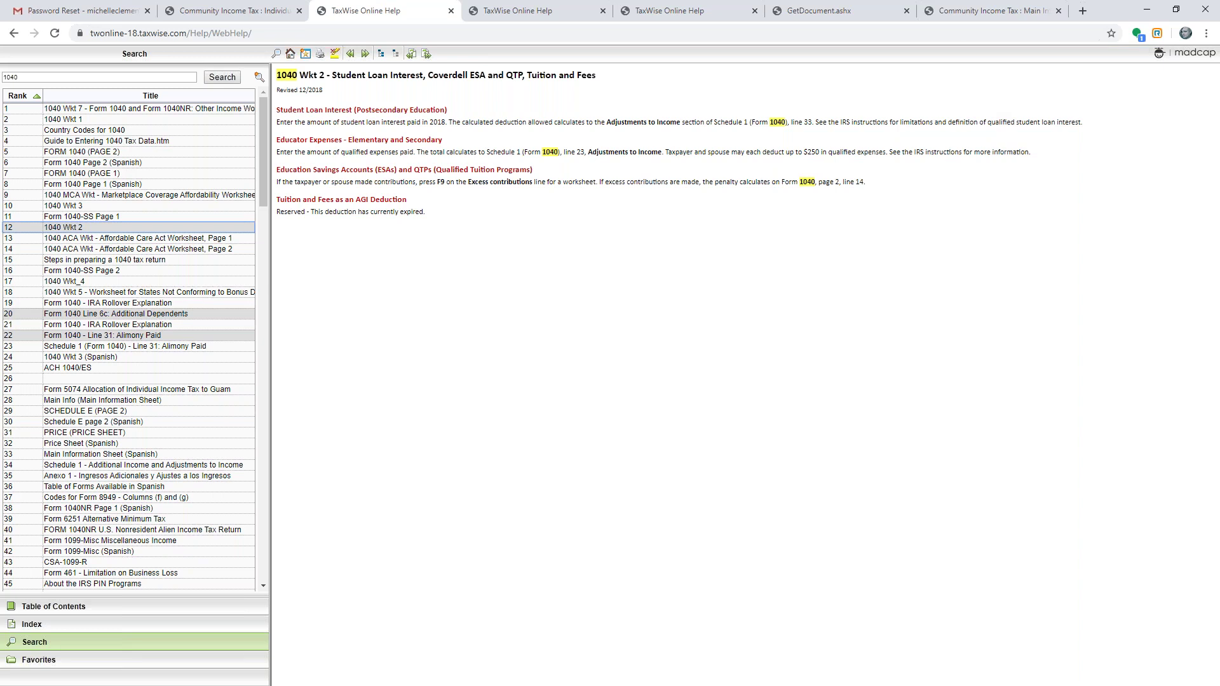
- On 1040 page 2, review the New forms that can link to line 1 wages, linking none
click(257, 17)
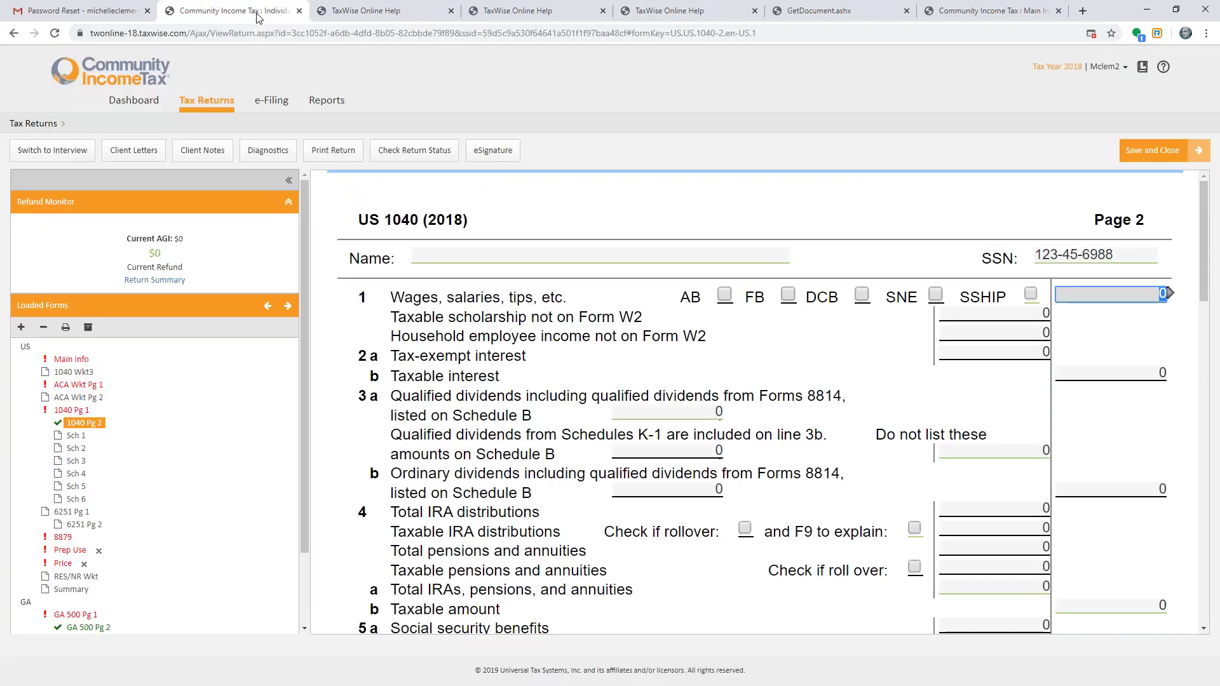
click(1139, 293)
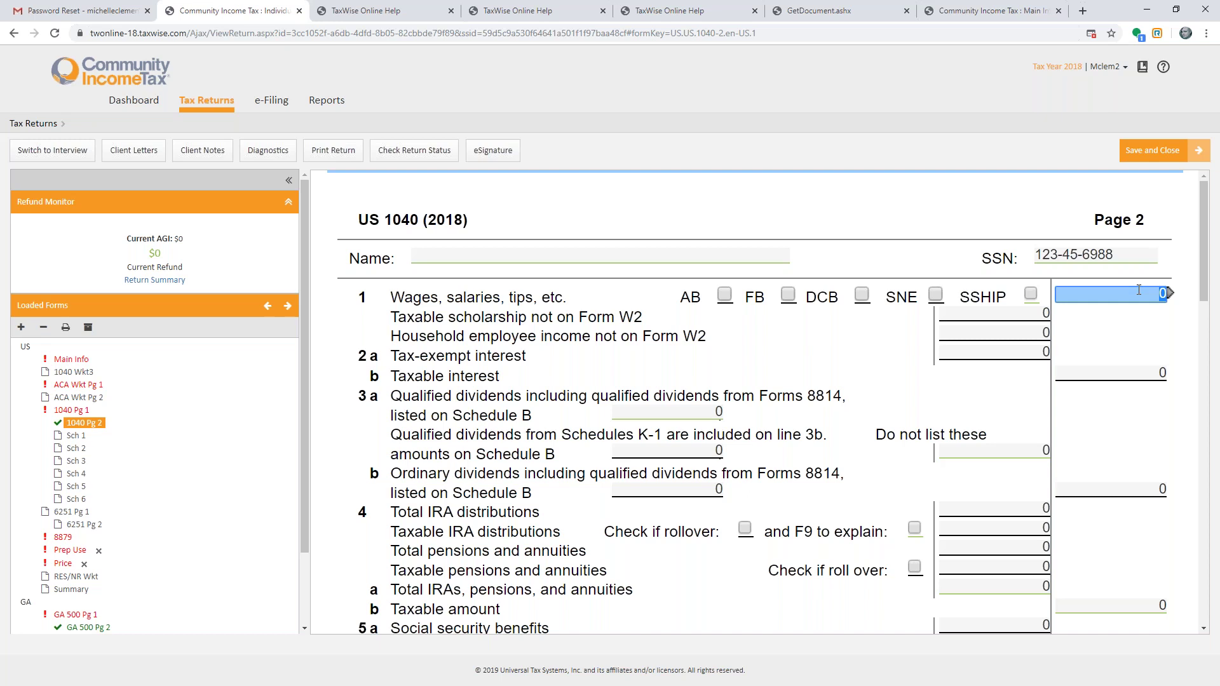
key(F9)
click(573, 350)
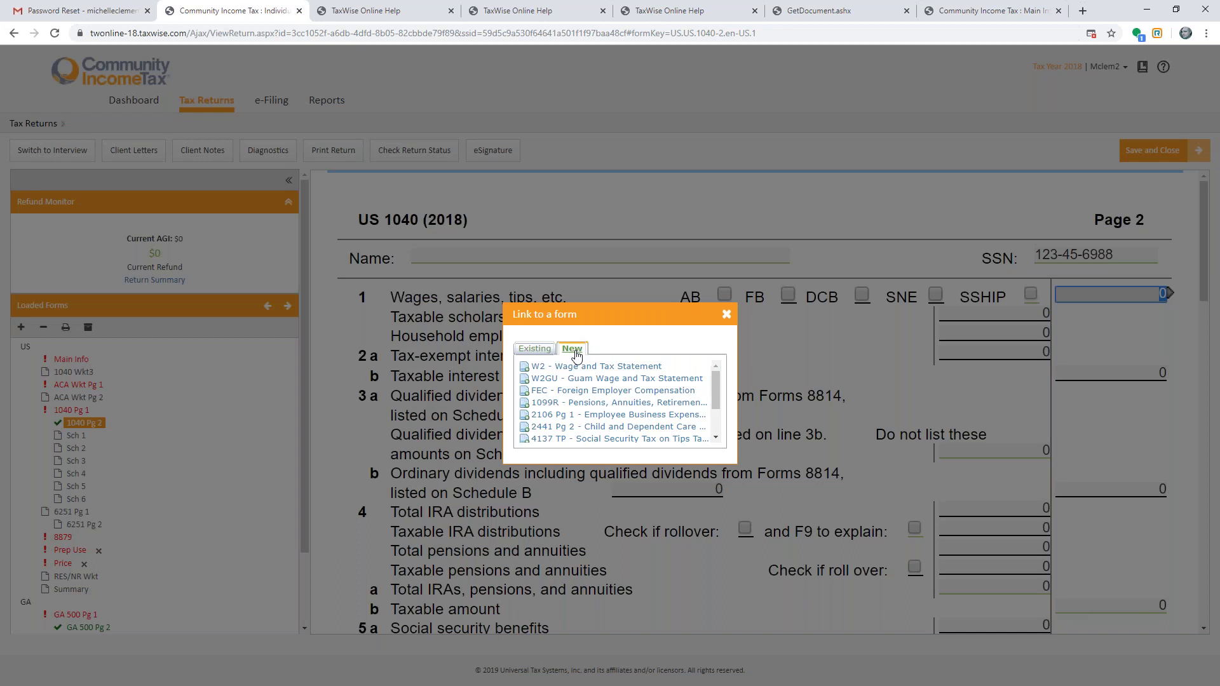
scroll(587, 404, down, 2)
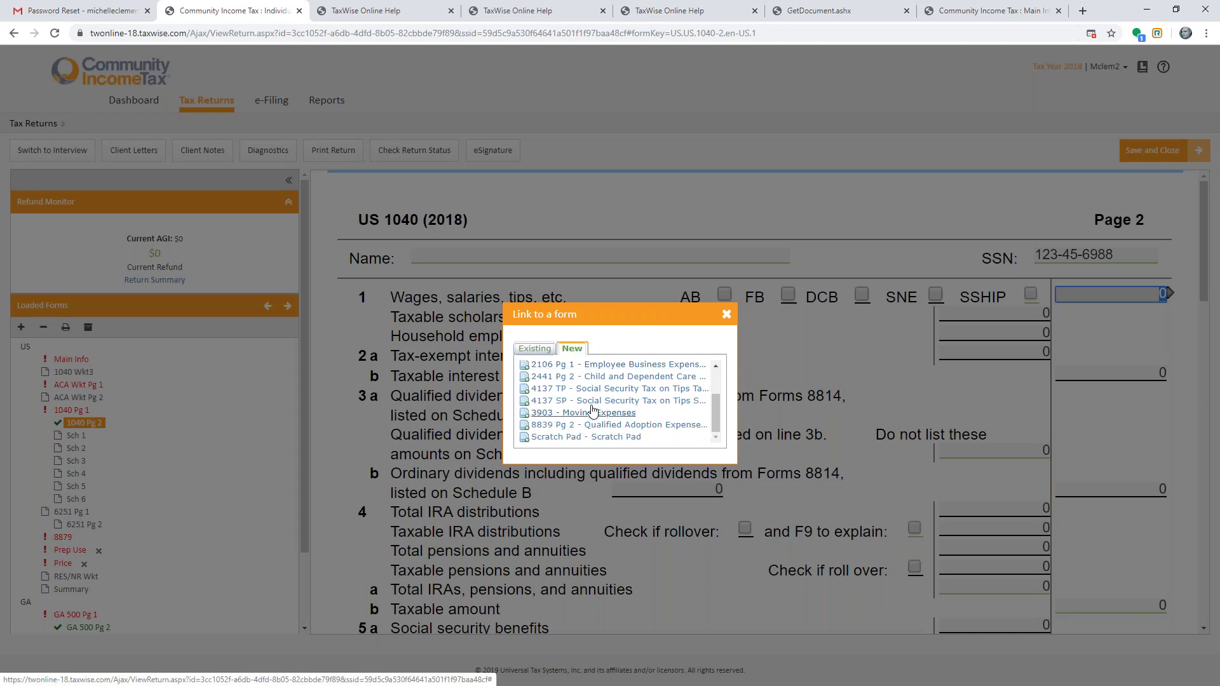
scroll(592, 410, up, 3)
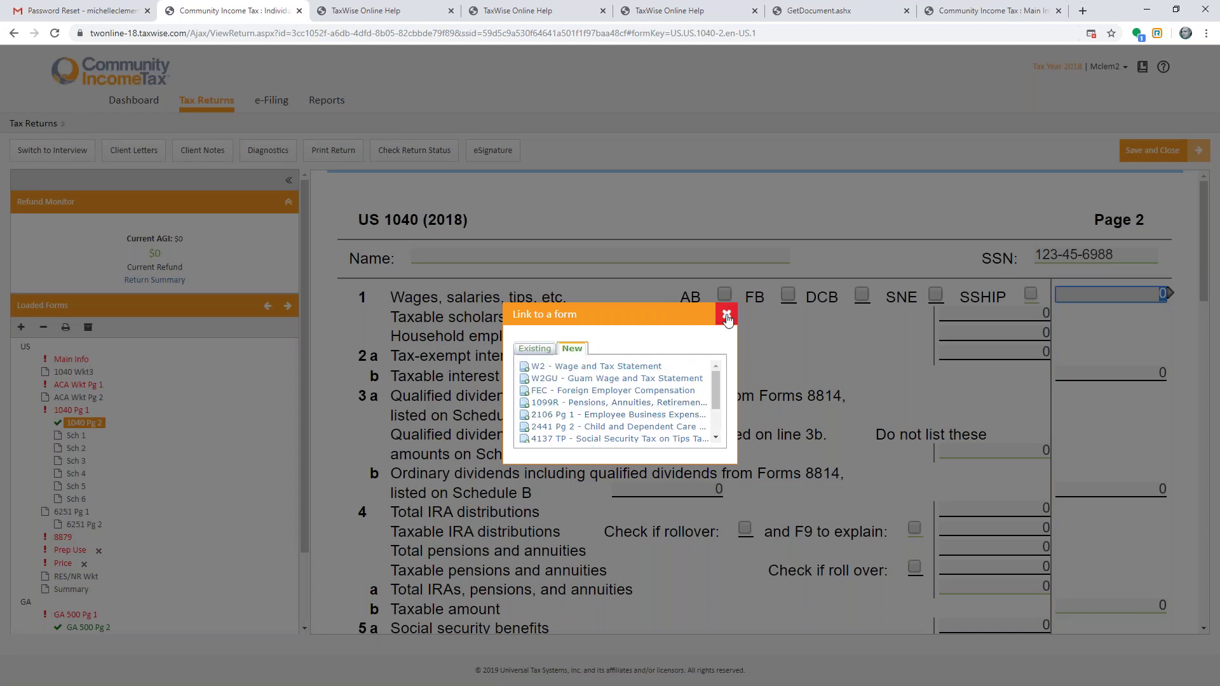
click(726, 315)
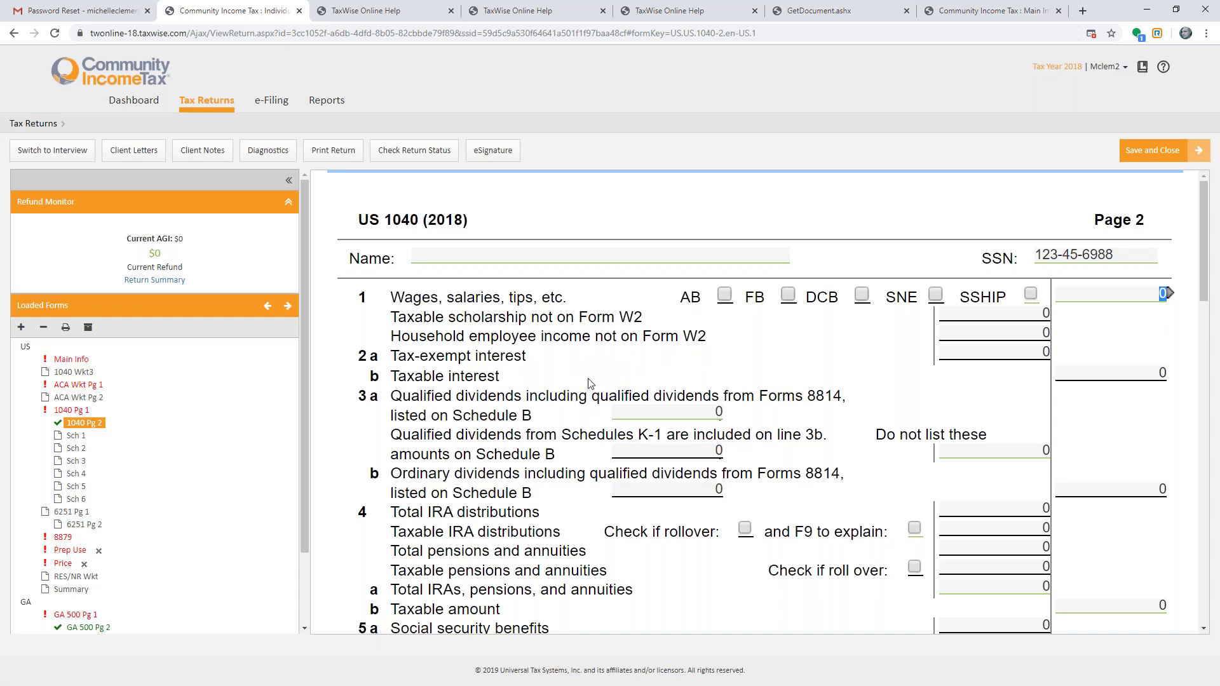
- Search Add a Form for EDUC and add the 1040 Wkt2 worksheet to the return
click(22, 327)
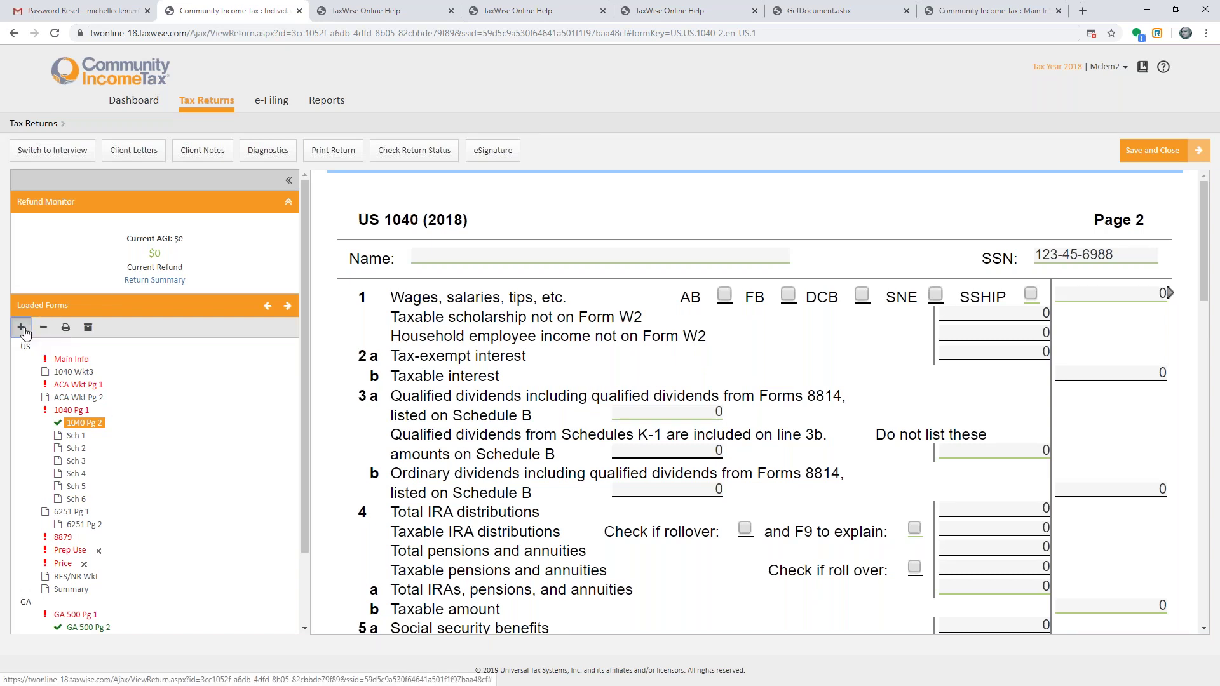
text(1099)
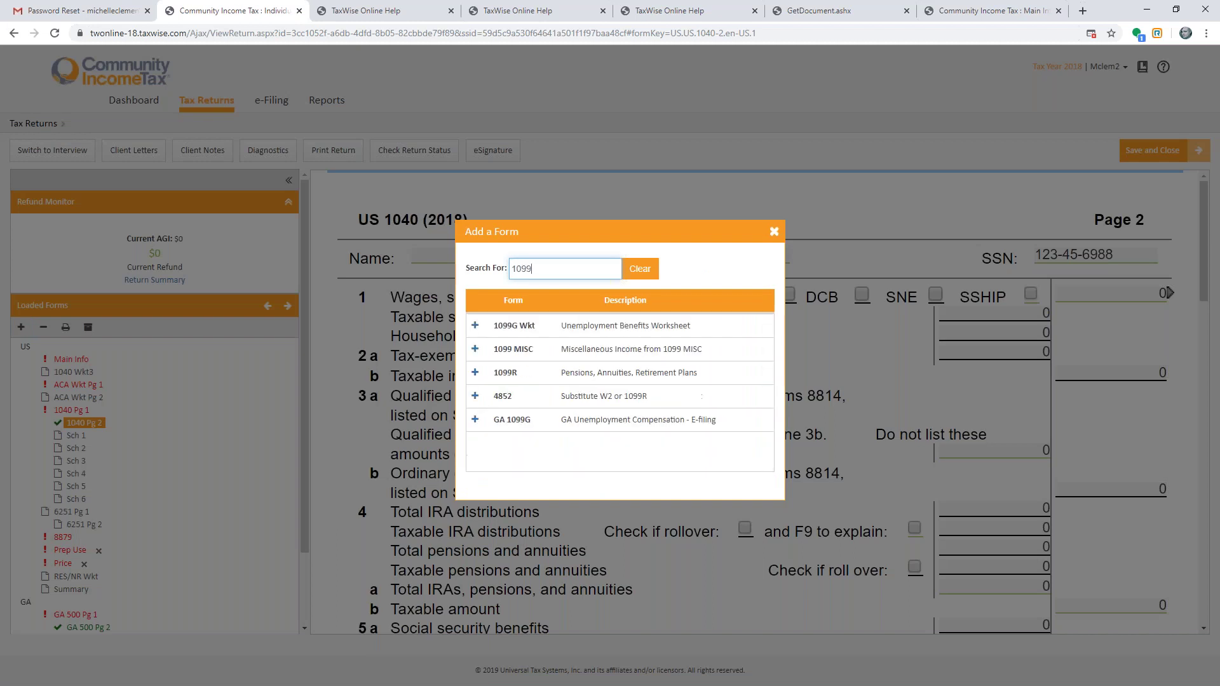
key(BackSpace)
key(BackSpace)
key(BackSpace)
key(BackSpace)
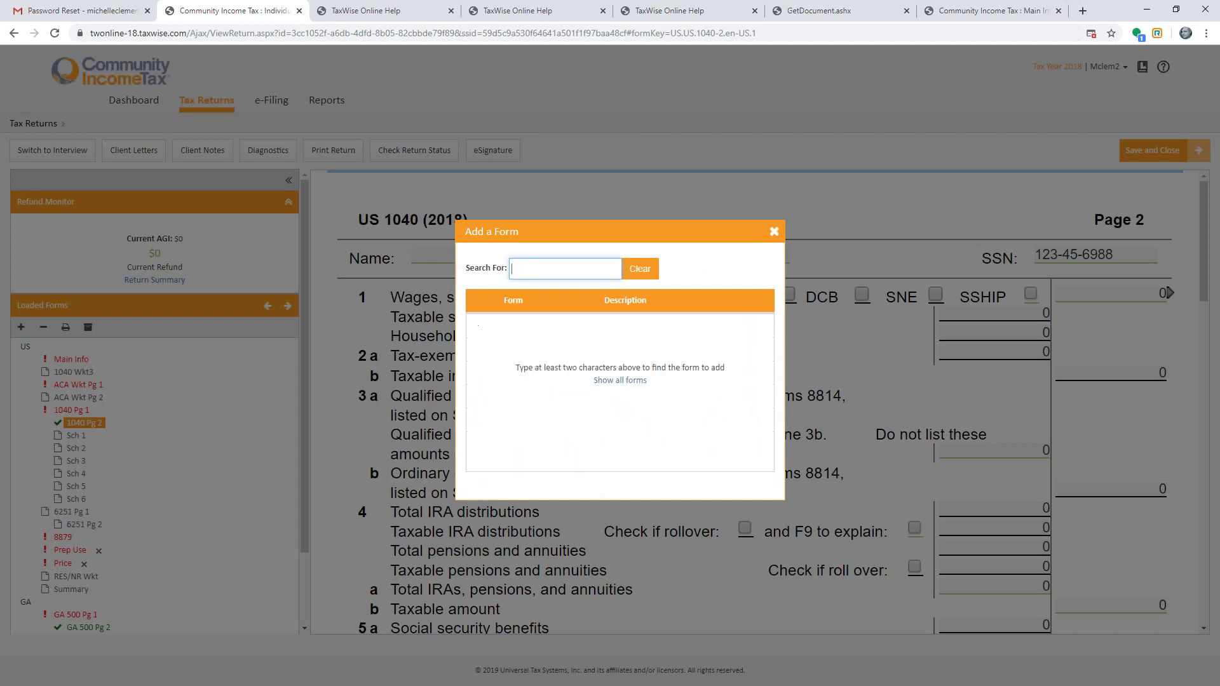
text(EIC)
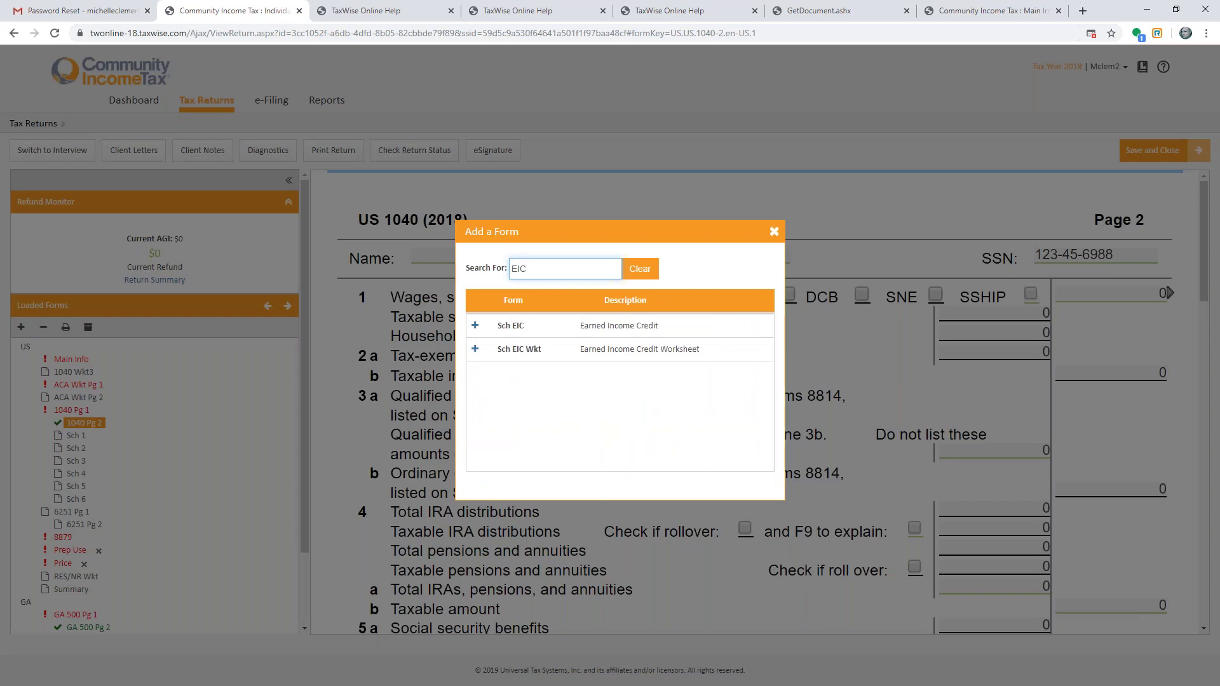
key(BackSpace)
key(BackSpace)
text(EDUCV)
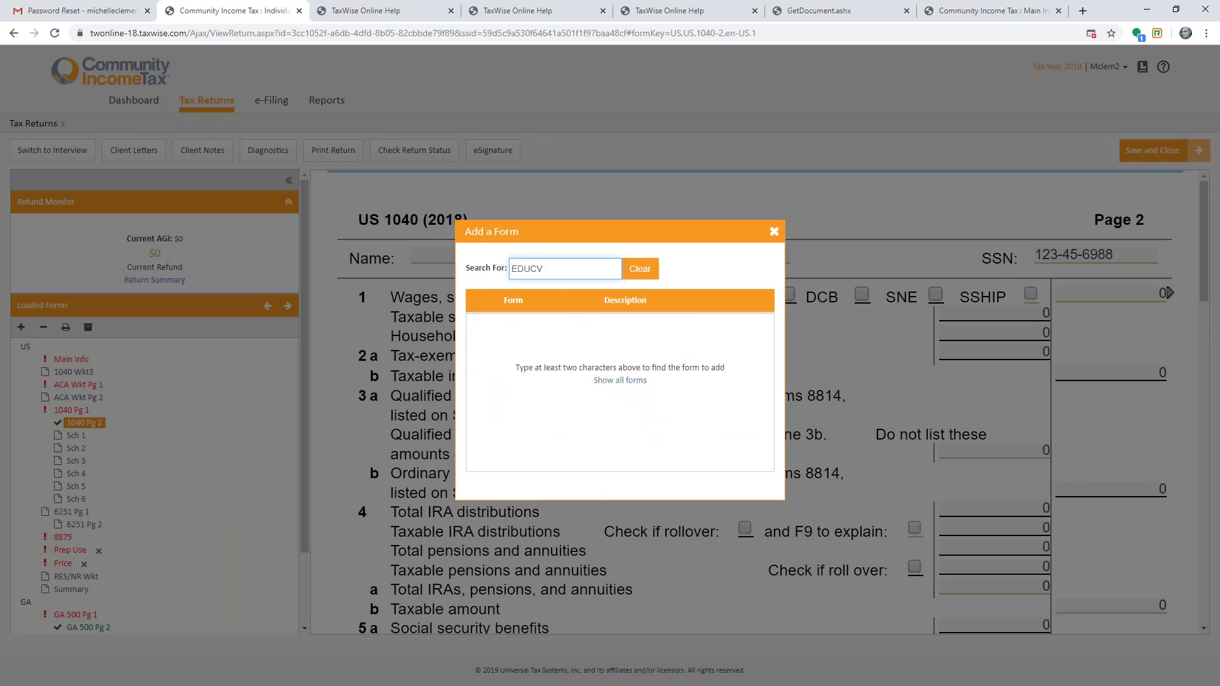
key(BackSpace)
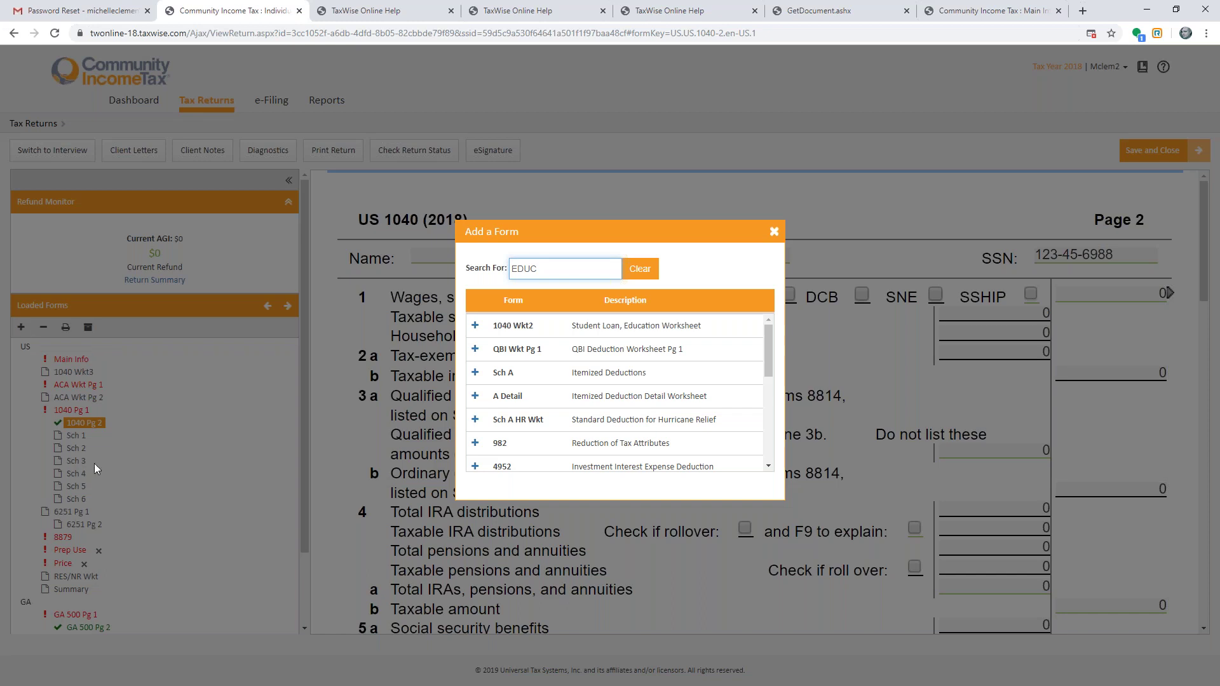
click(475, 329)
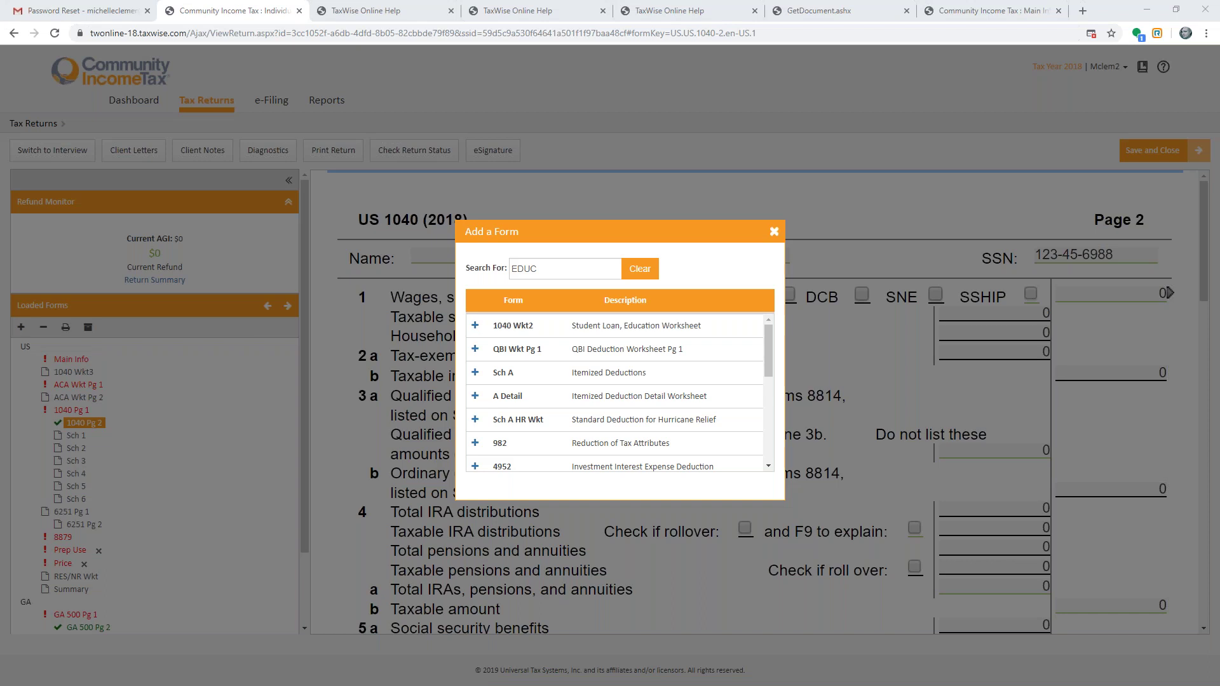
click(475, 325)
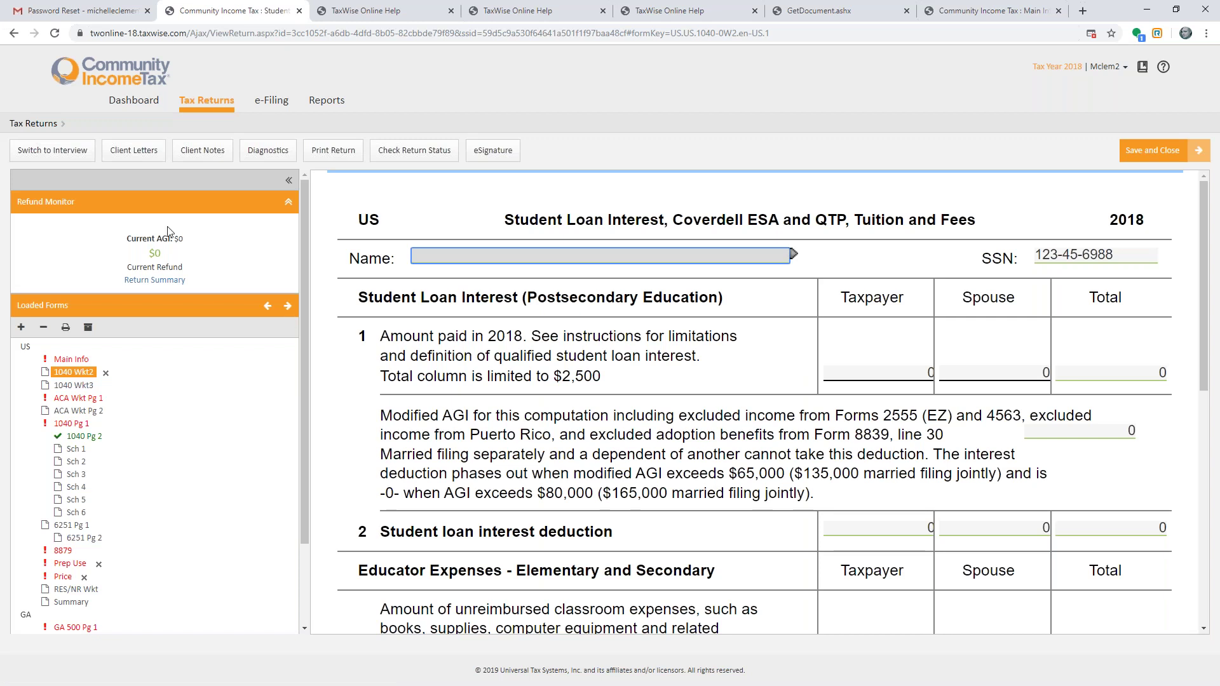
- Switch the return to Interview mode, landing on the Filing Status step
click(52, 150)
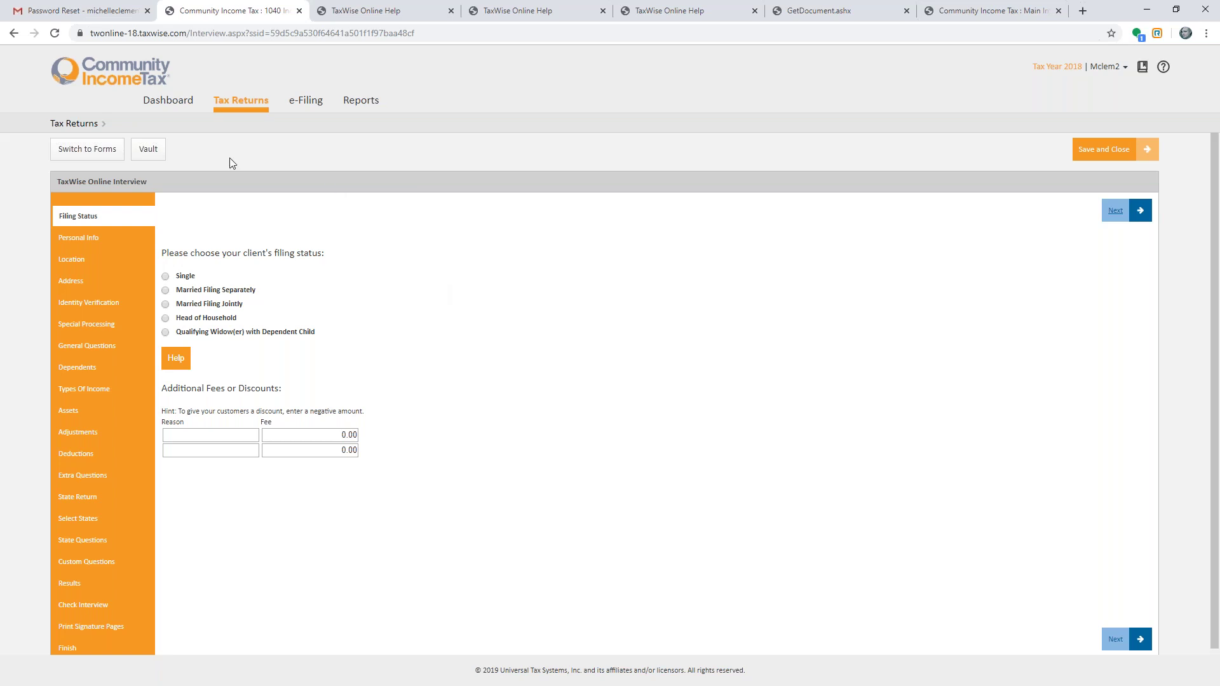
- Back in forms view, answer Yes to wages on the Interview Questions form, adding a W2
click(104, 153)
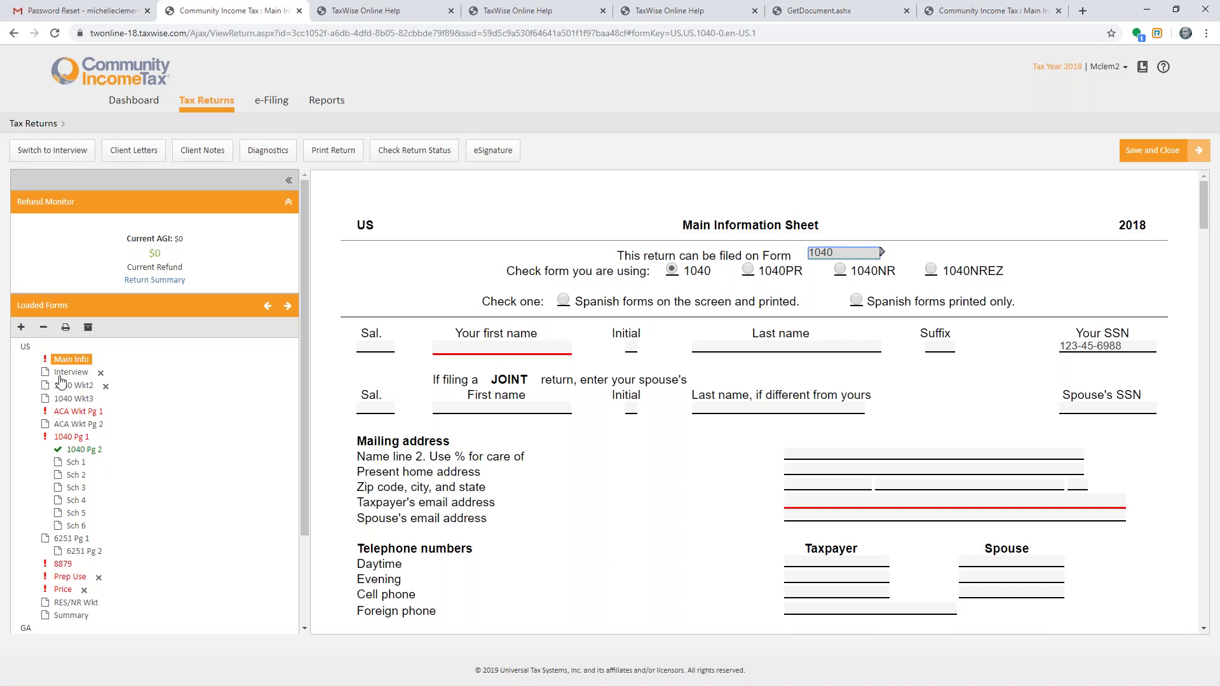
click(66, 373)
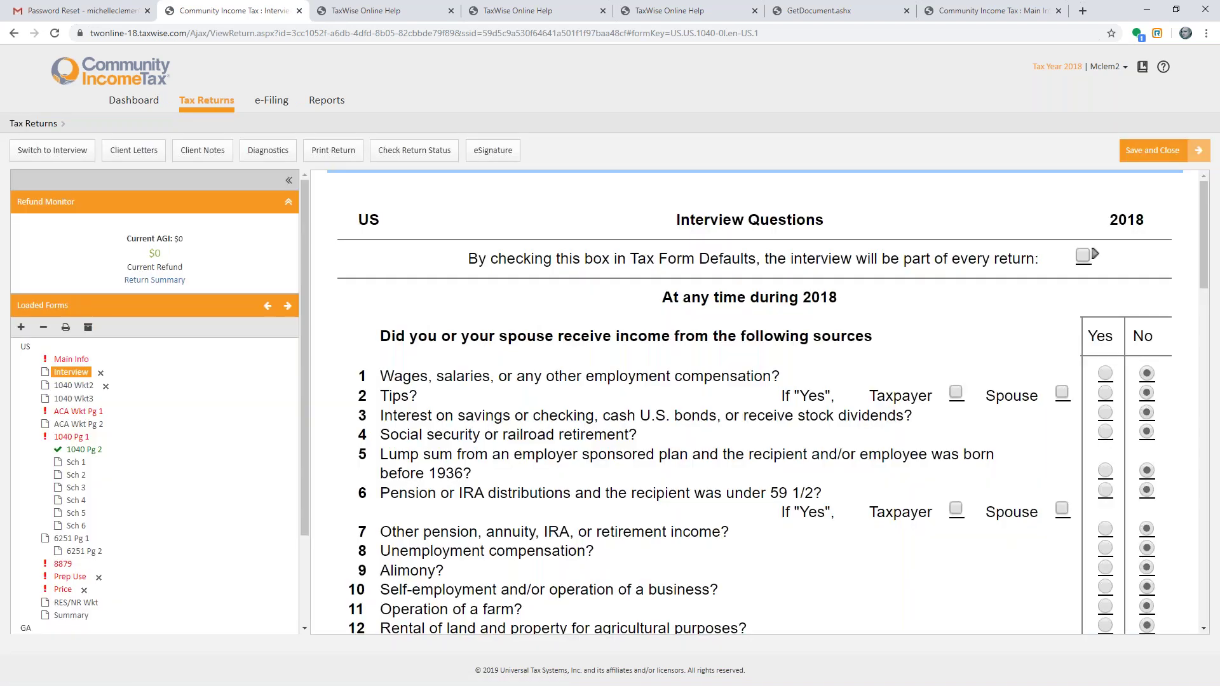
click(1106, 373)
- Move past the tips question, view the newly added W-2 (TP-), then return to the Interview form
key(Tab)
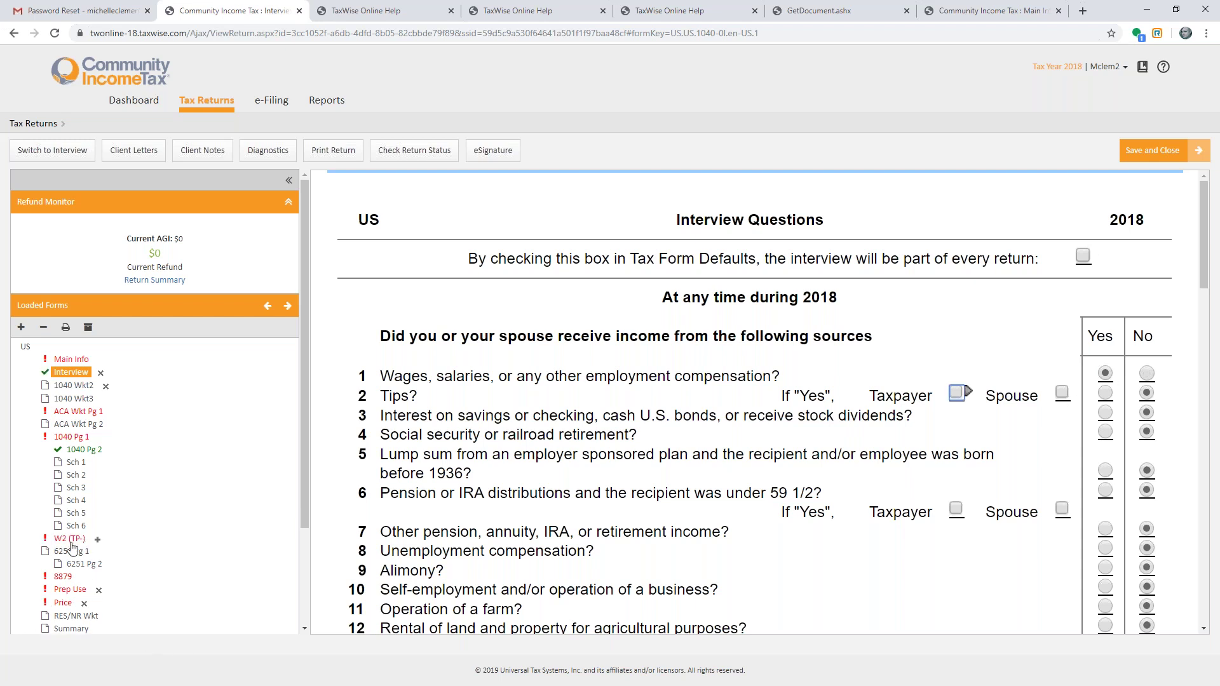
click(72, 539)
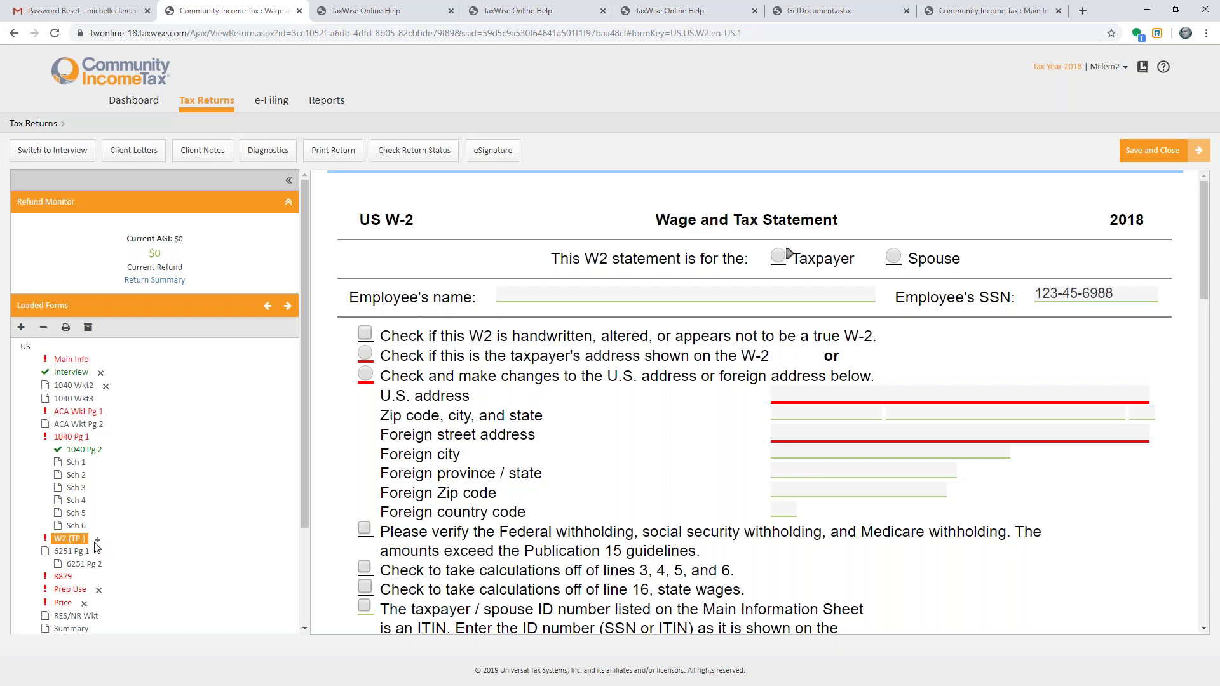
click(79, 375)
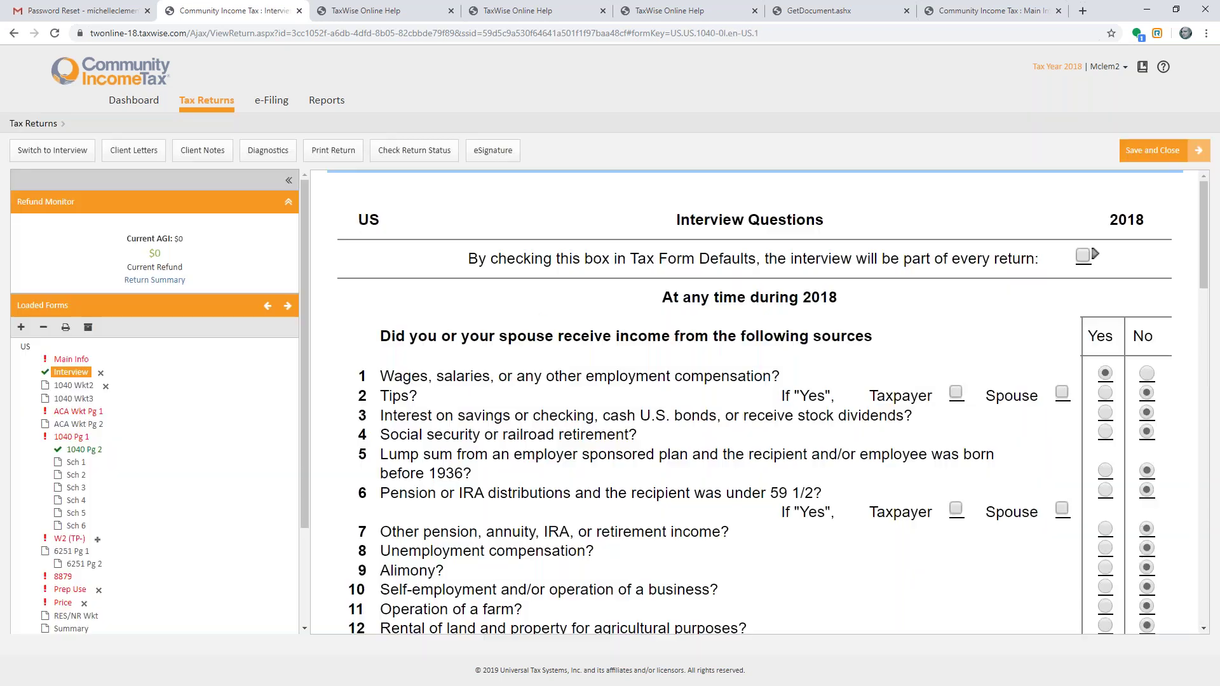
- Answer No to wages on line 1 and confirm removing the W2 form
click(1154, 371)
click(106, 539)
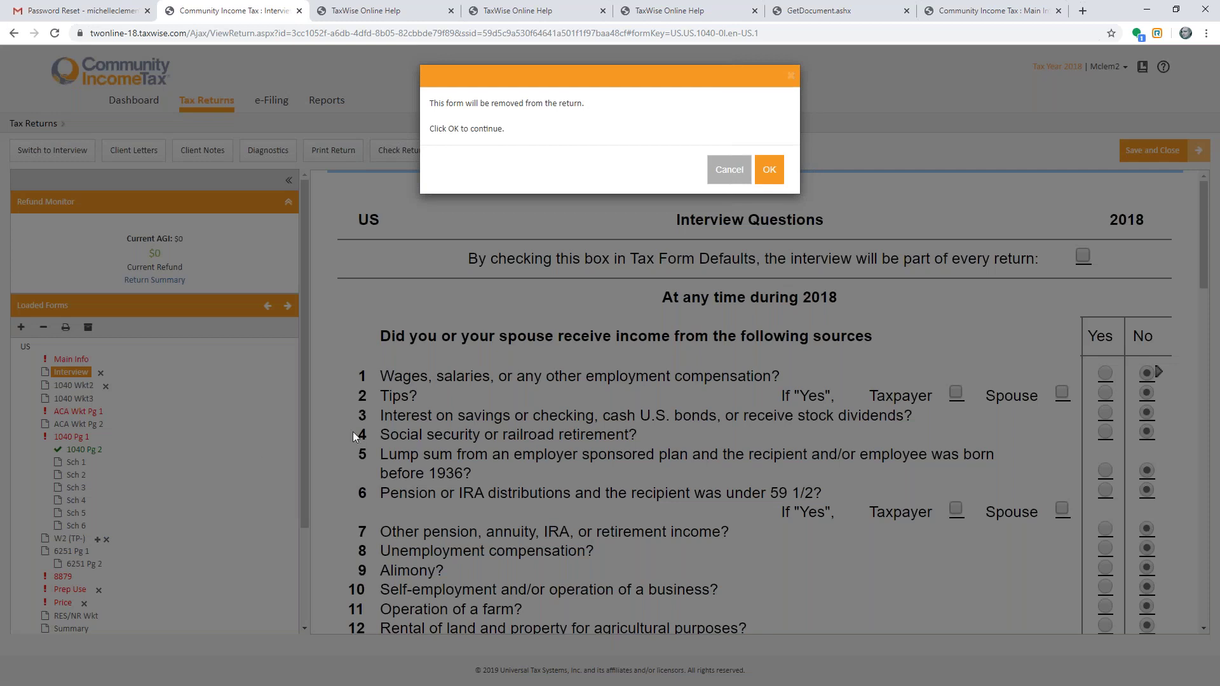
click(769, 169)
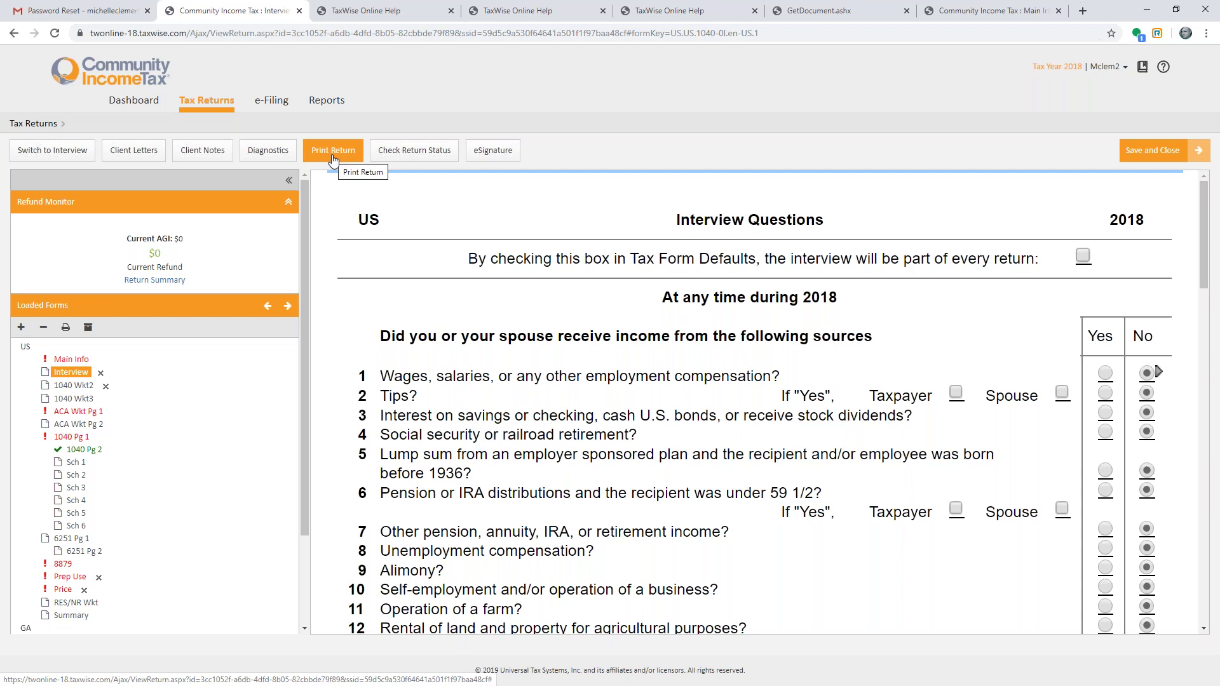
- Bring up the list of forms to print and dismiss it without printing anything
click(67, 332)
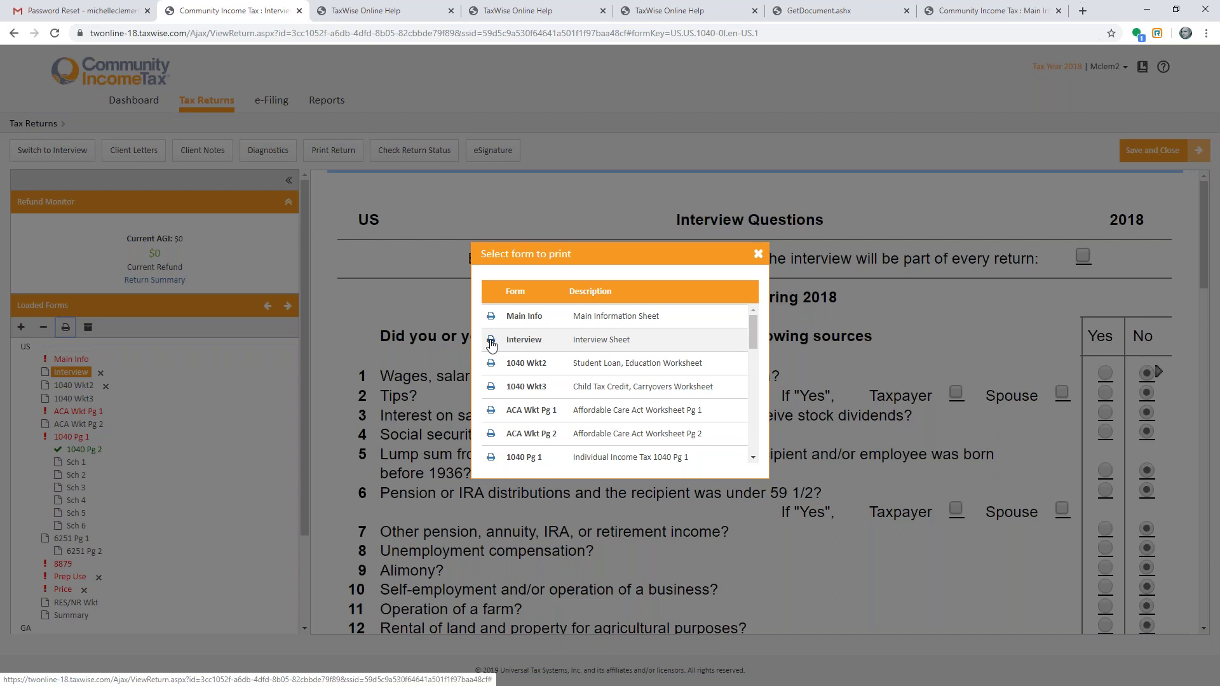
click(757, 257)
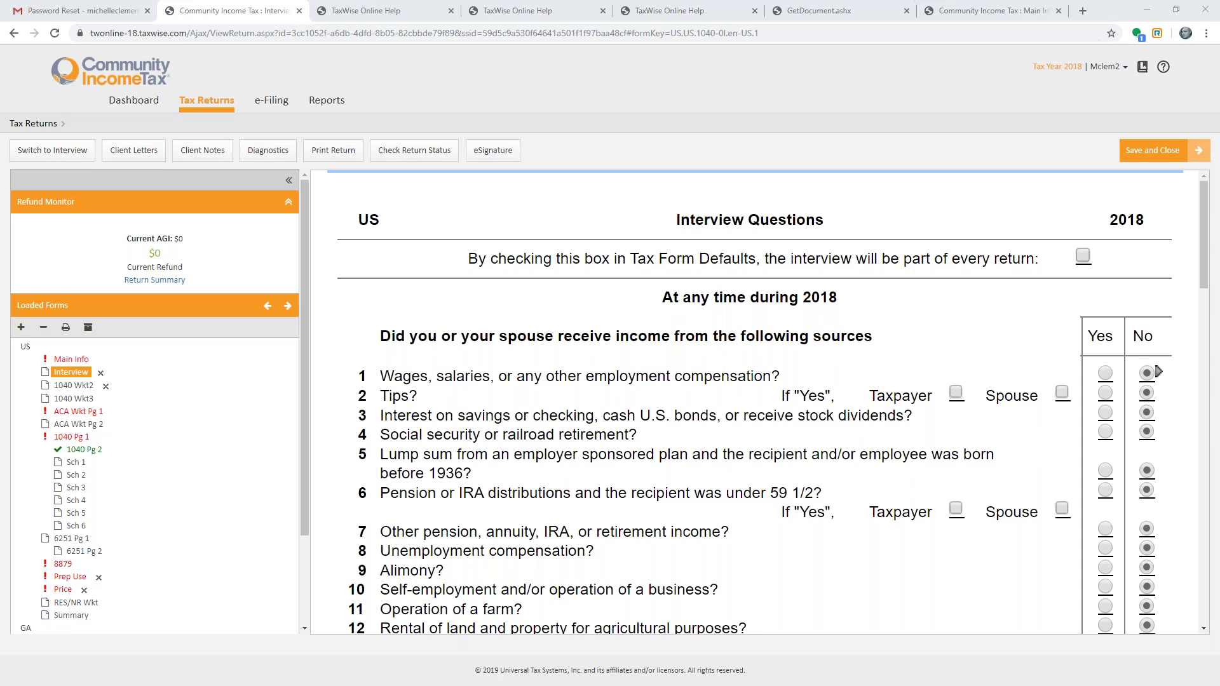
- Search forms for 'HOUSE', add Sch H Pg 1, then return to 1040 Page 2
click(21, 327)
text(HOUSE)
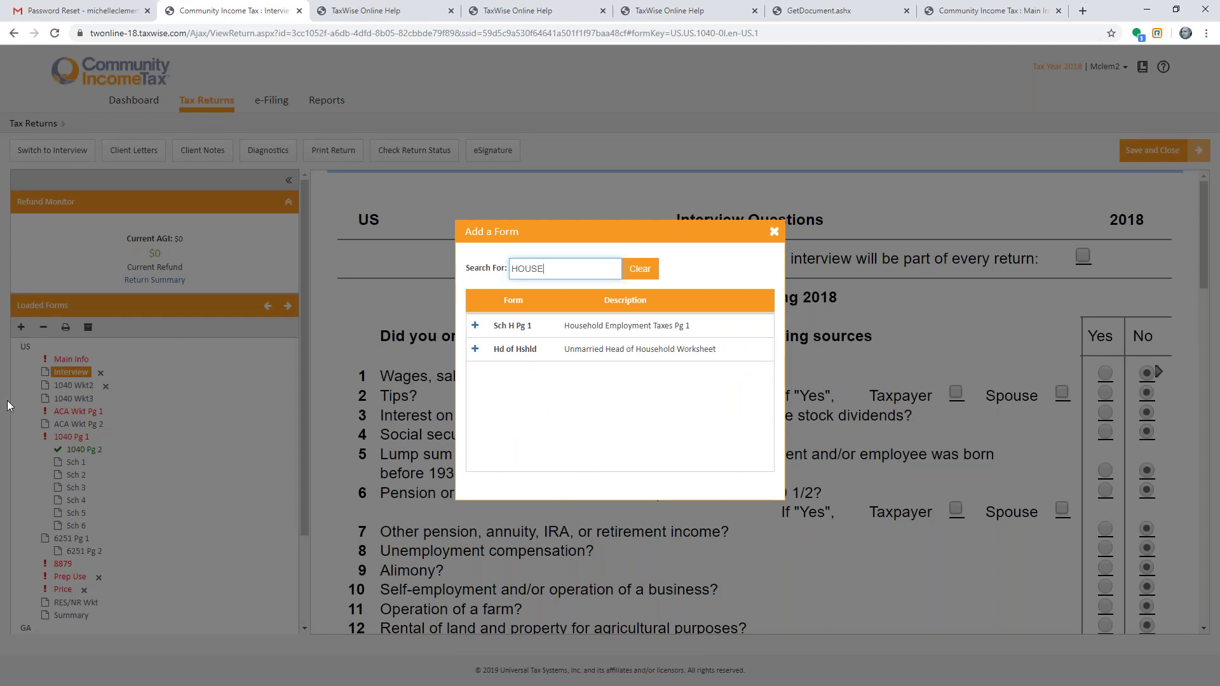
click(475, 327)
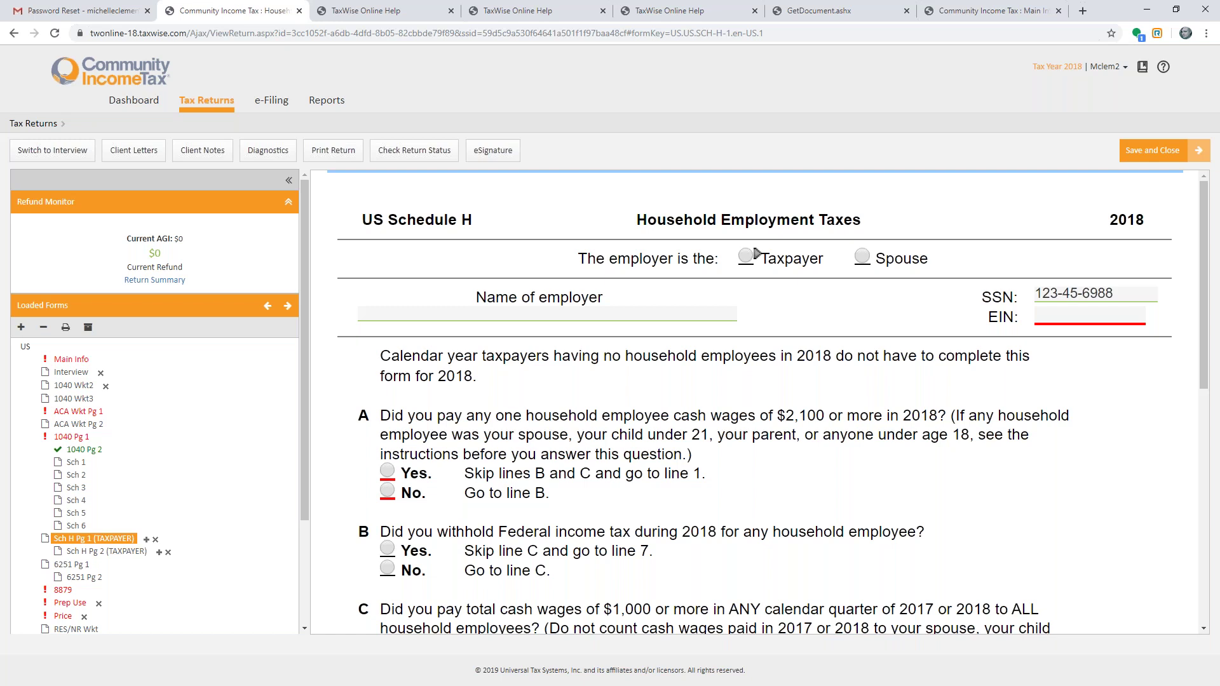
click(75, 452)
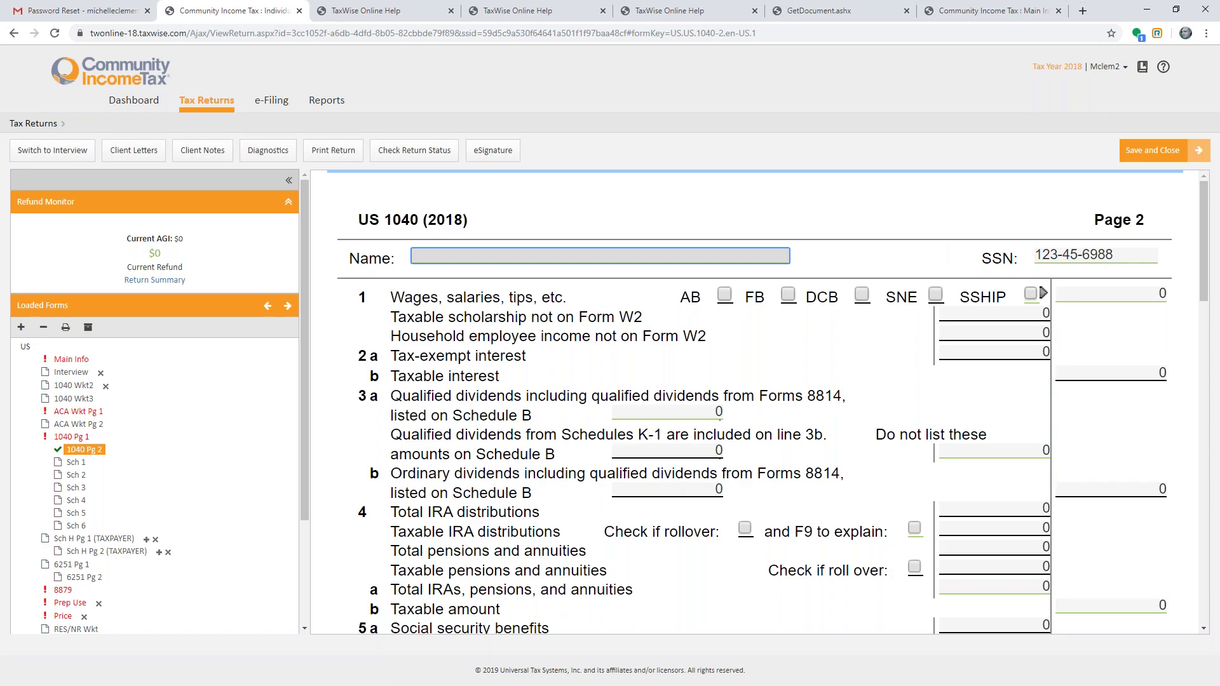
key(F9)
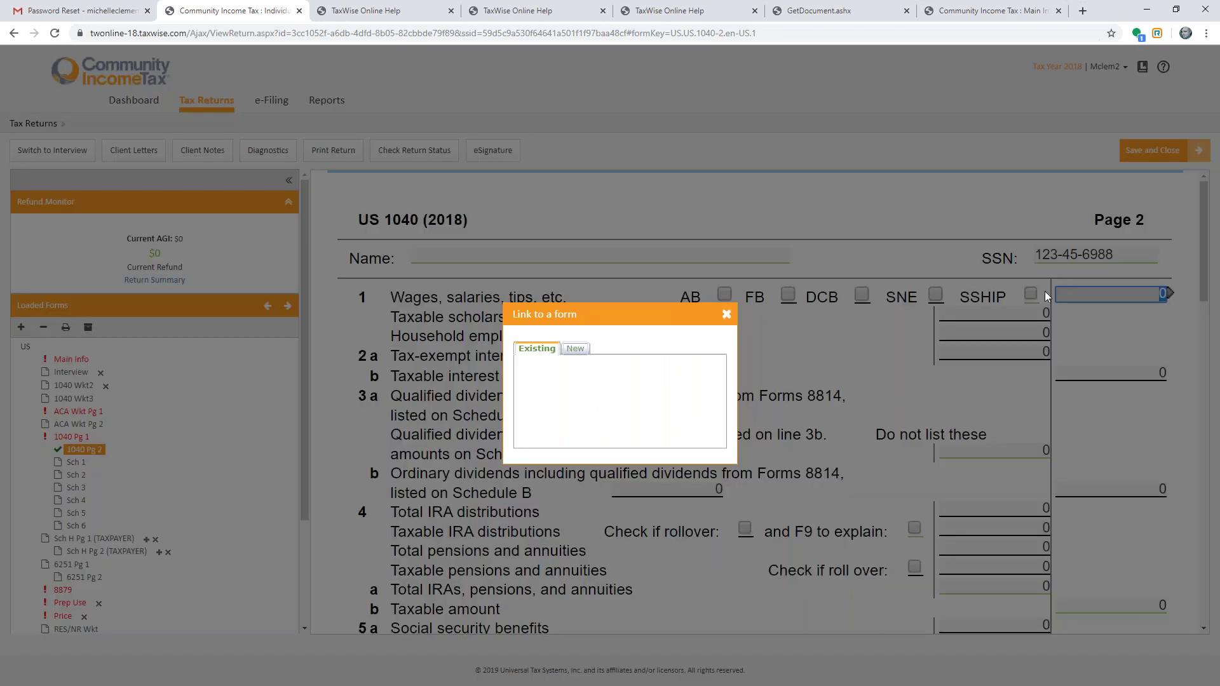
click(574, 349)
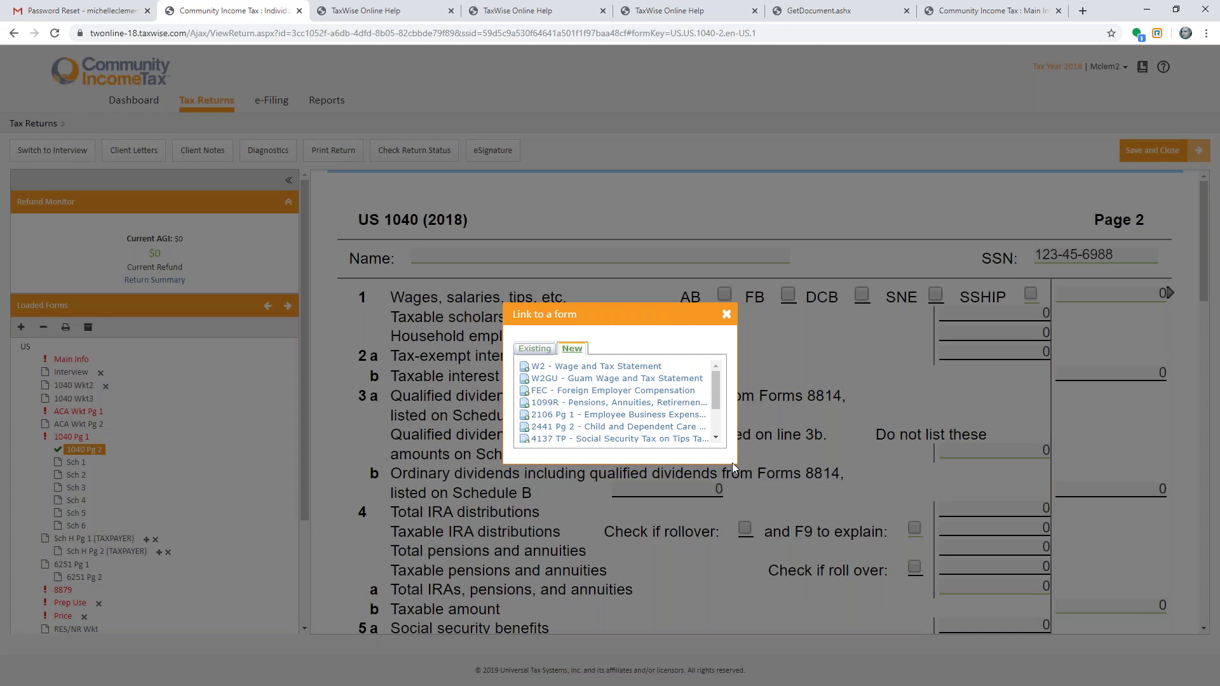
click(716, 437)
click(716, 438)
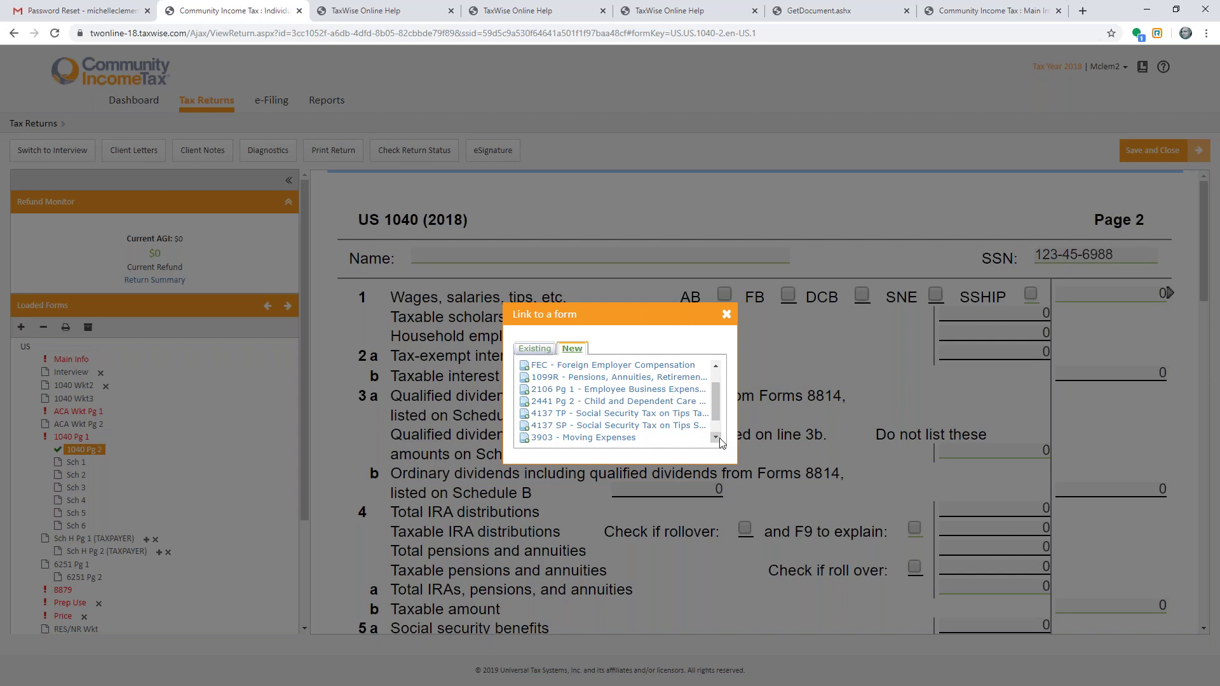
click(720, 439)
click(720, 439)
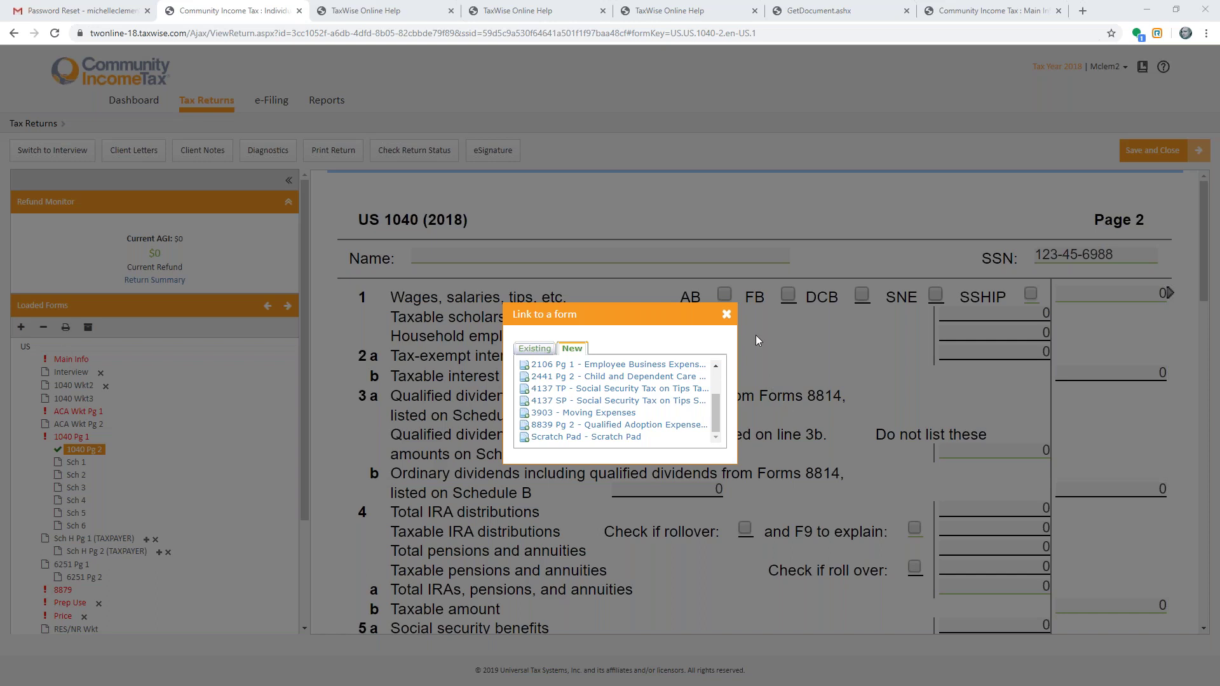
click(726, 314)
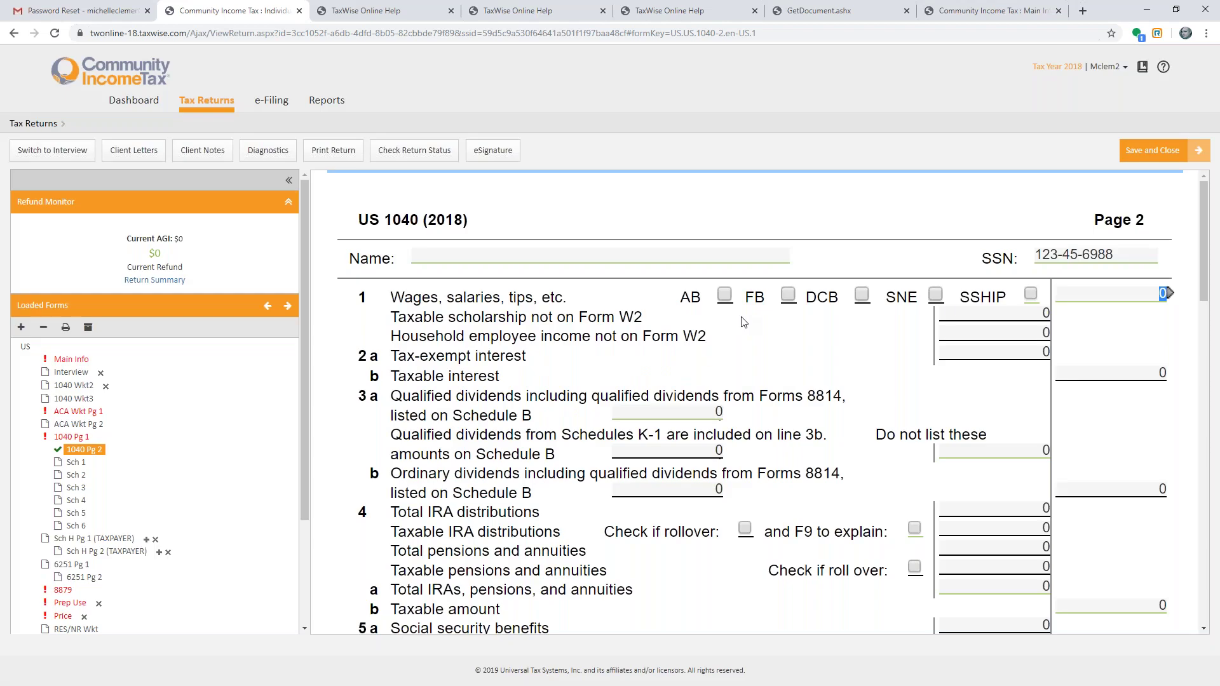
click(1131, 292)
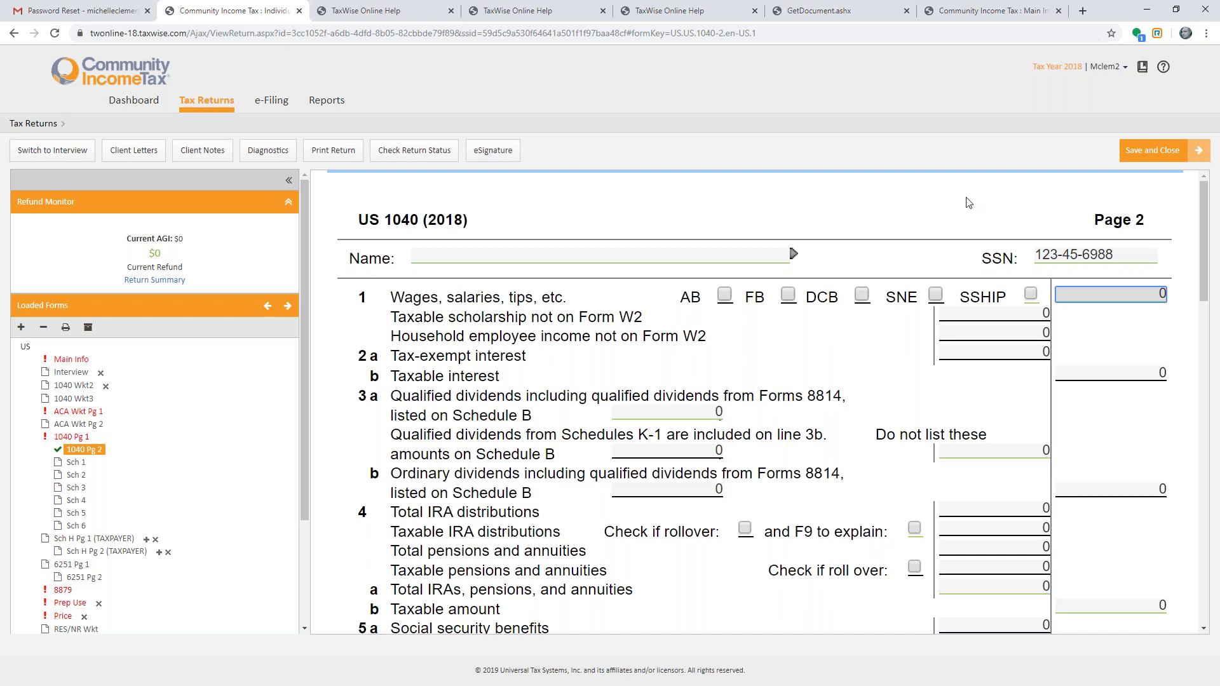
- Reopen Link to a form for the line 1 wages with F9 and browse its New tab list
key(F9)
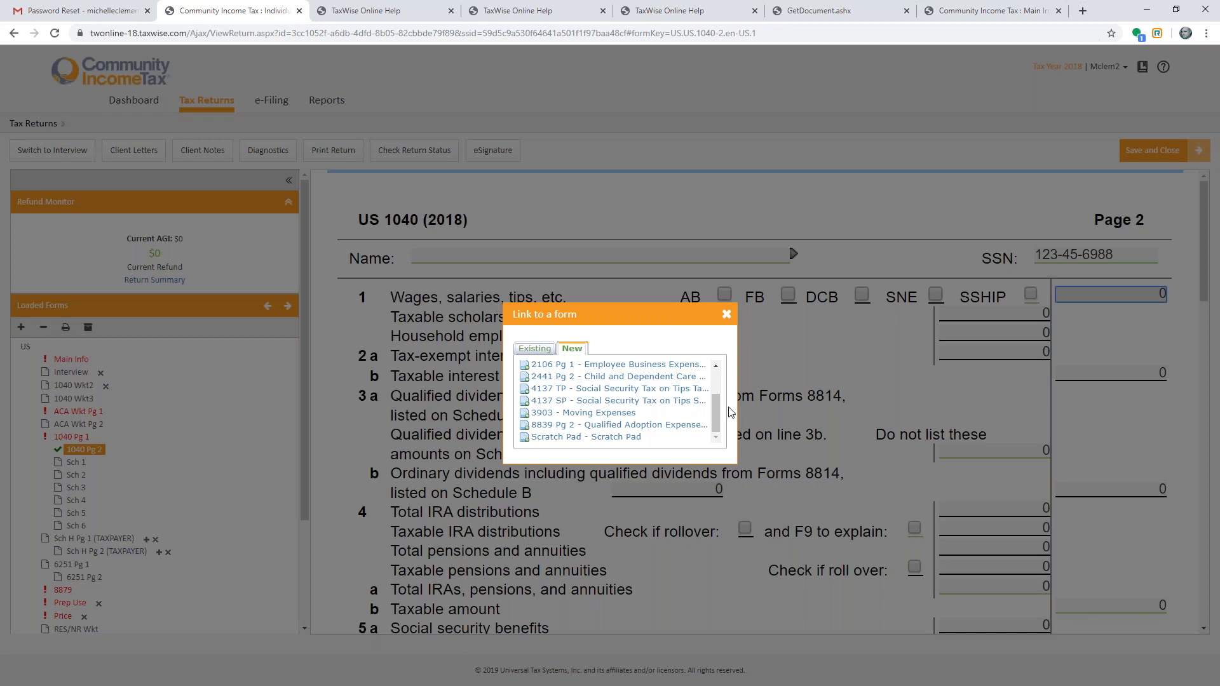
drag(717, 408, 720, 373)
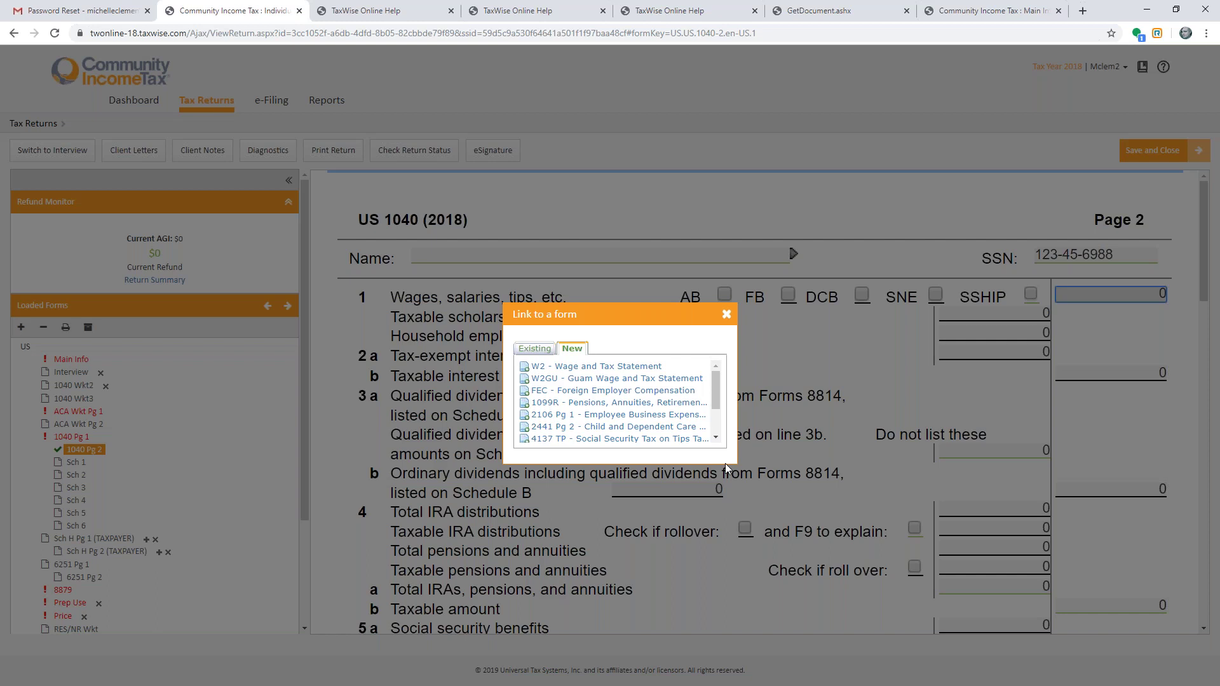
click(717, 440)
click(716, 439)
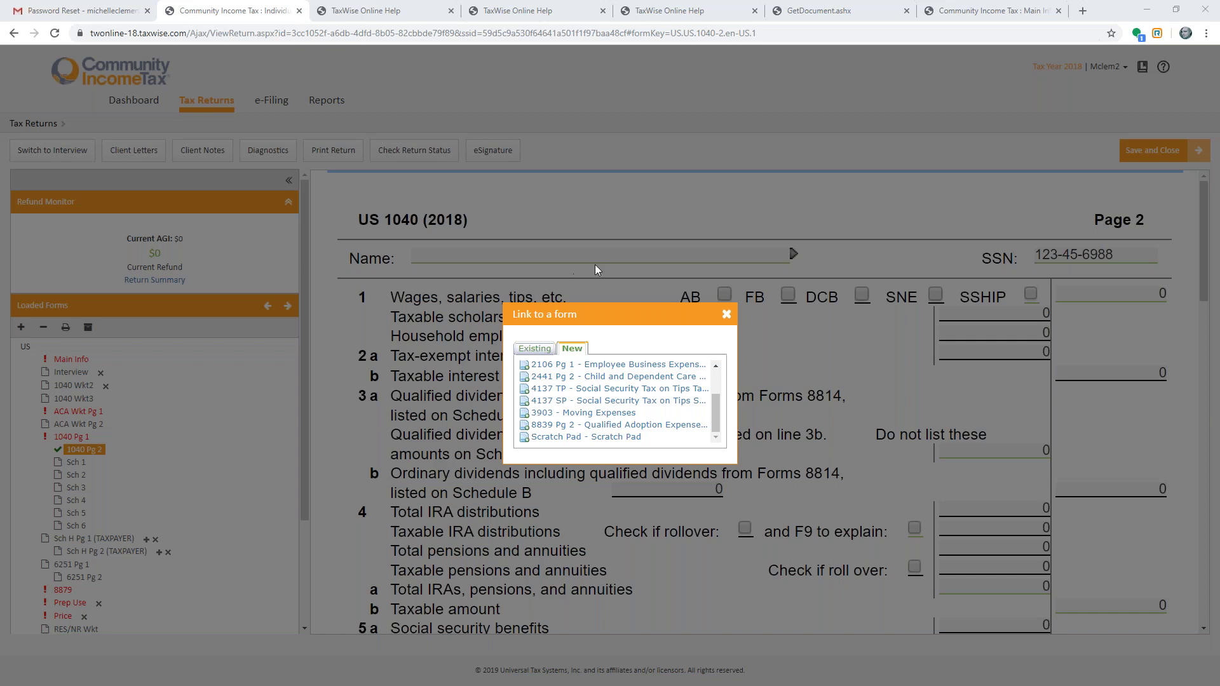
- Close the link list without linking, view Sch H Pg 1 (TAXPAYER), and begin adding a form
click(726, 315)
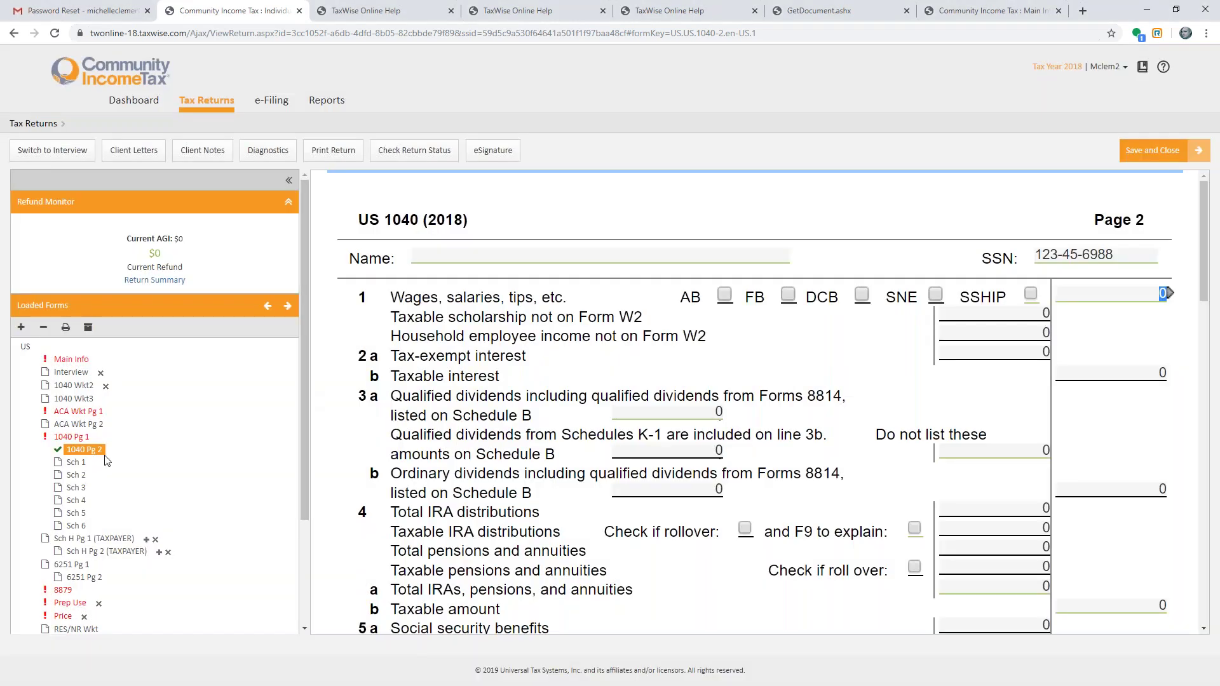
click(87, 544)
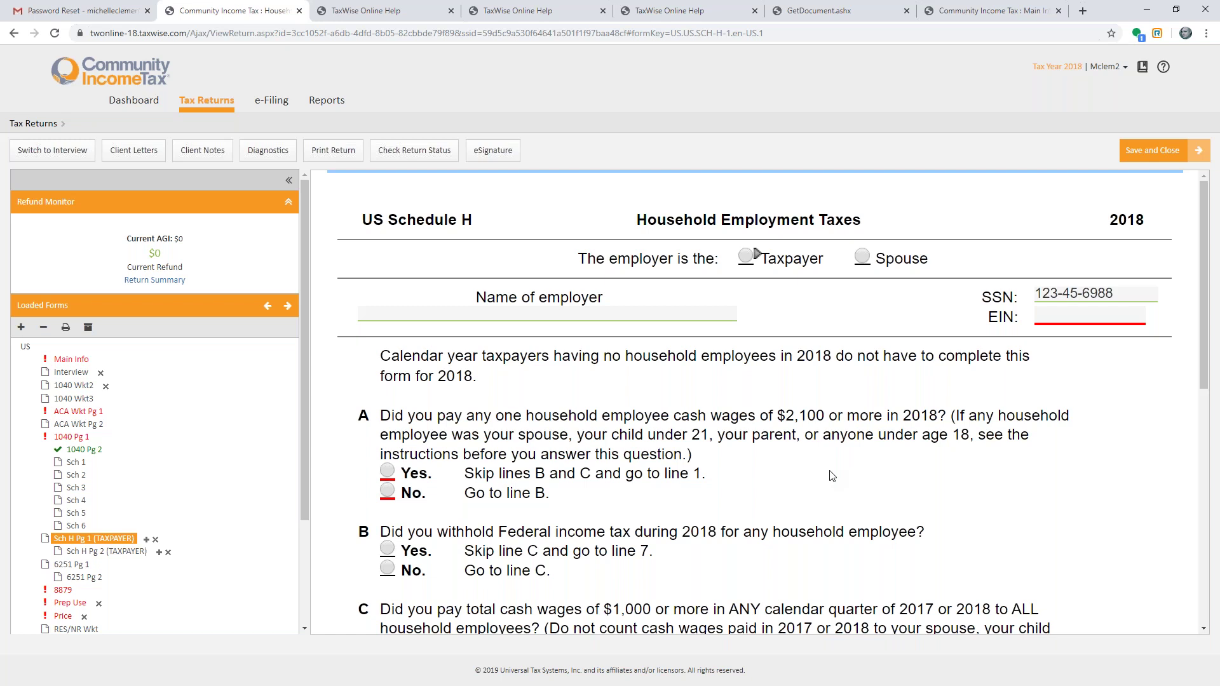
click(27, 331)
- Search forms for 'house' and add the Hd of Hshld worksheet
text(house)
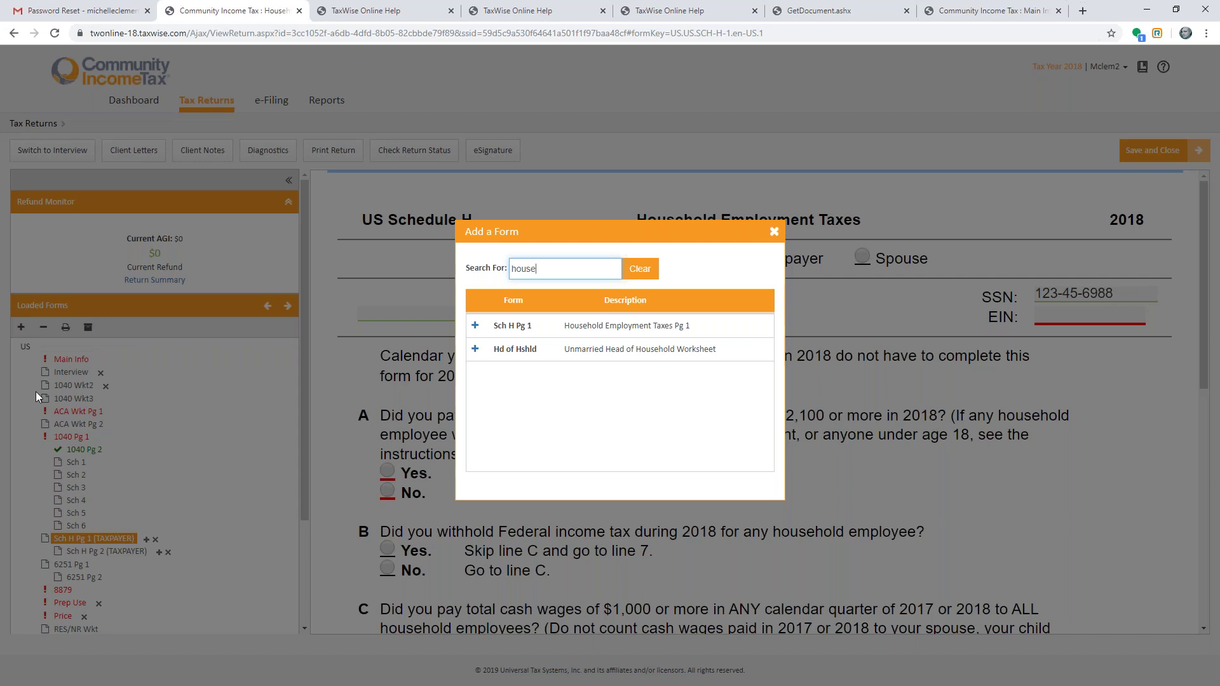
click(475, 349)
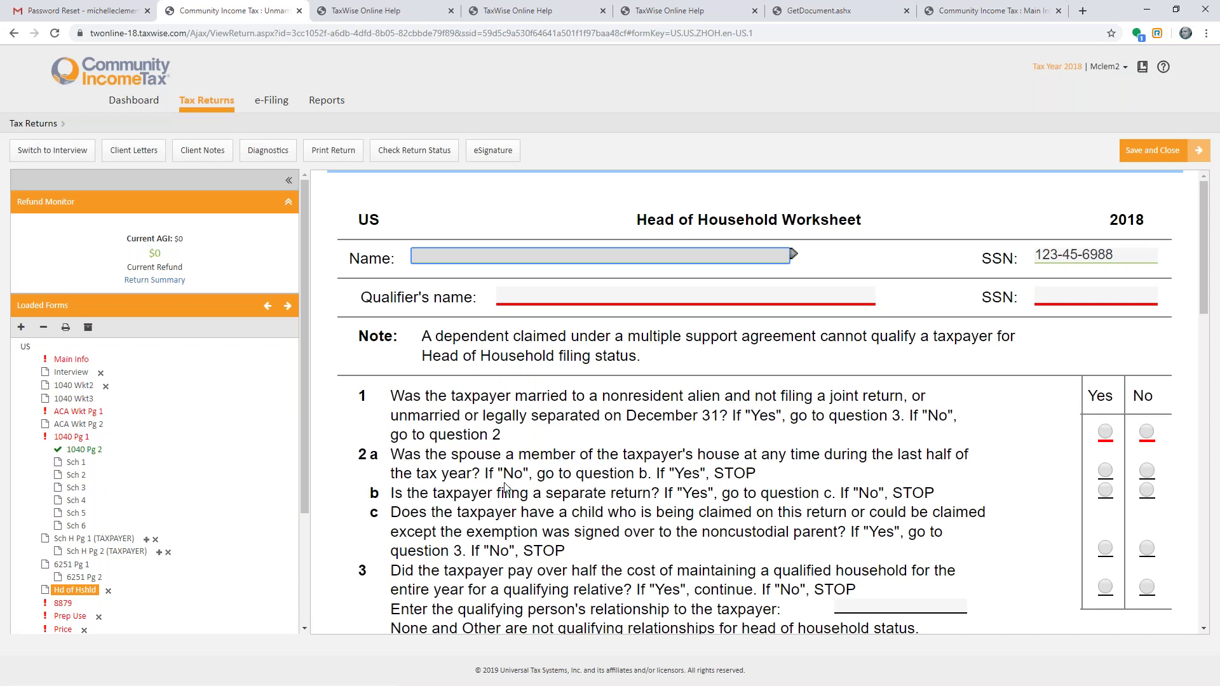
- Scroll the Head of Household Worksheet down to its eligibility statement, then start removing Hd of Hshld
scroll(505, 487, down, 10)
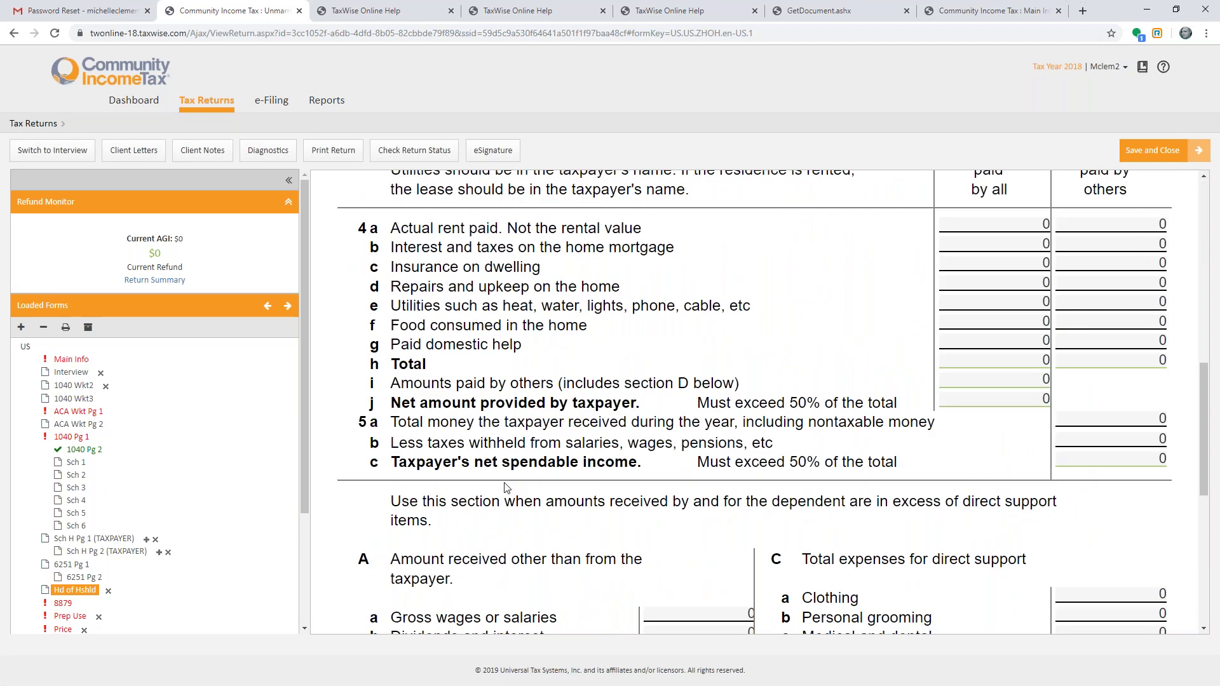
scroll(506, 487, up, 10)
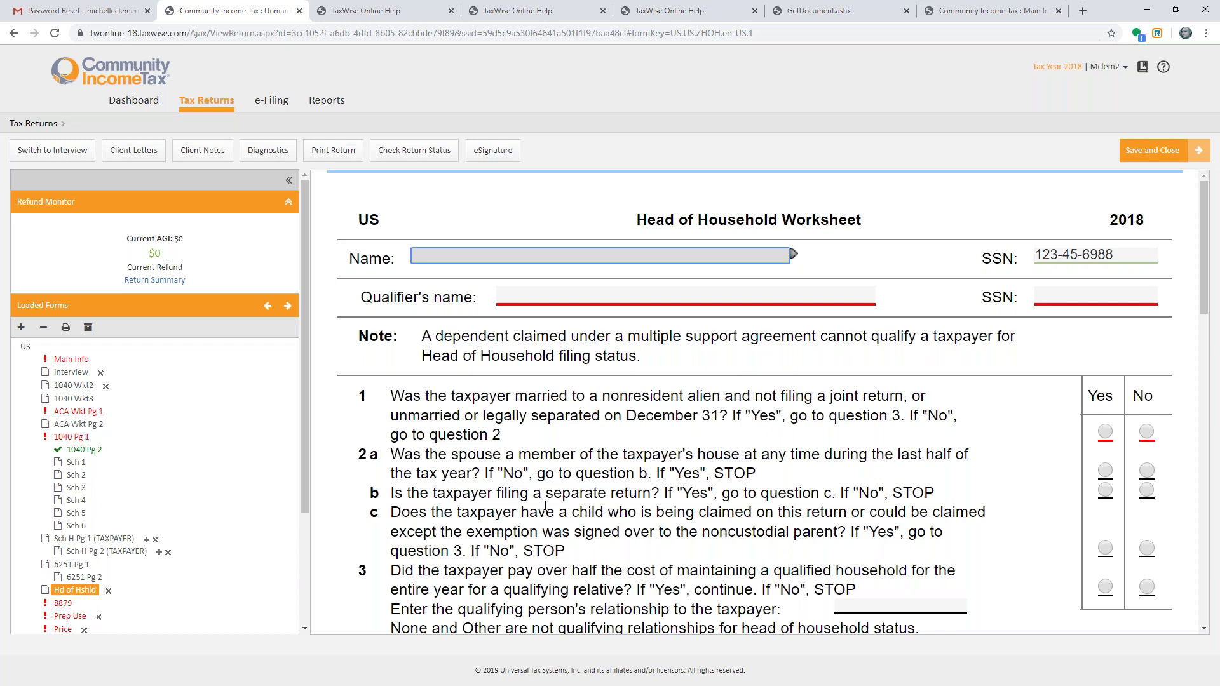
click(900, 608)
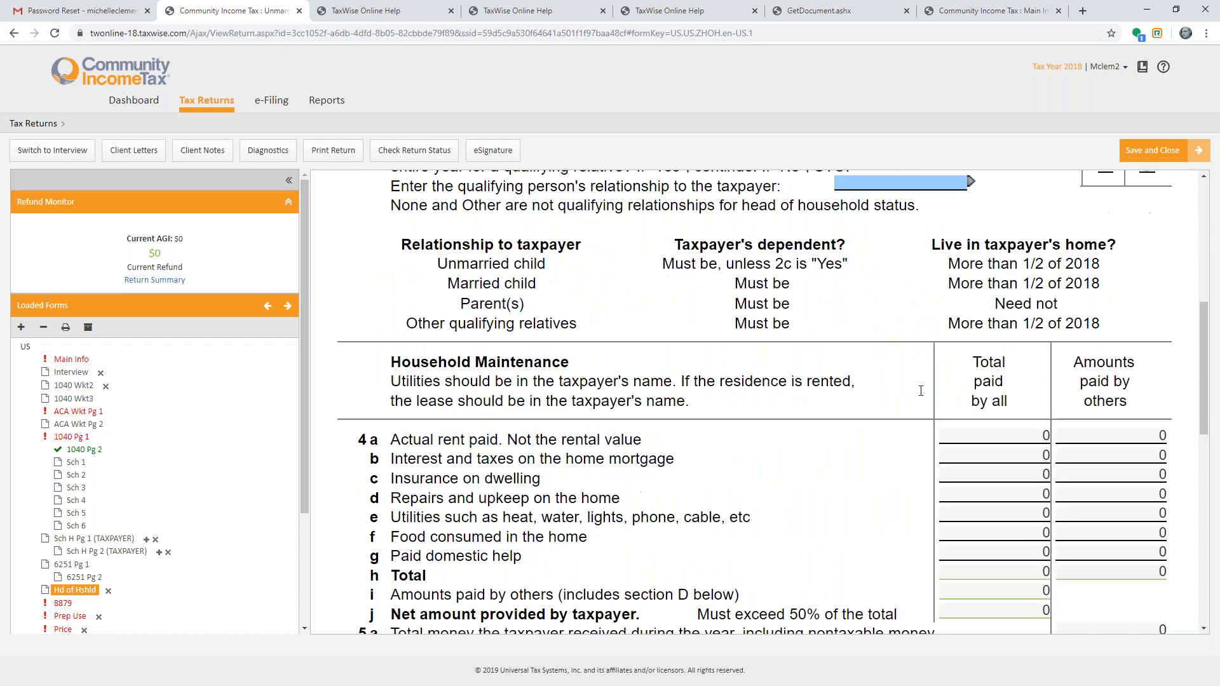
scroll(921, 391, down, 3)
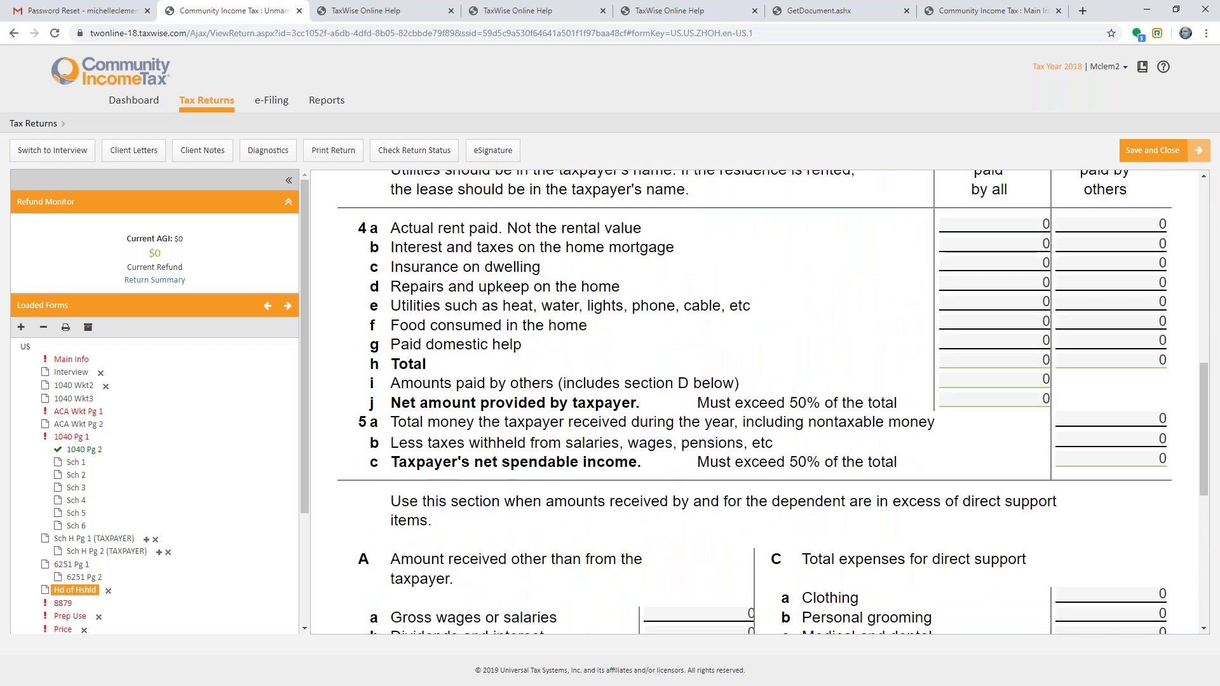
scroll(755, 405, down, 3)
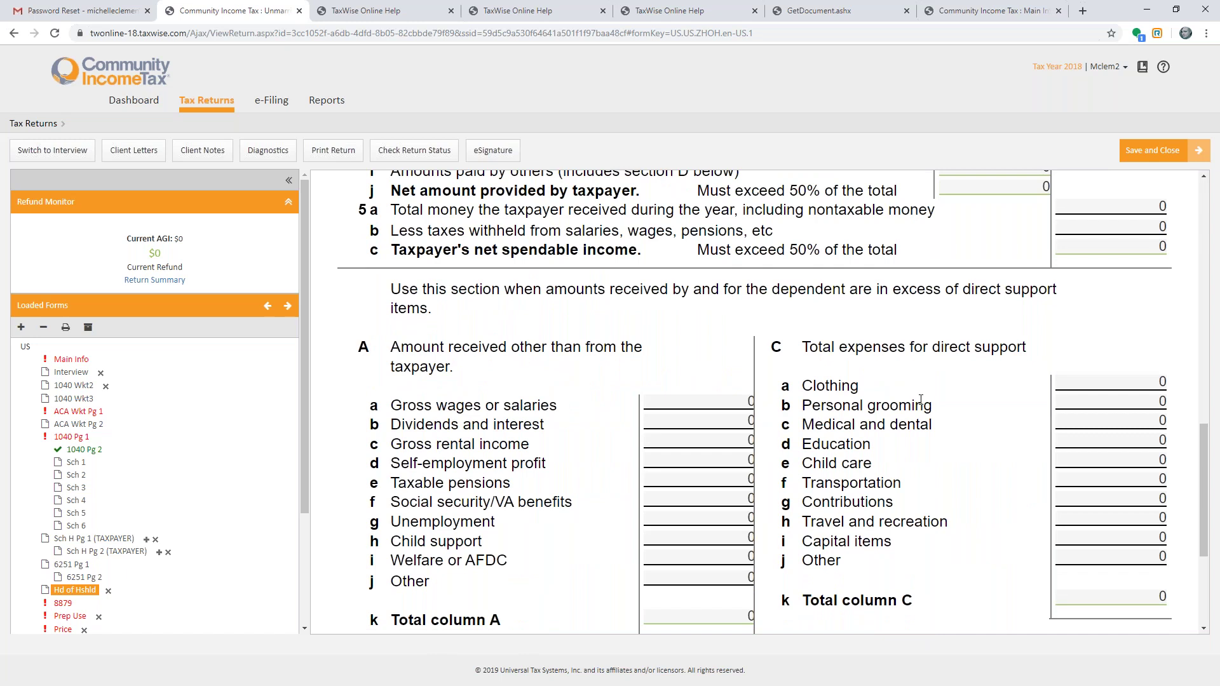
scroll(921, 400, down, 3)
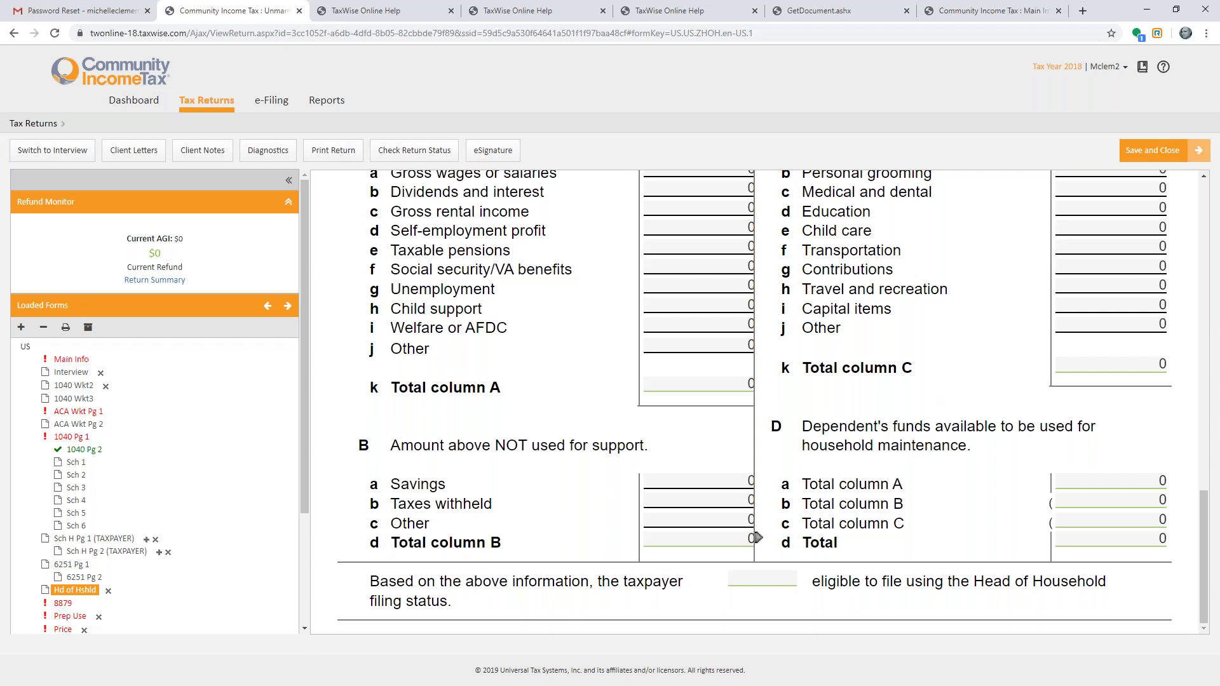
click(108, 591)
- Confirm removing the Hd of Hshld worksheet, then remove Sch H Pg 1 and confirm
click(770, 168)
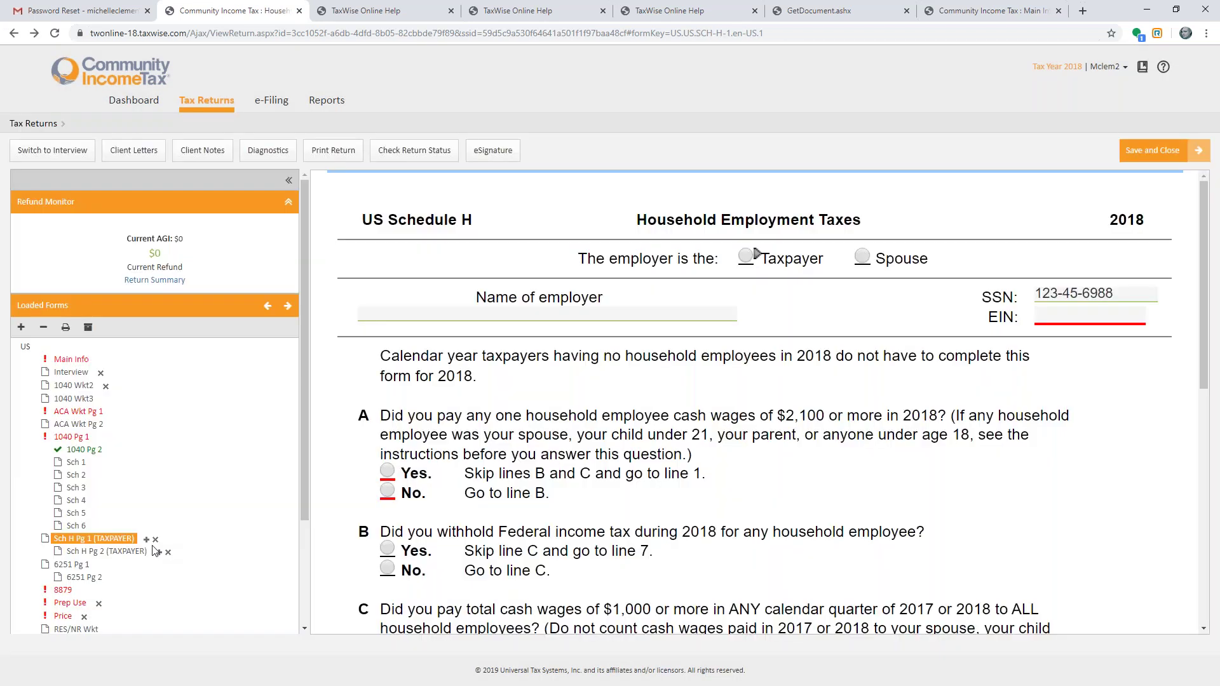
click(155, 540)
click(771, 168)
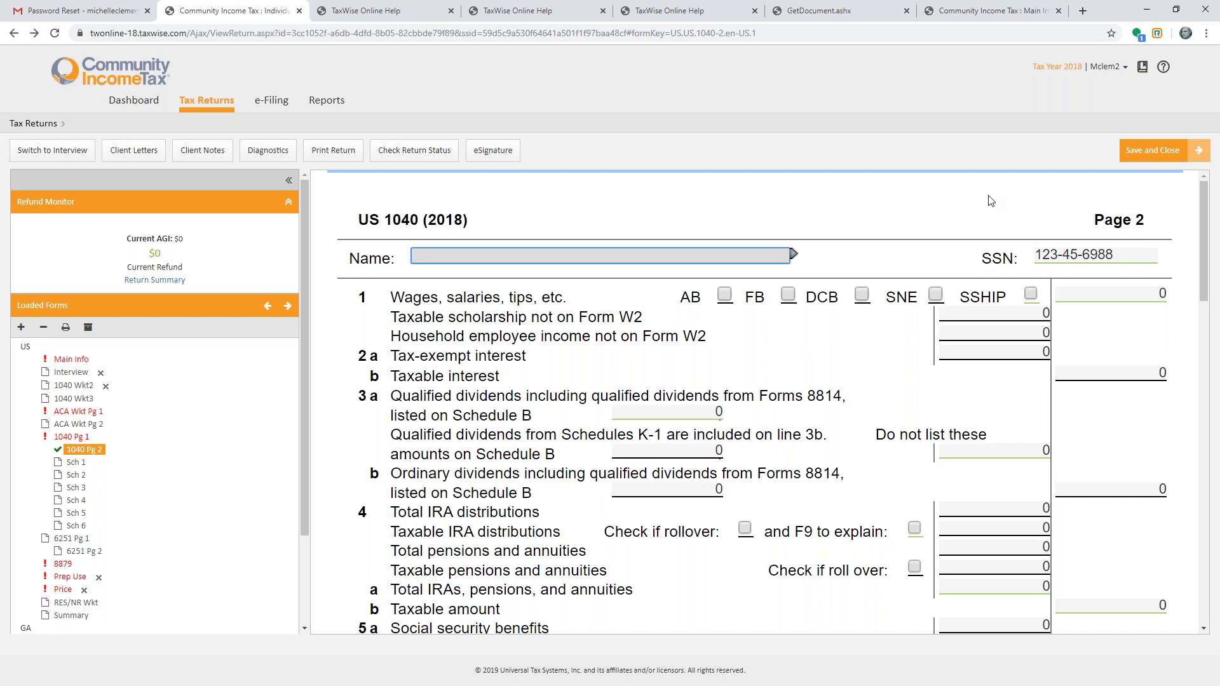
- Search for 2106, add Form 2106 Pg 1 Employee Business Expenses, and scroll through it
click(23, 328)
text(2106)
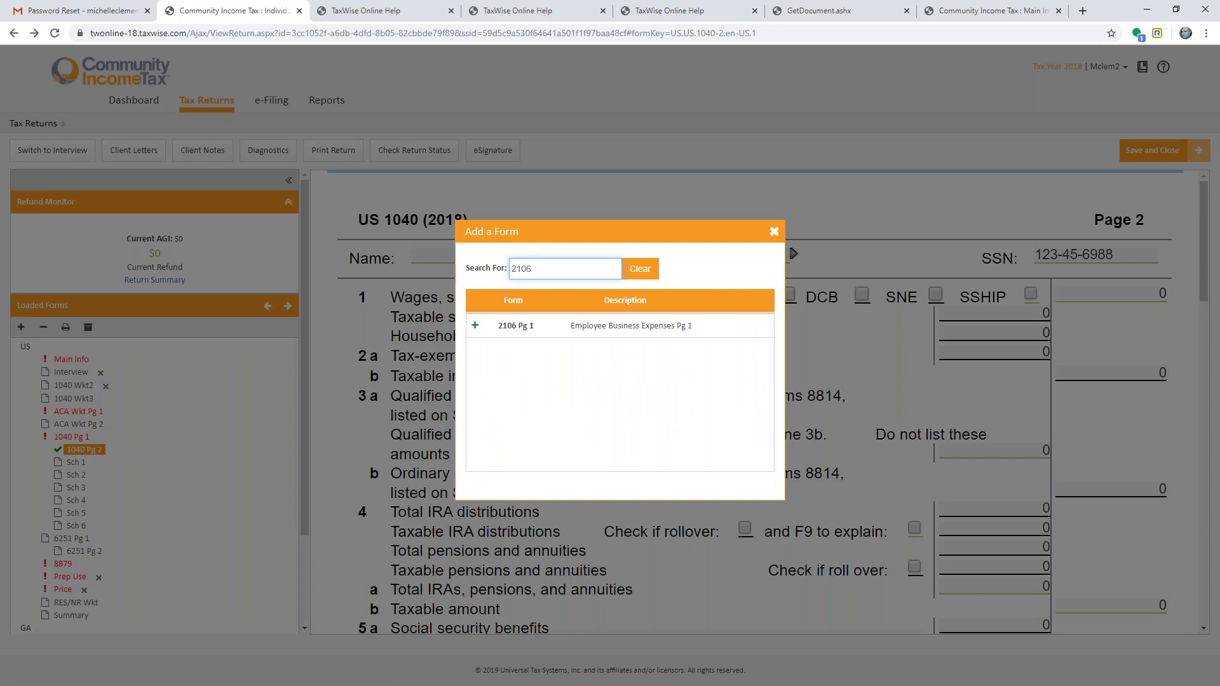
click(475, 325)
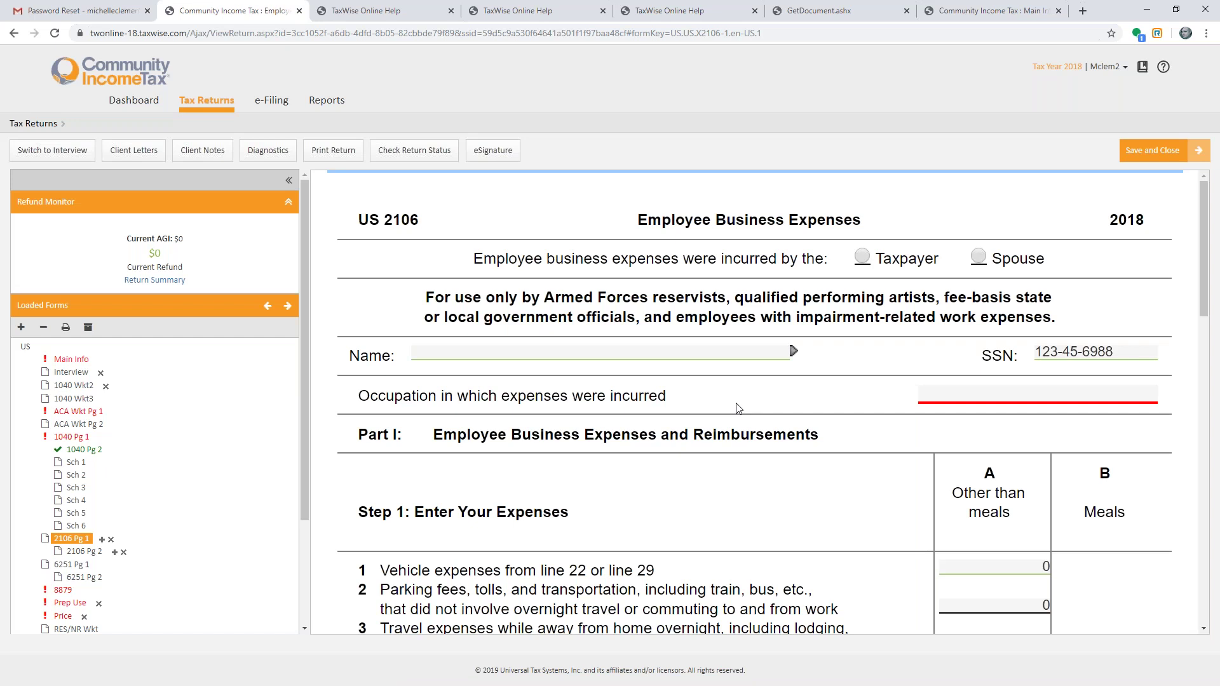
scroll(737, 408, down, 3)
scroll(737, 408, down, 6)
scroll(737, 408, down, 6)
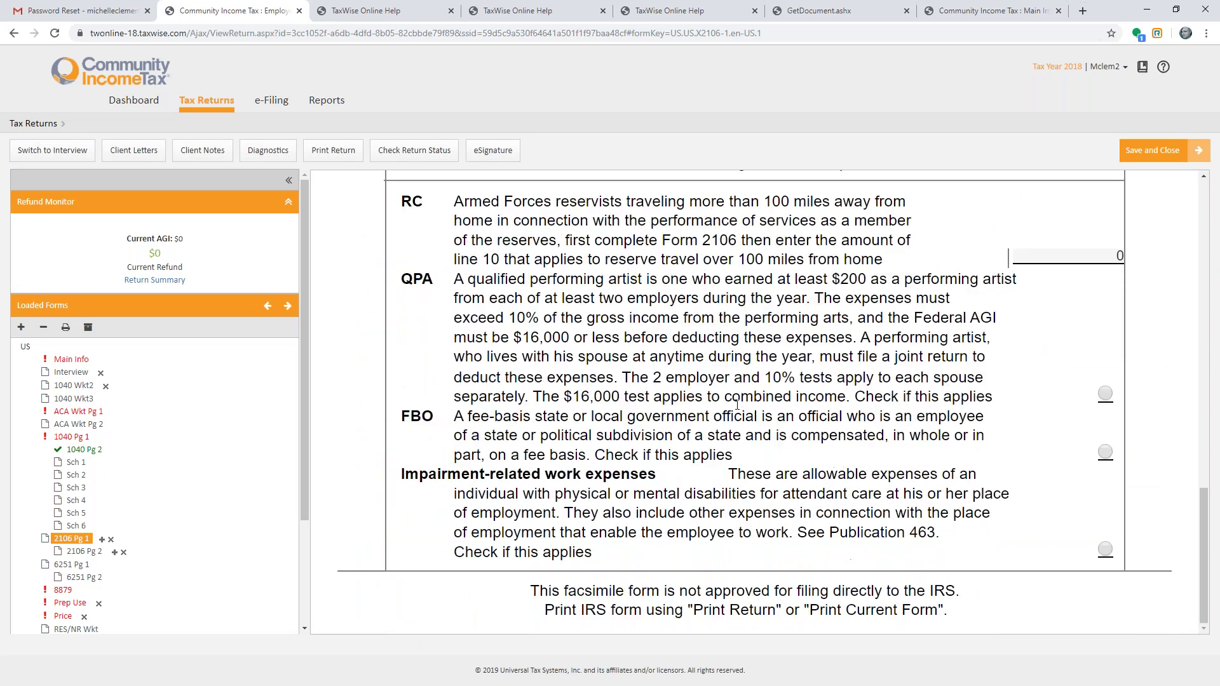
scroll(738, 408, up, 15)
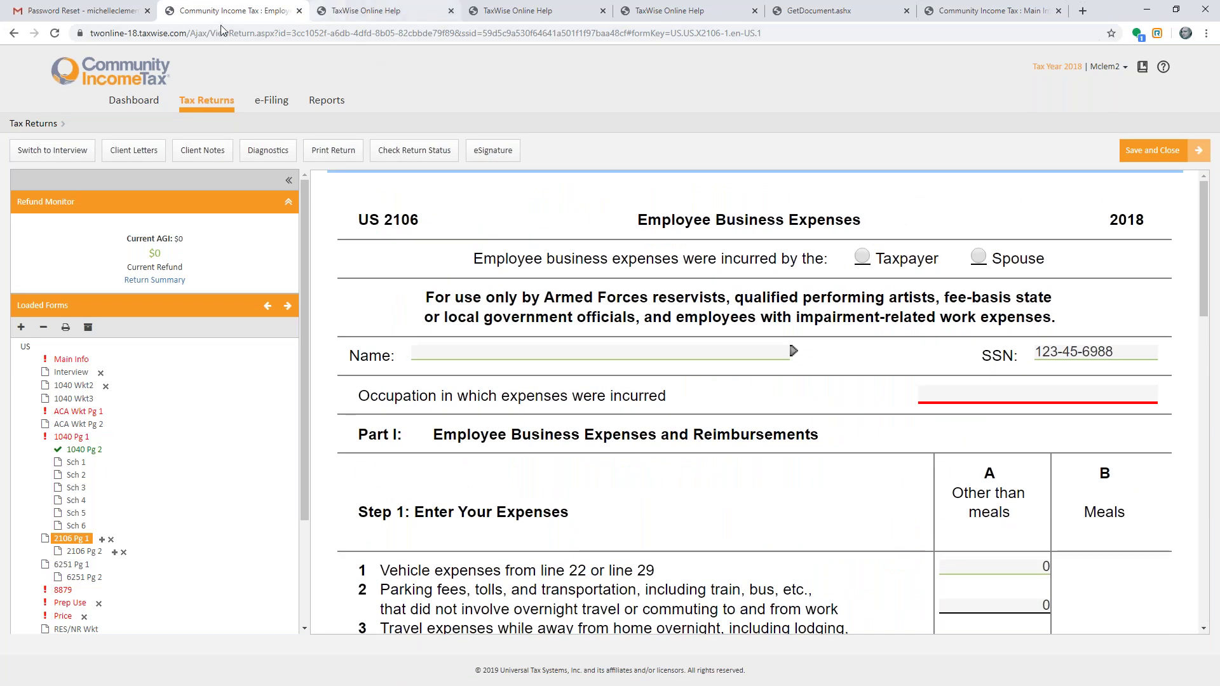
- Close the three Help tabs, GetDocument.ashx, extra Community Income Tax and Password Reset tabs, then save and close the return
click(451, 11)
click(451, 10)
click(451, 11)
click(451, 11)
click(451, 11)
click(147, 11)
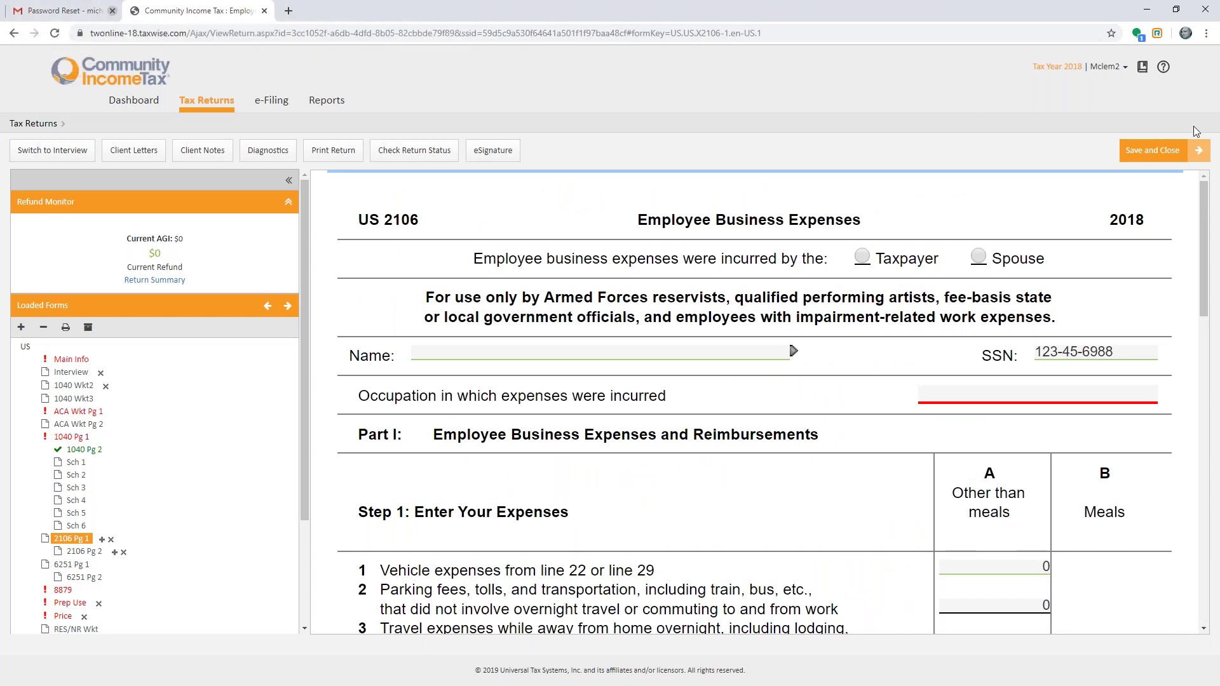
click(1147, 150)
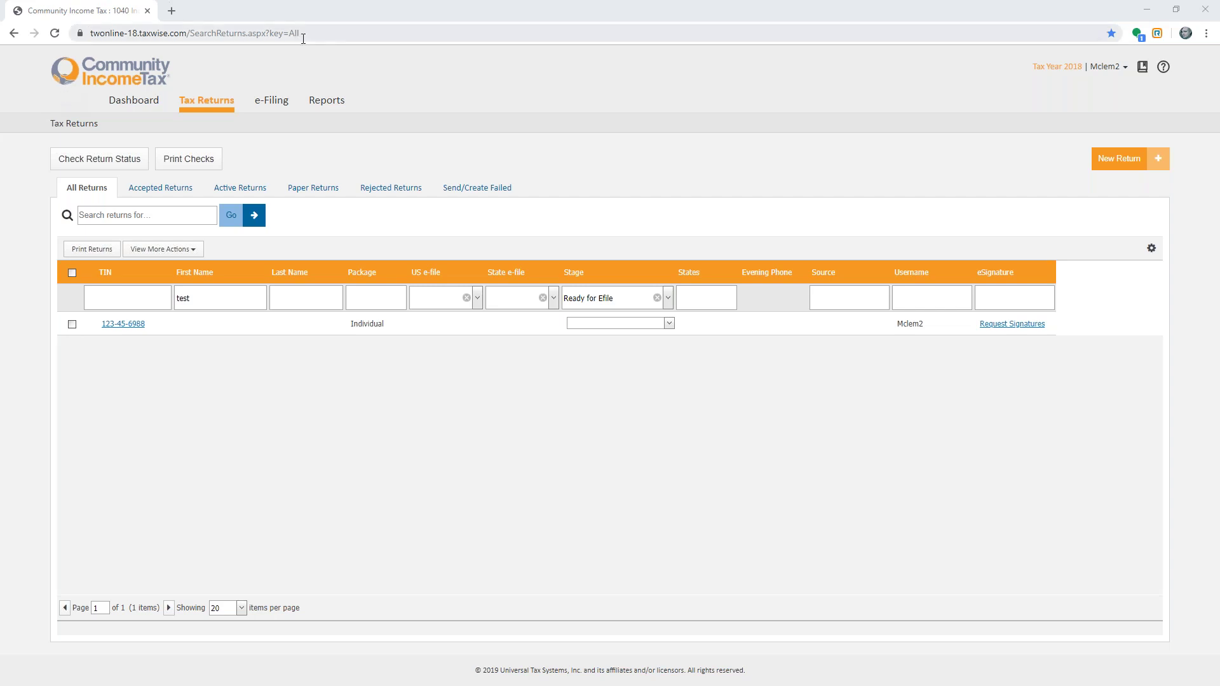
- Open the test return from the filtered returns list
click(157, 324)
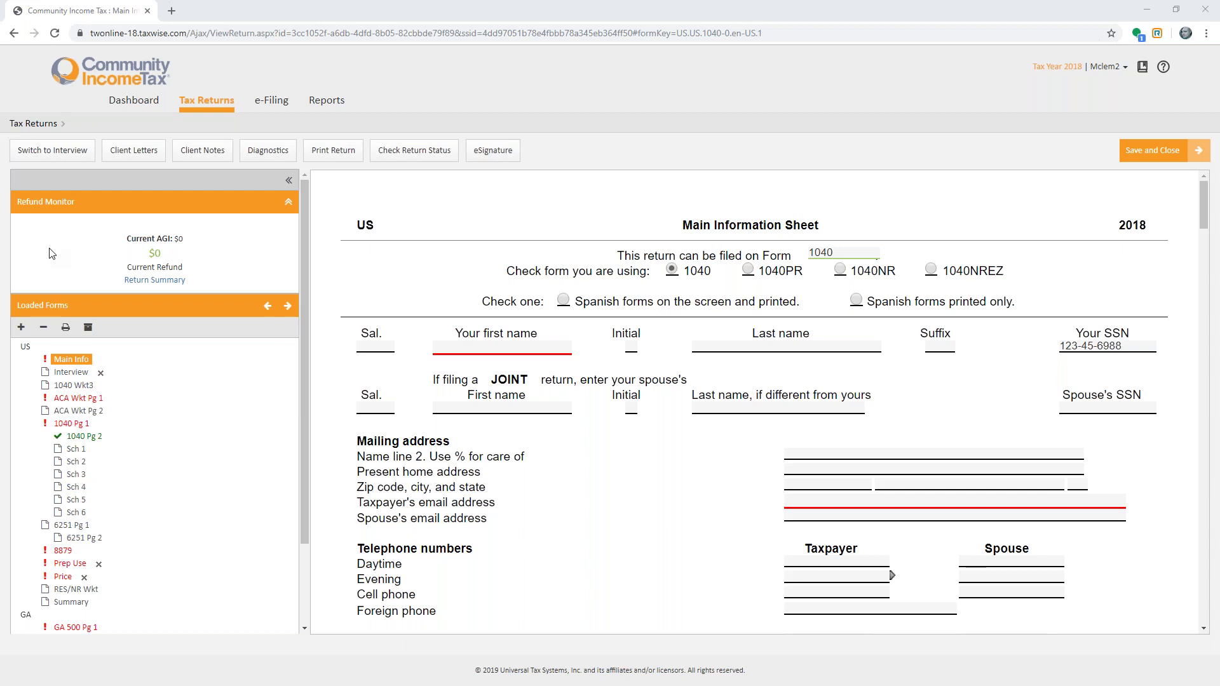
- Save and close the return, then choose Move Returns under View More Actions
click(1169, 151)
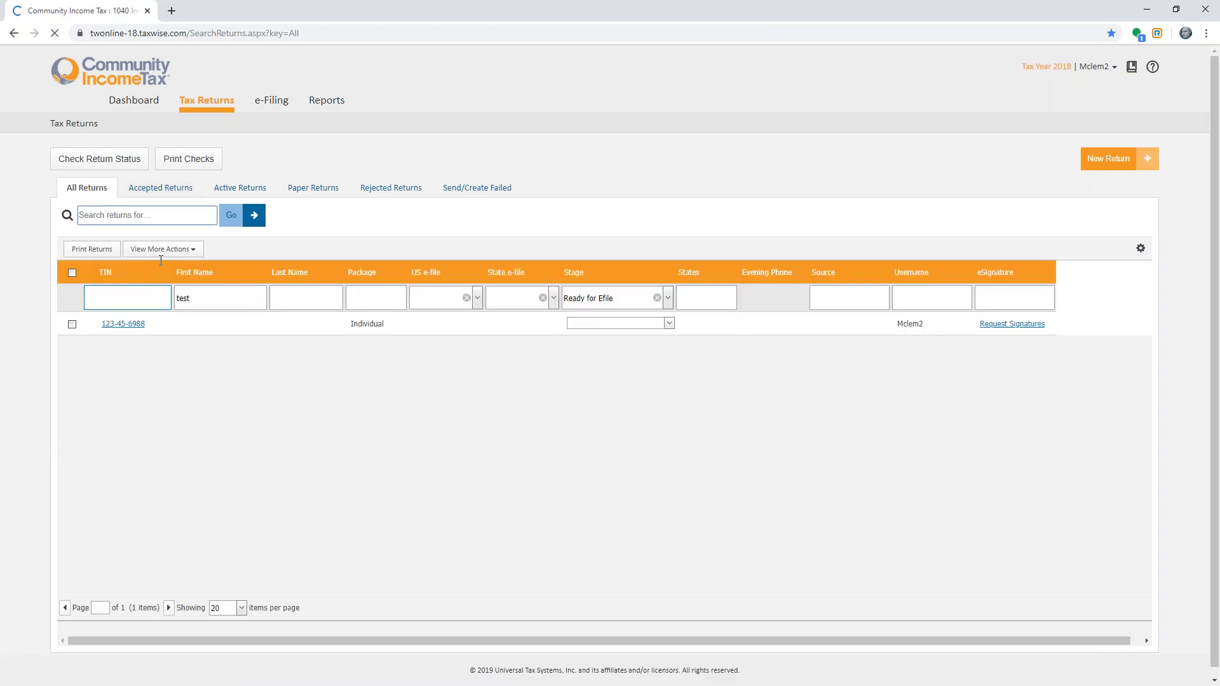
click(163, 253)
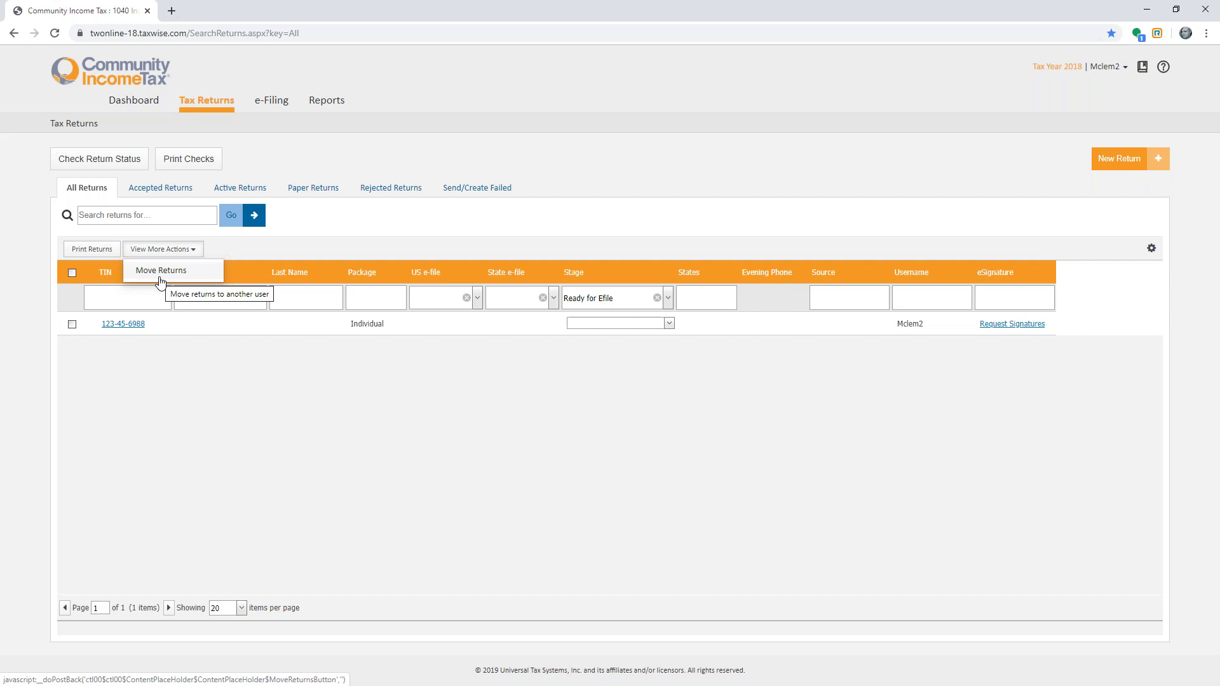
click(160, 274)
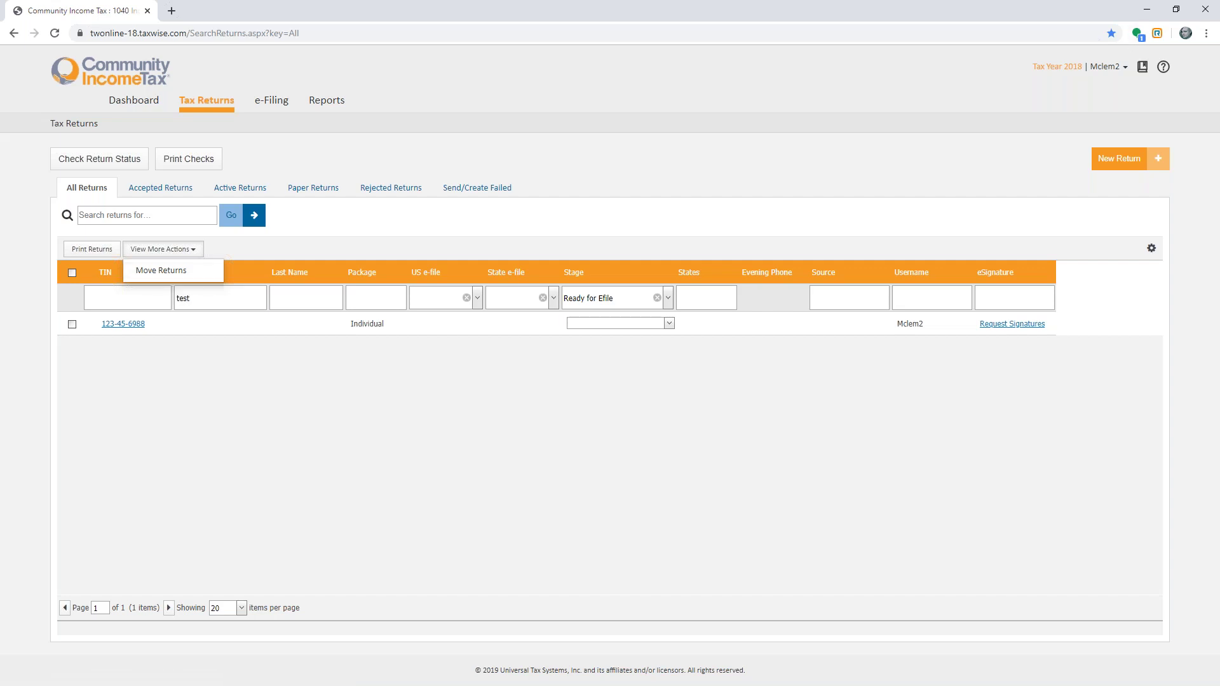